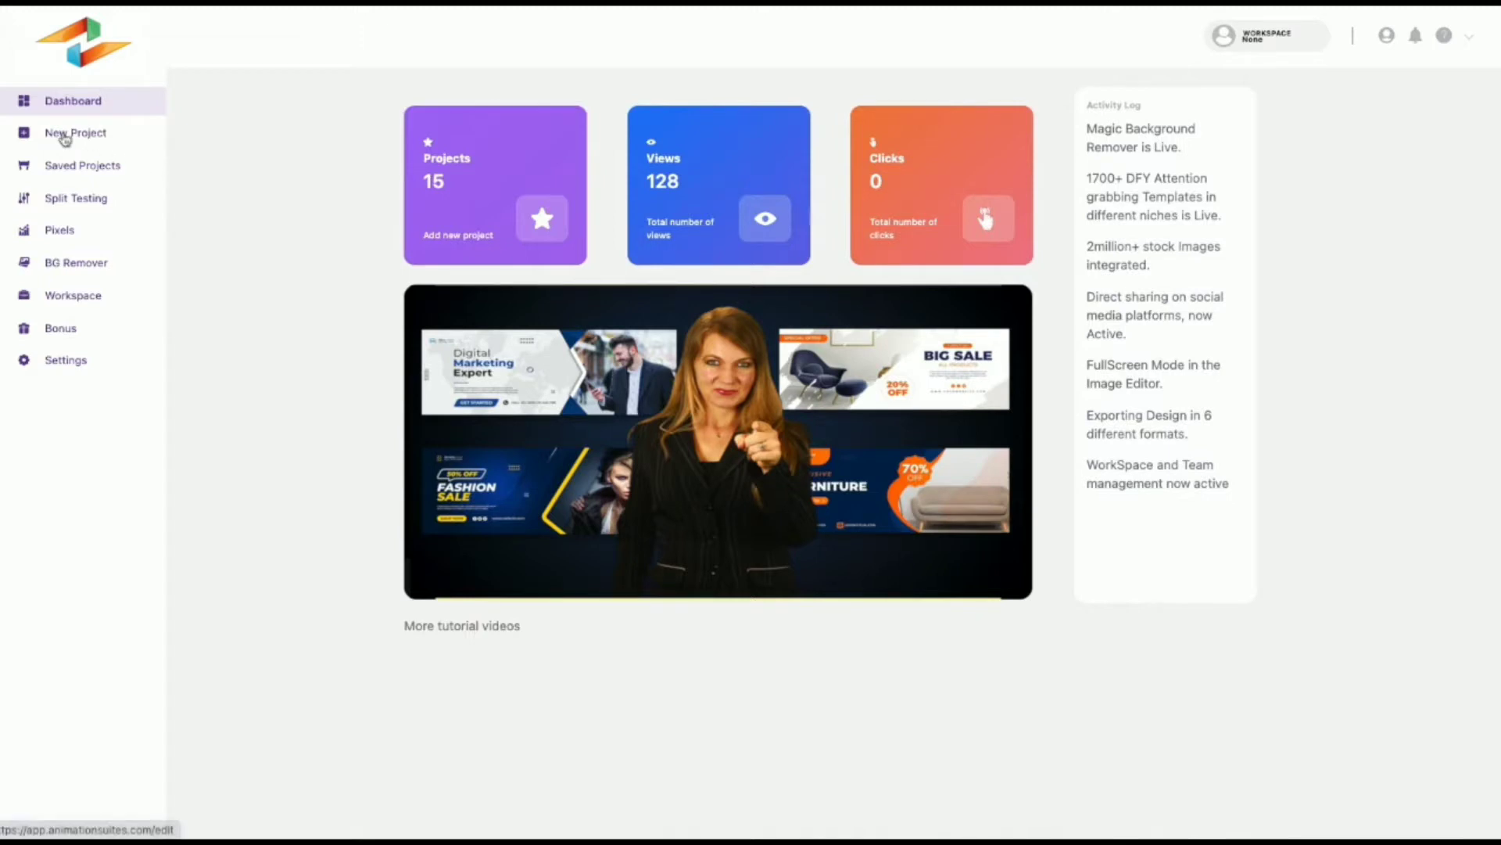
# Step: Start a new project and look over the custom width and height fields and the preset social media and printable sizes
pyautogui.click(66, 139)
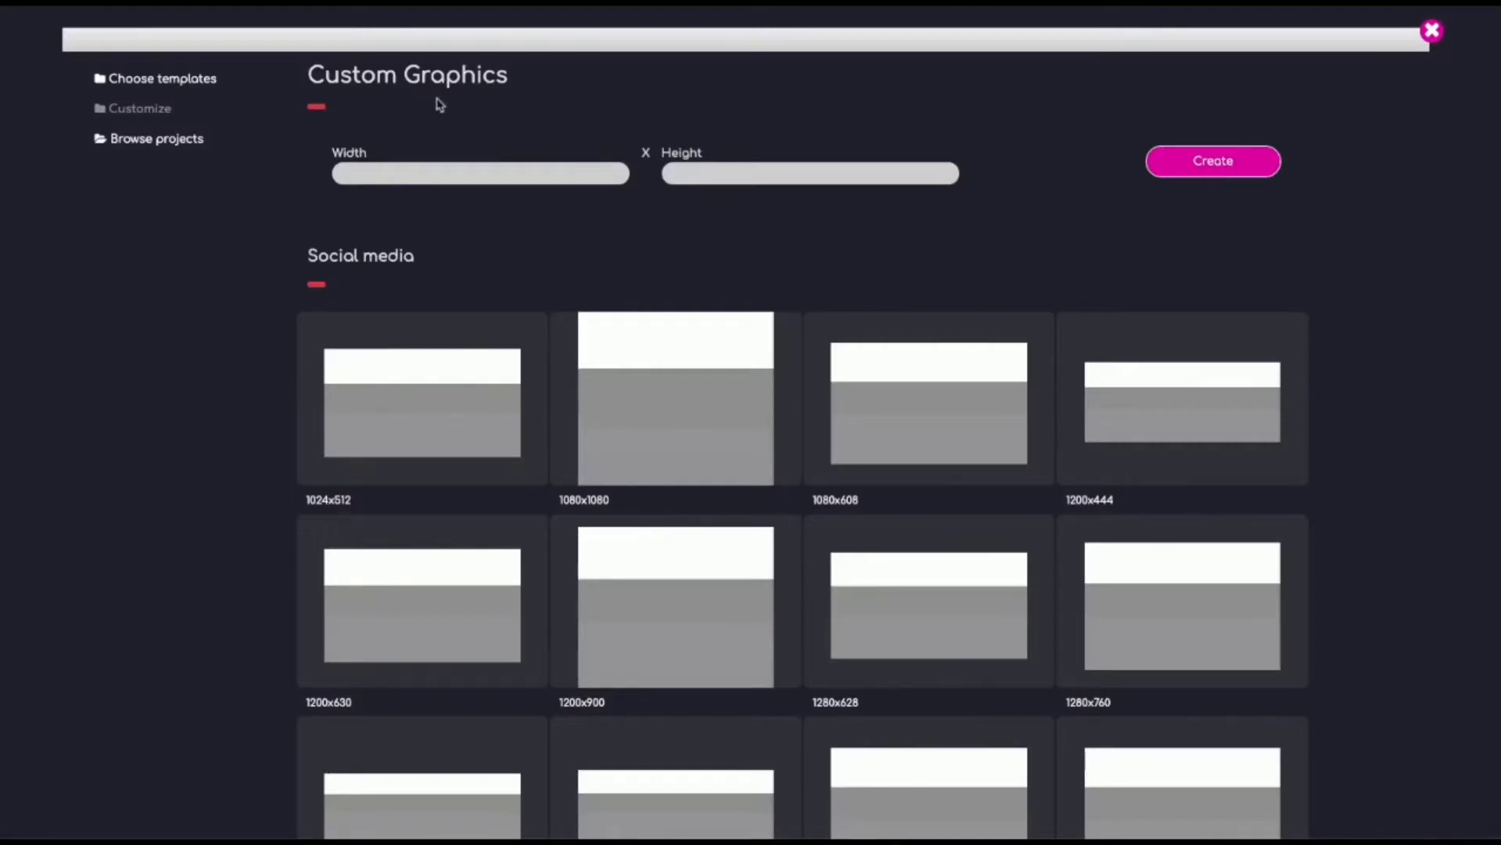
pyautogui.click(413, 174)
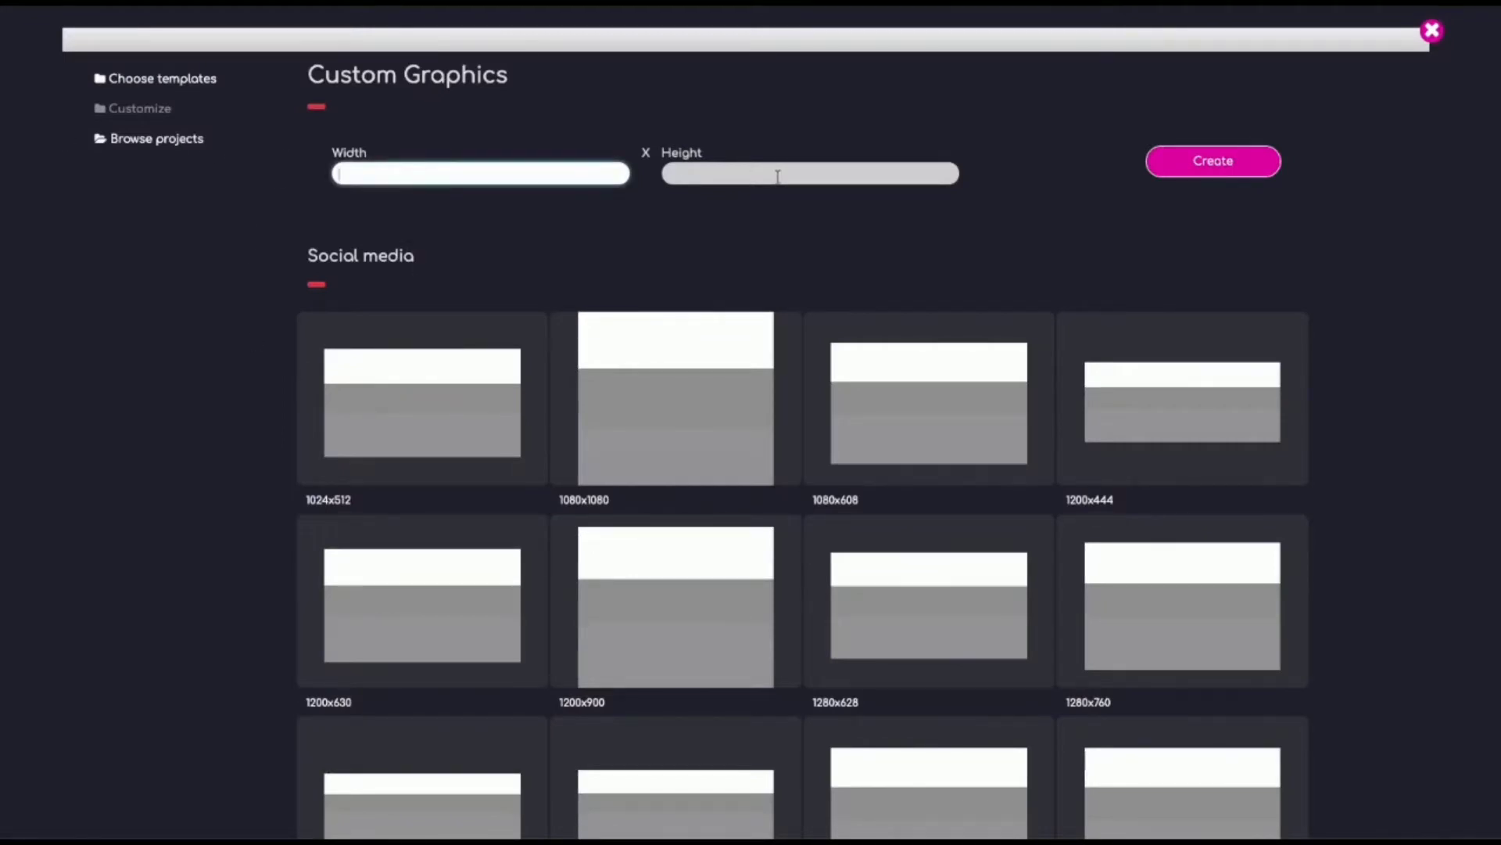
pyautogui.click(778, 176)
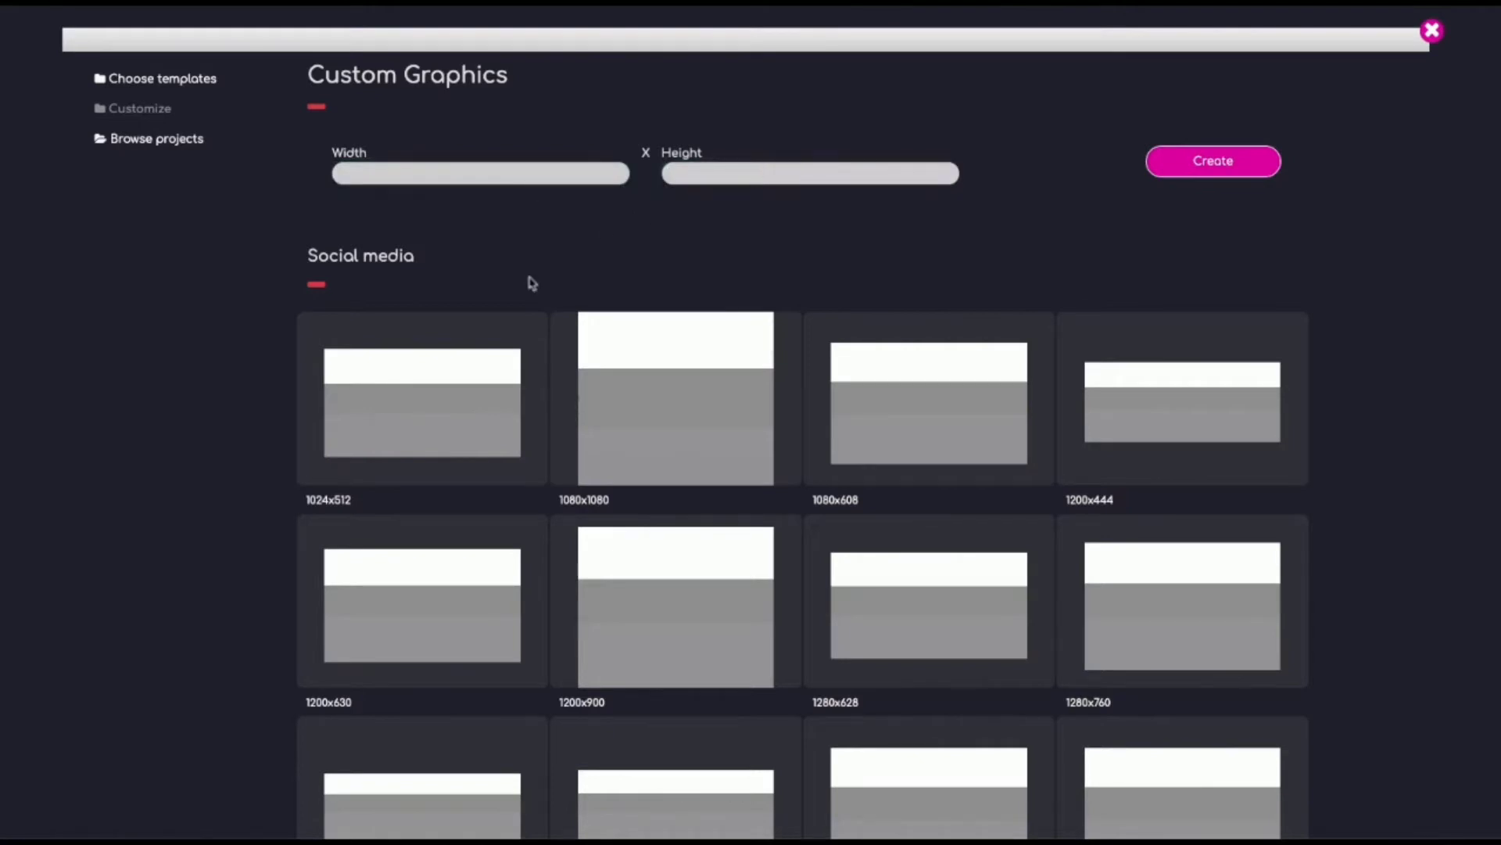
pyautogui.scroll(-10, 510, 295)
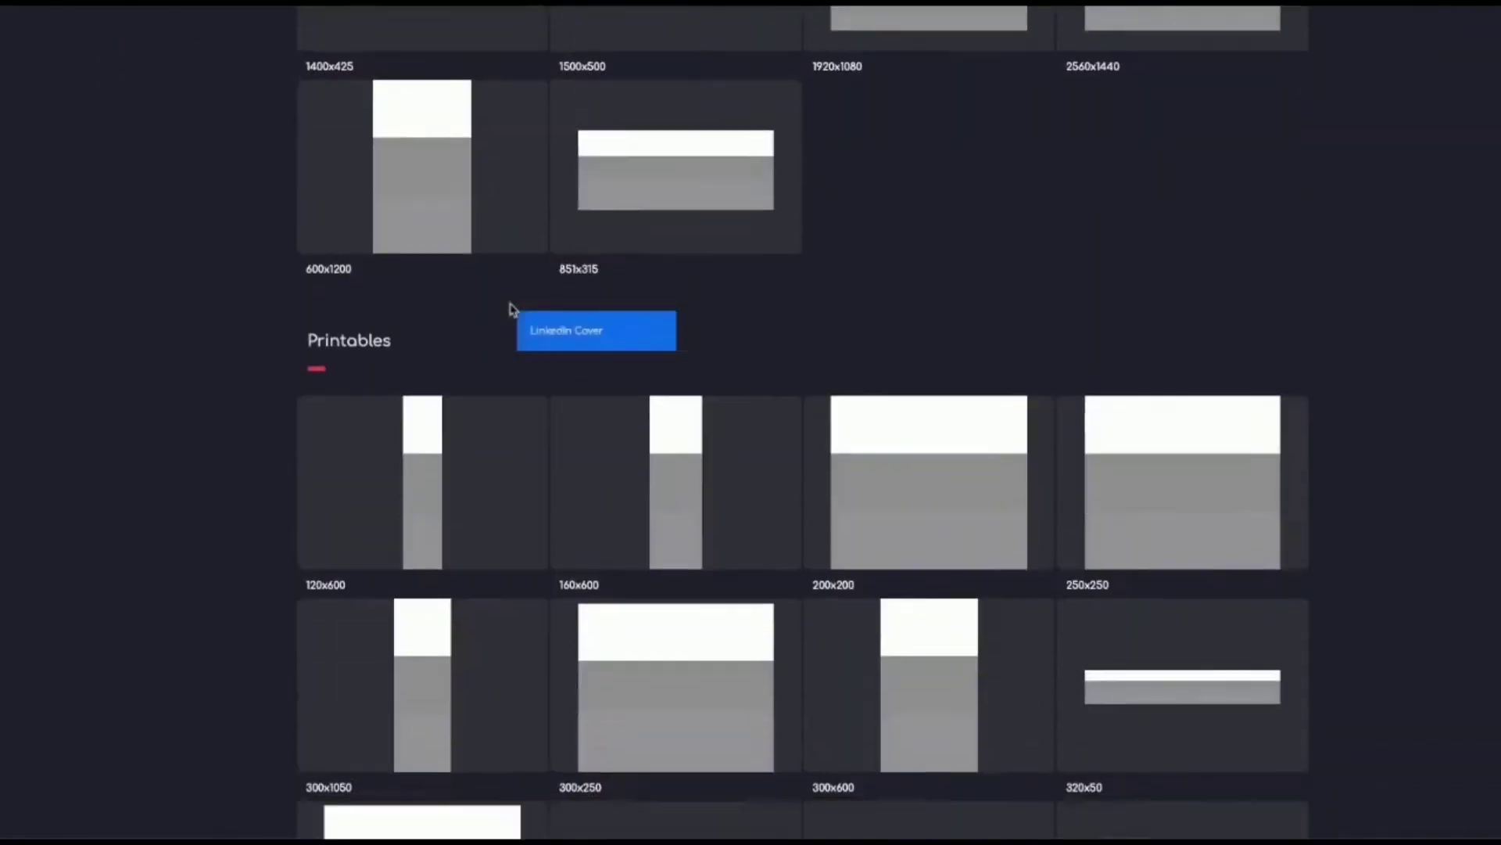
pyautogui.scroll(-5, 509, 309)
pyautogui.scroll(15, 512, 311)
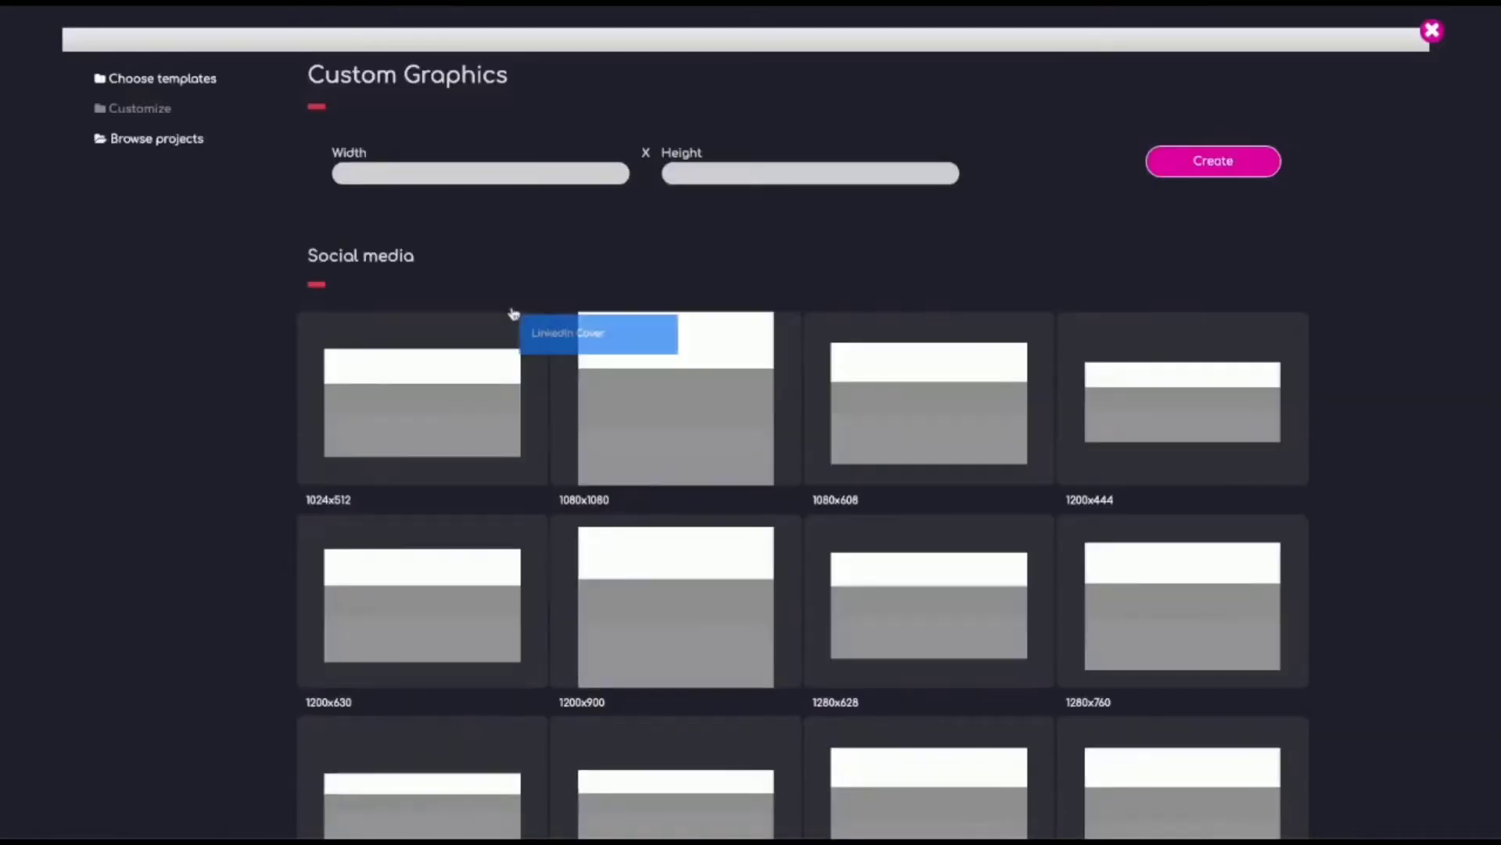
# Step: Load more Discount Sale templates and open the 75% off women's clothing banner showing the woman in a knitted sweater
pyautogui.click(153, 83)
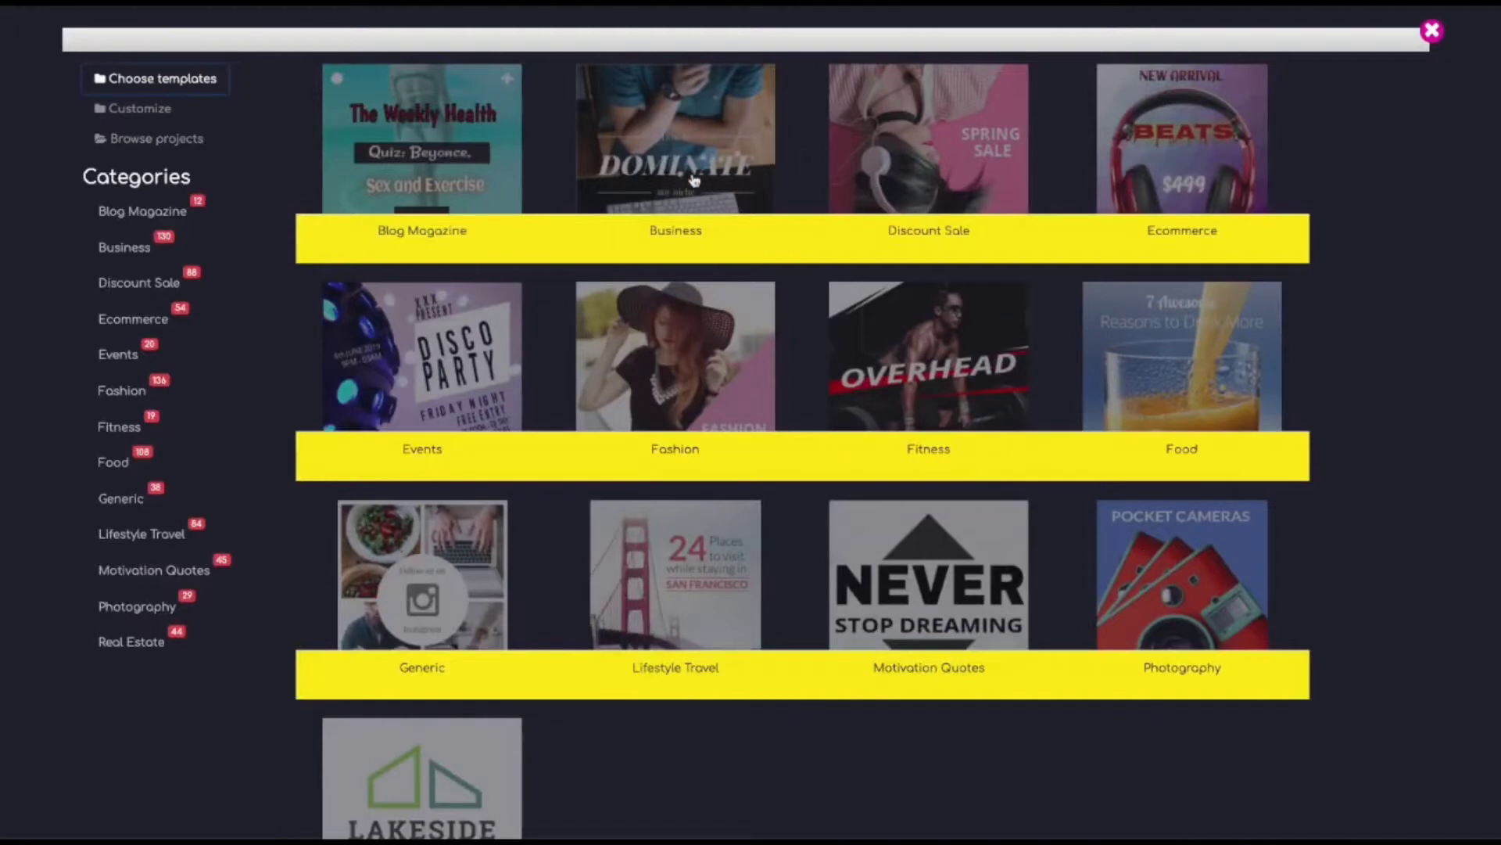
pyautogui.click(923, 173)
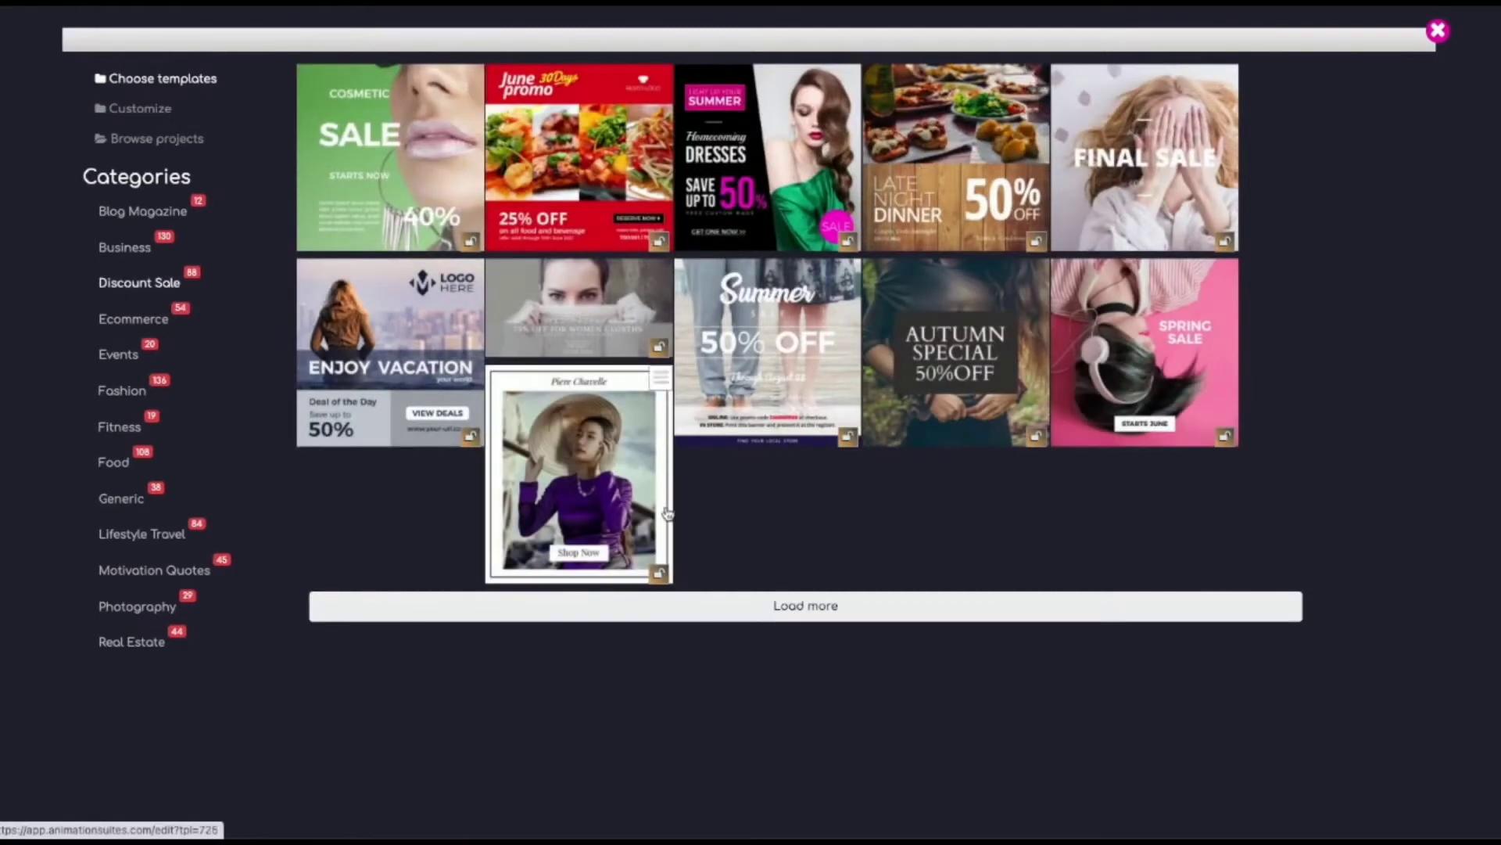
pyautogui.click(805, 614)
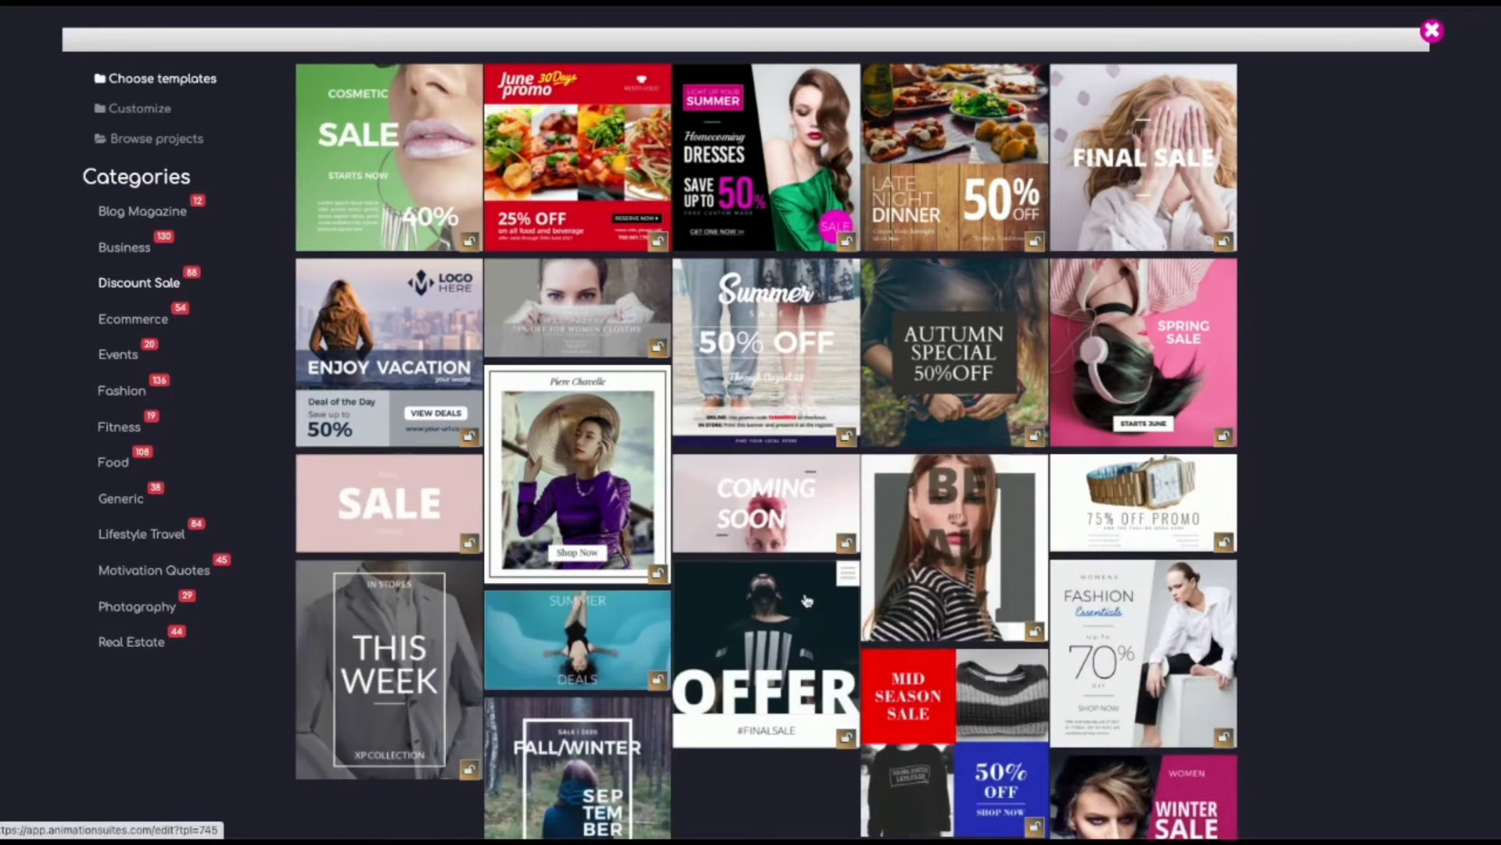
pyautogui.scroll(-5, 805, 600)
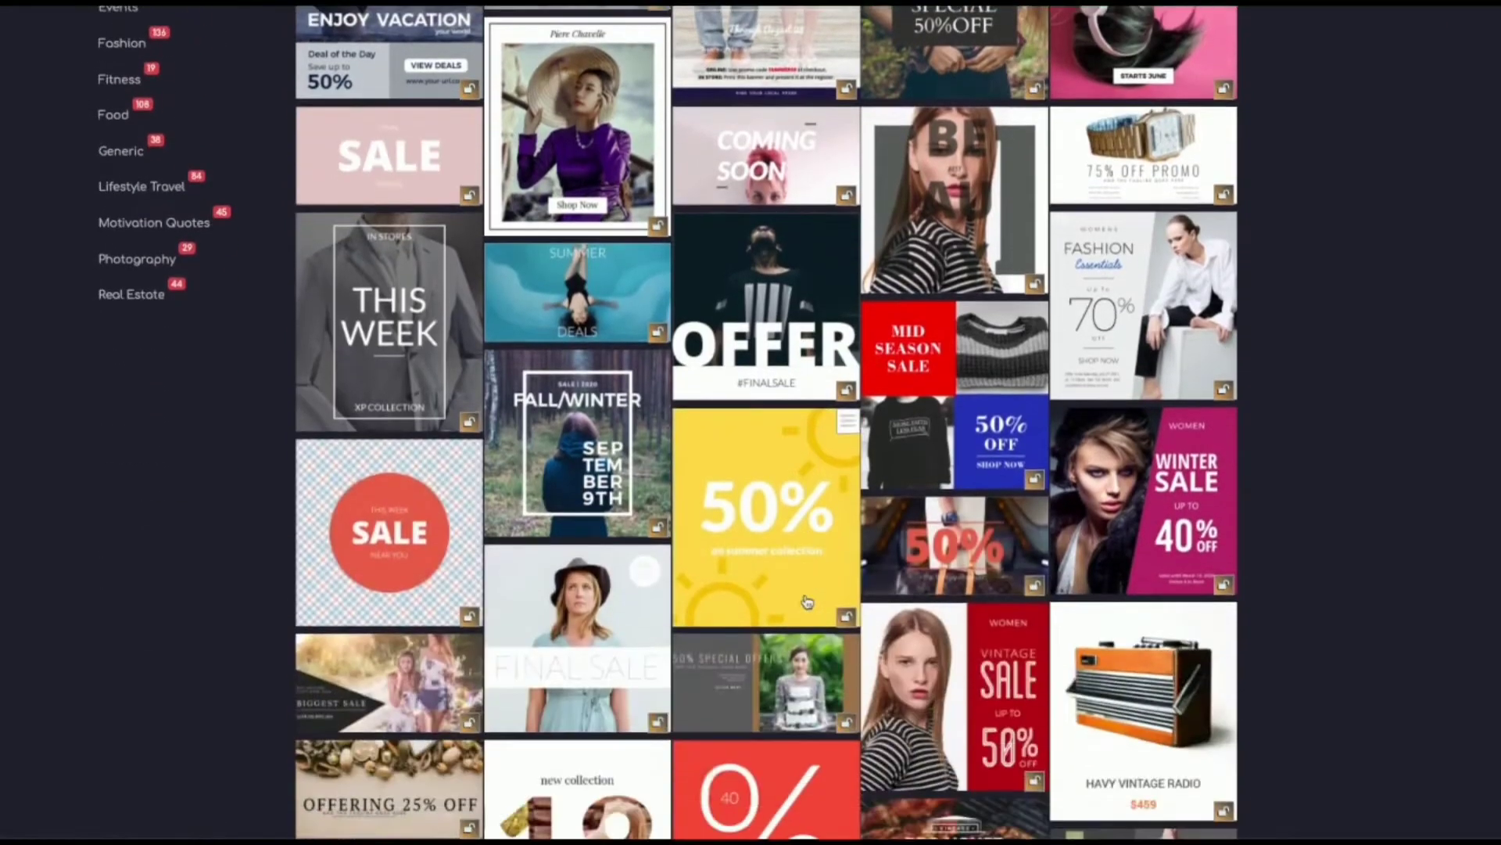
pyautogui.scroll(5, 805, 600)
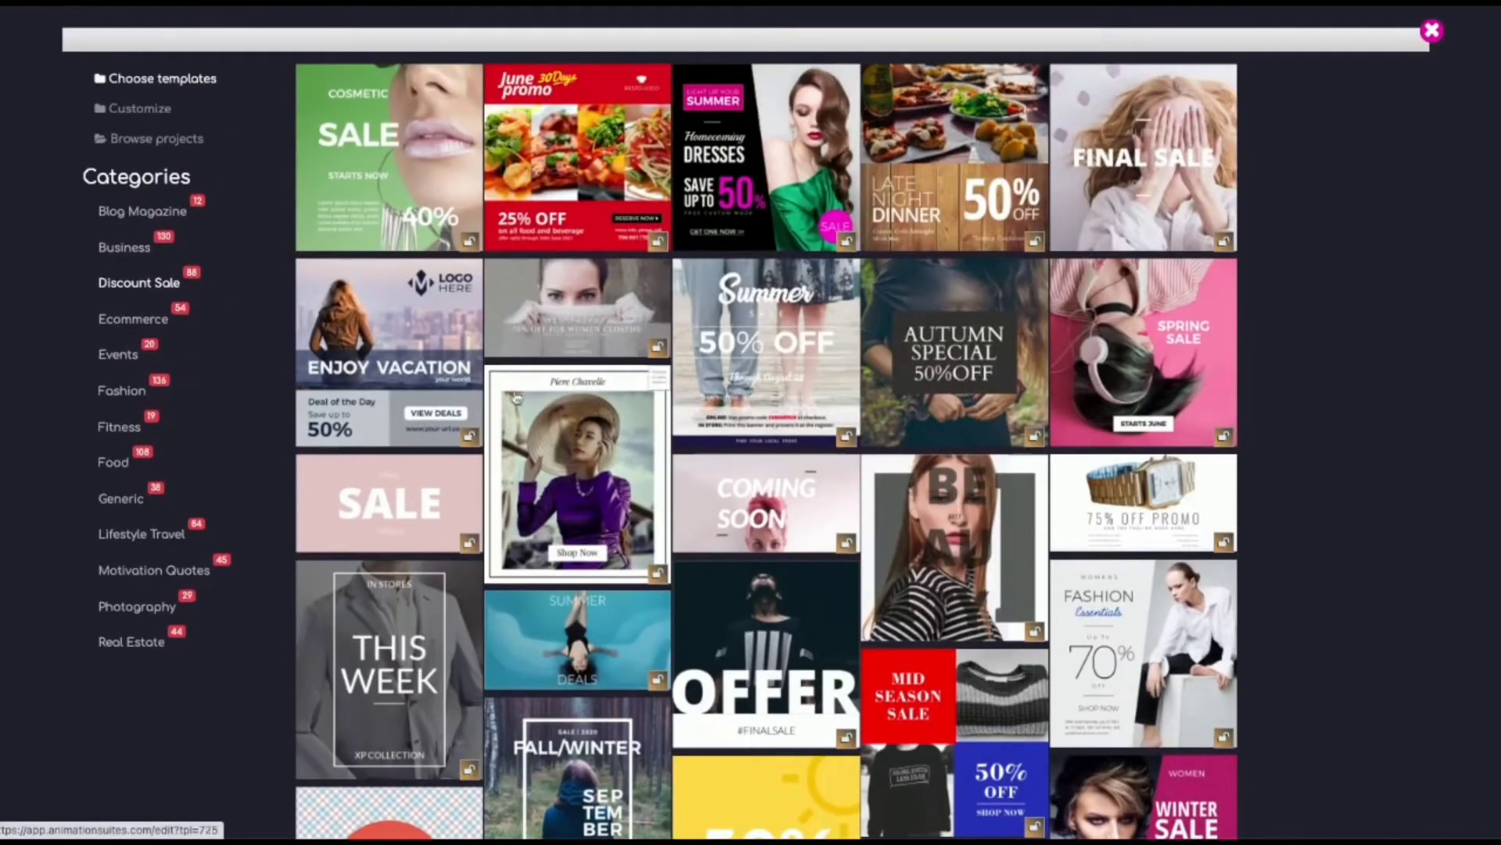
pyautogui.click(560, 305)
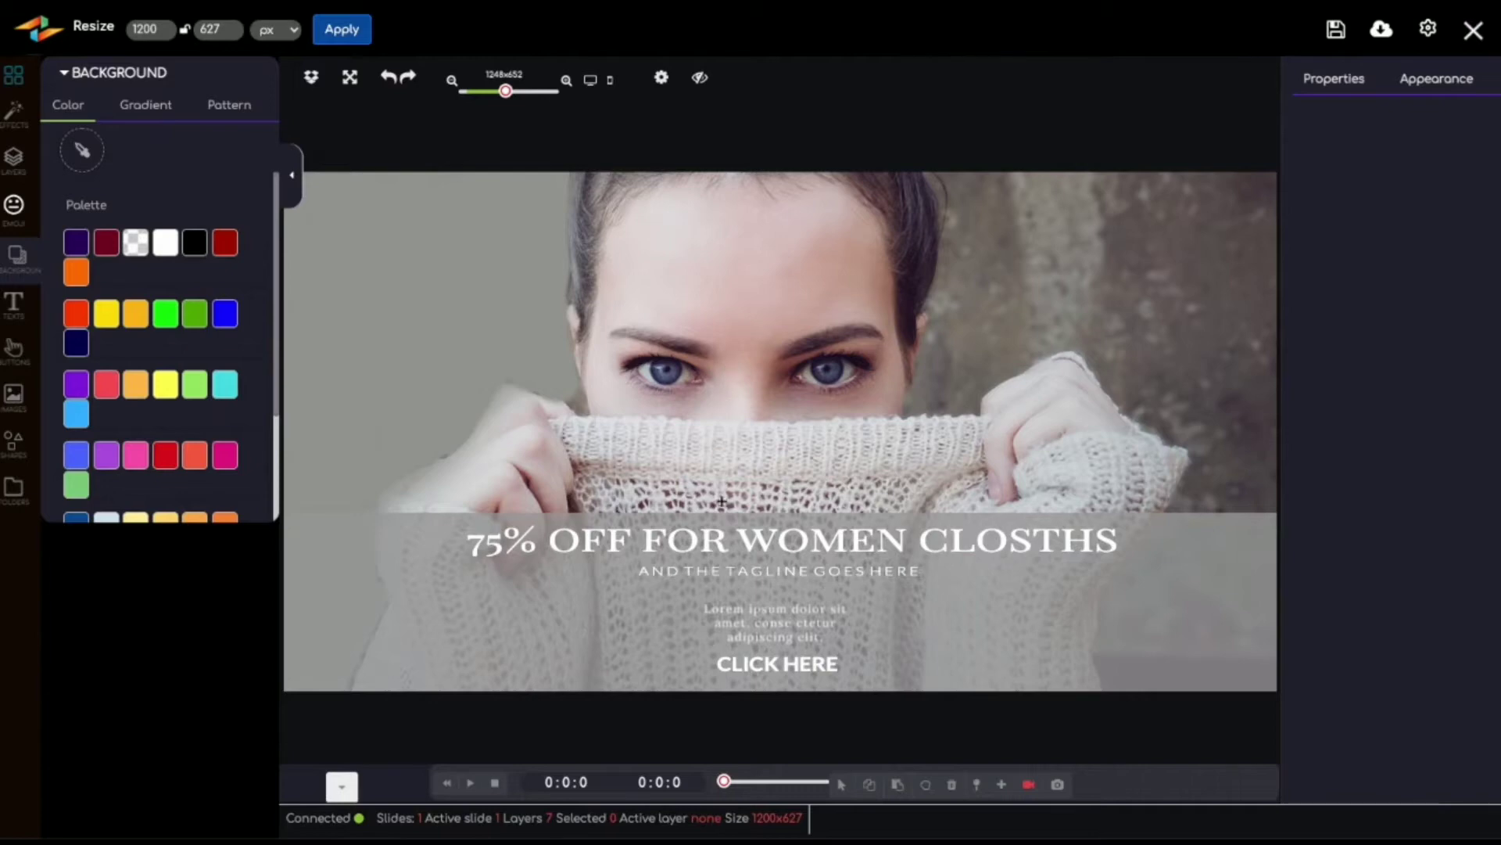
# Step: Apply the Slide bottom transition to the "75% OFF FOR WOMEN CLOSTHS" headline and play the animation
pyautogui.click(725, 542)
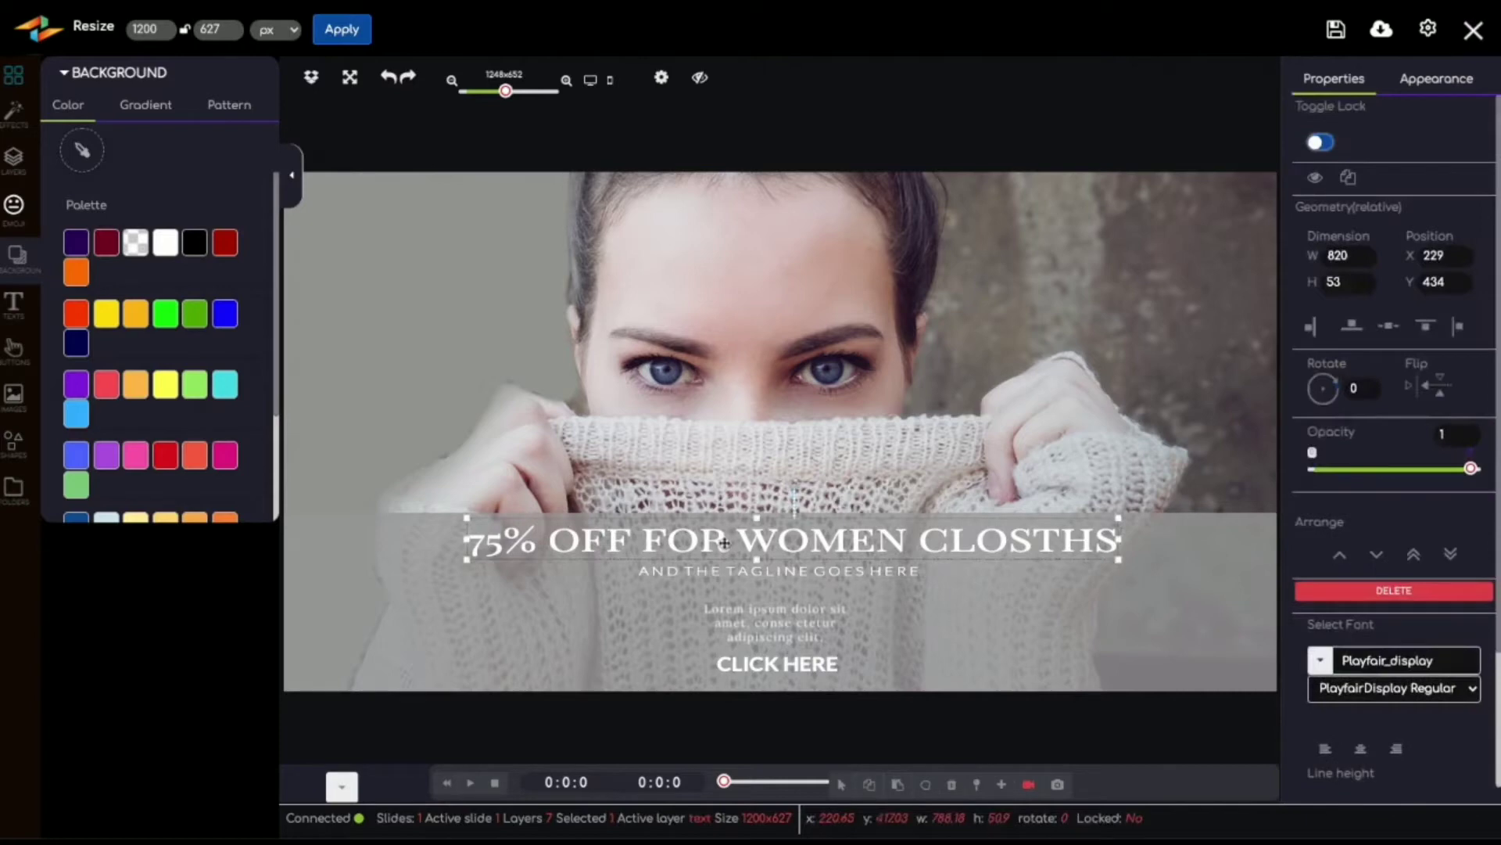
pyautogui.click(342, 784)
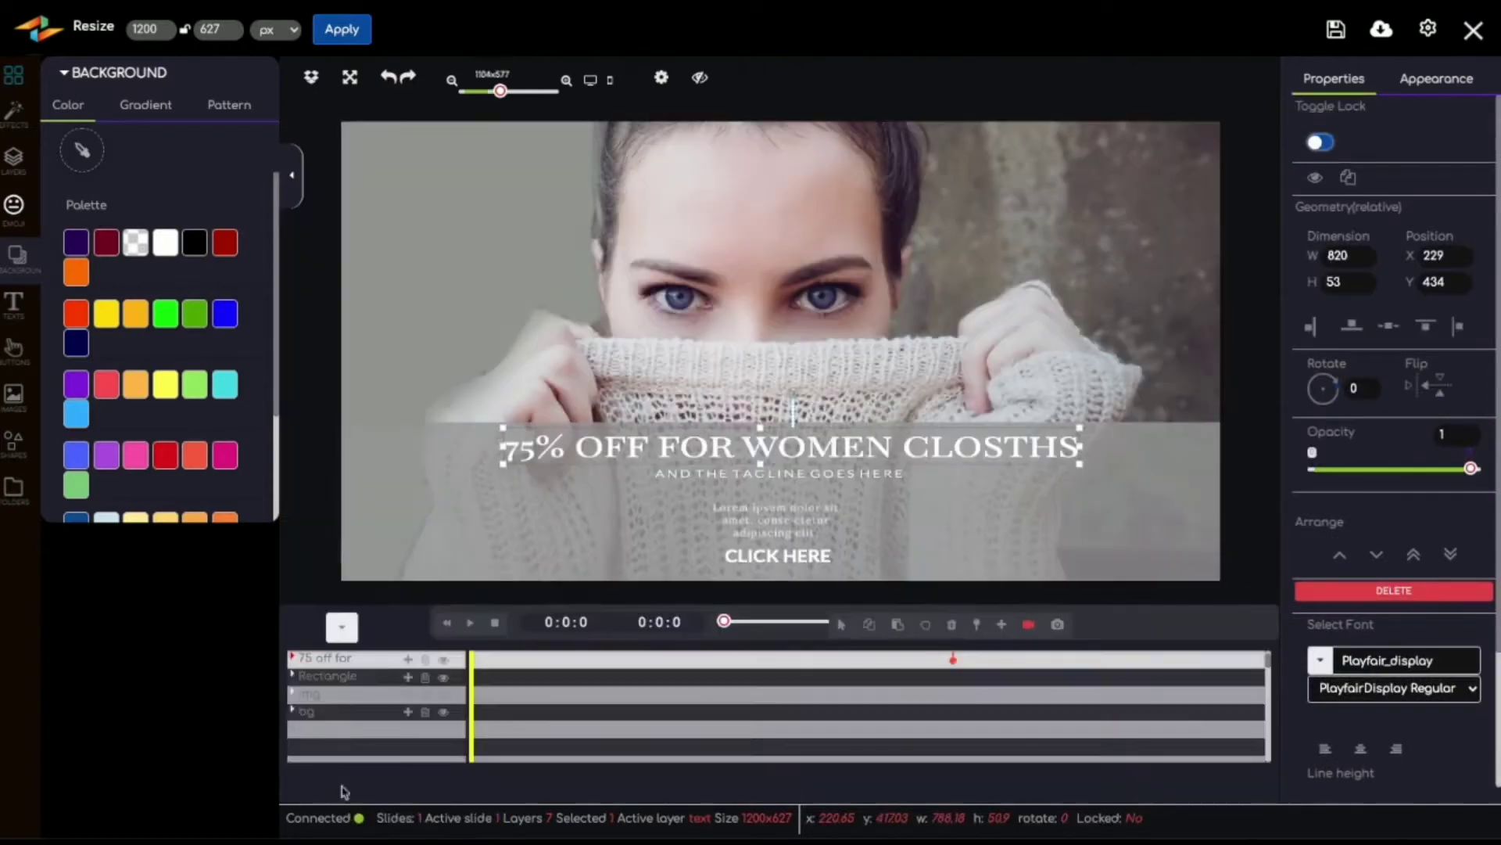
pyautogui.click(408, 661)
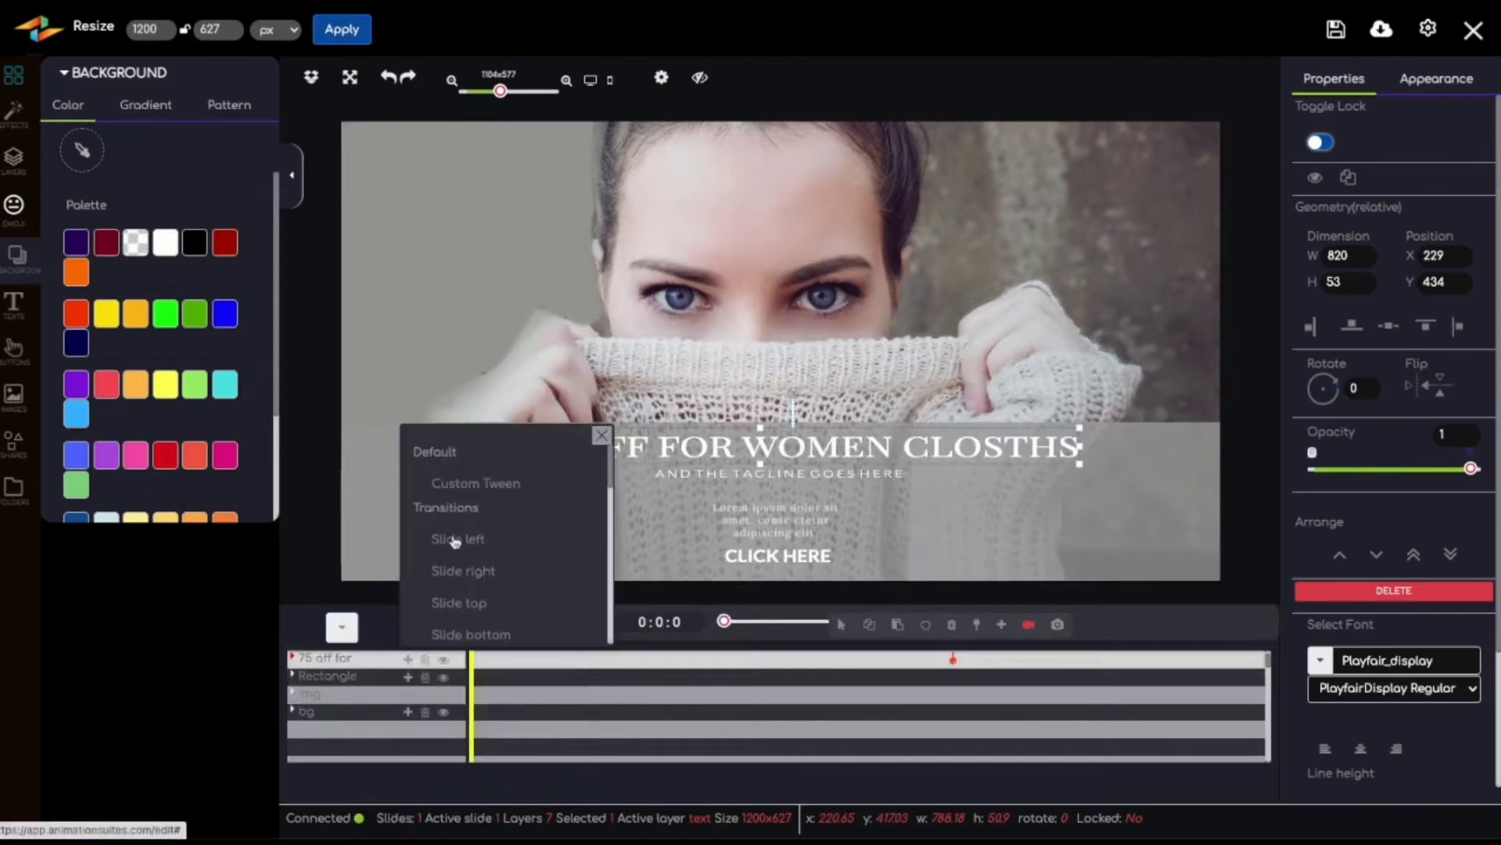
pyautogui.click(472, 635)
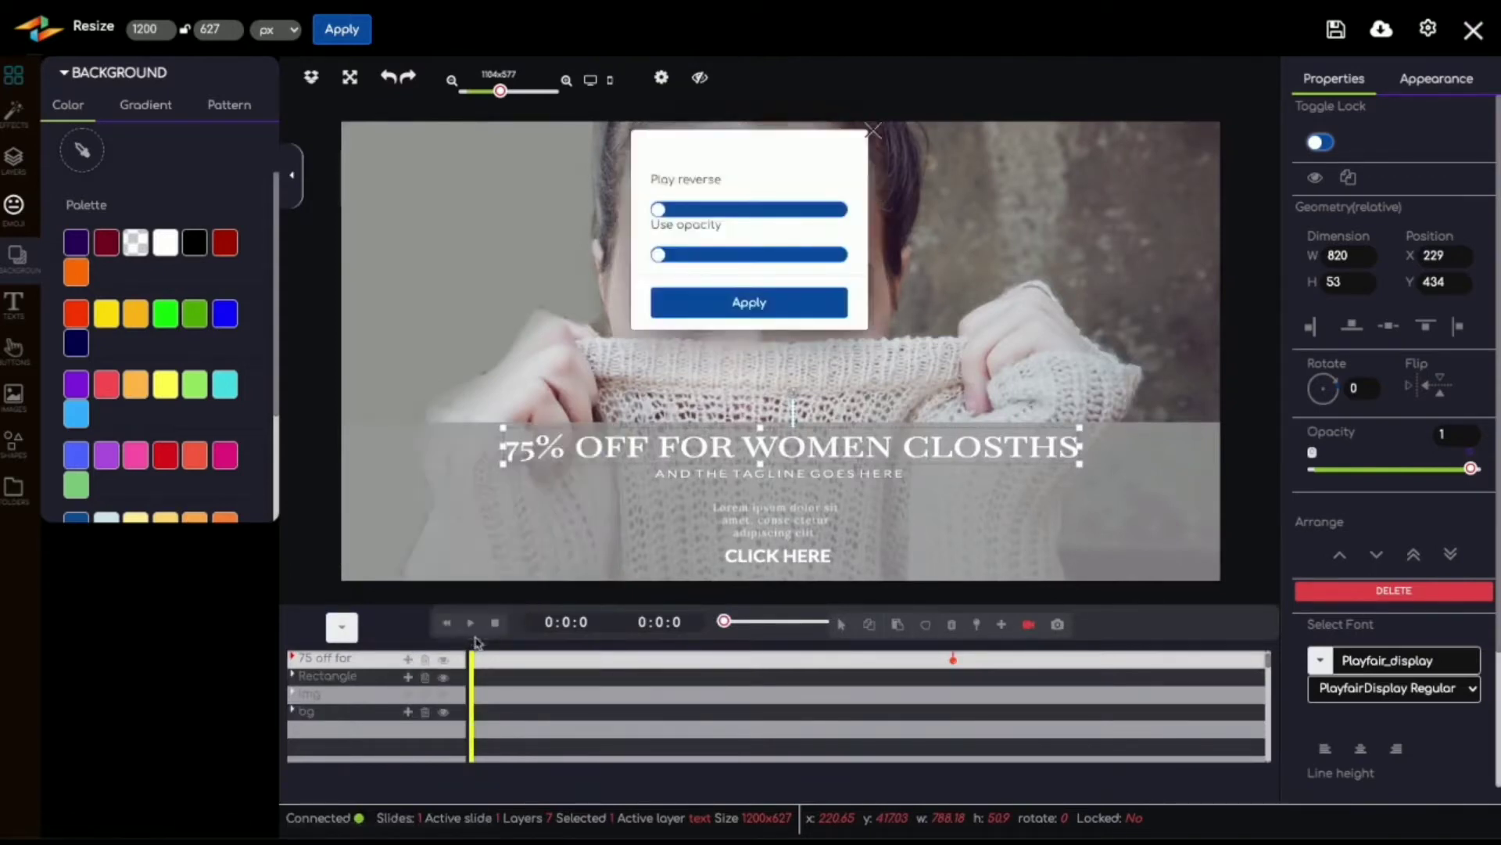
pyautogui.click(747, 309)
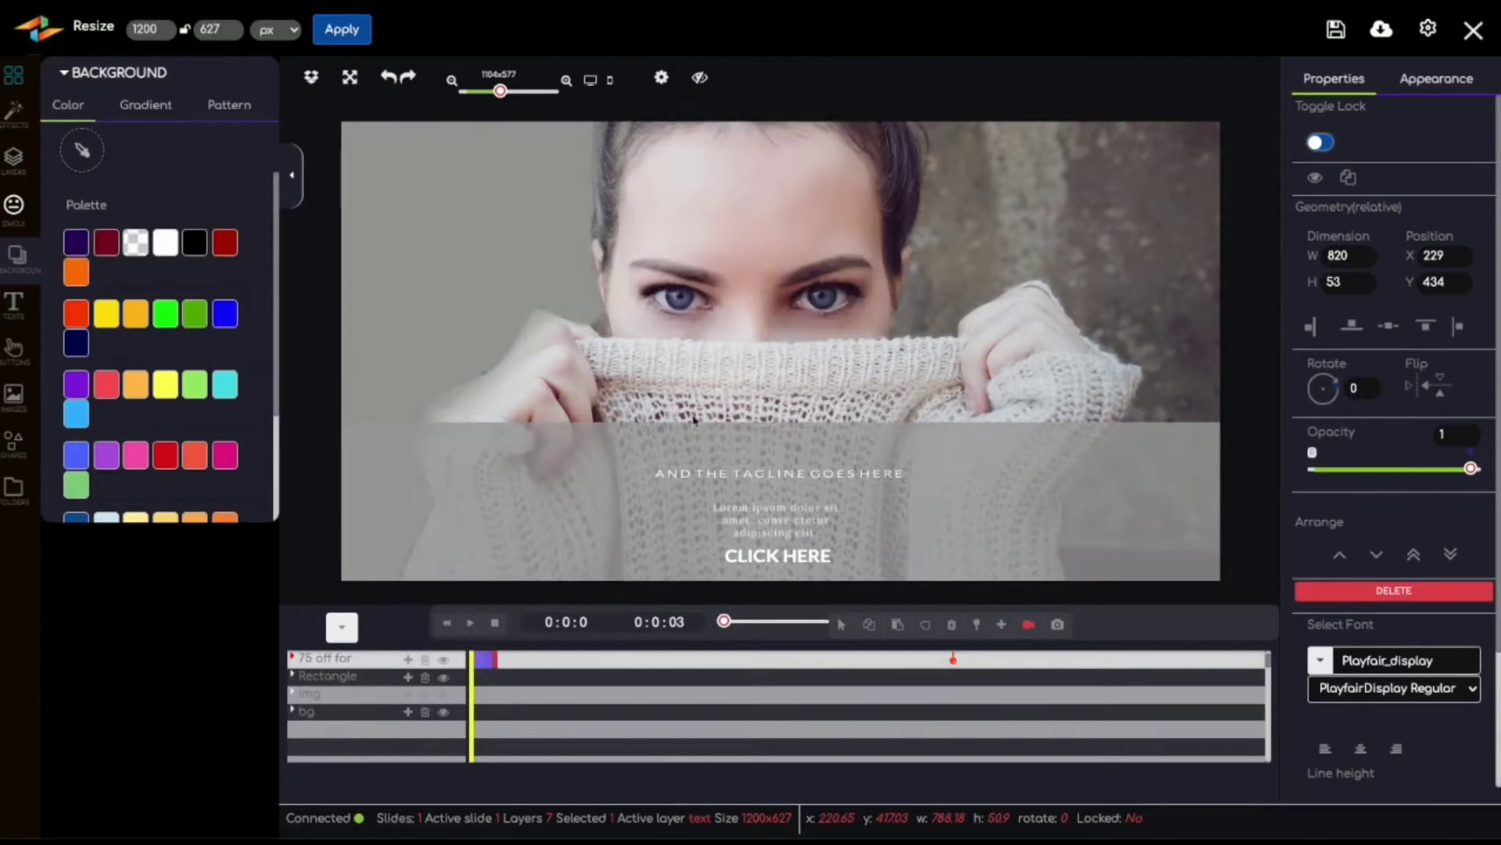
pyautogui.click(472, 625)
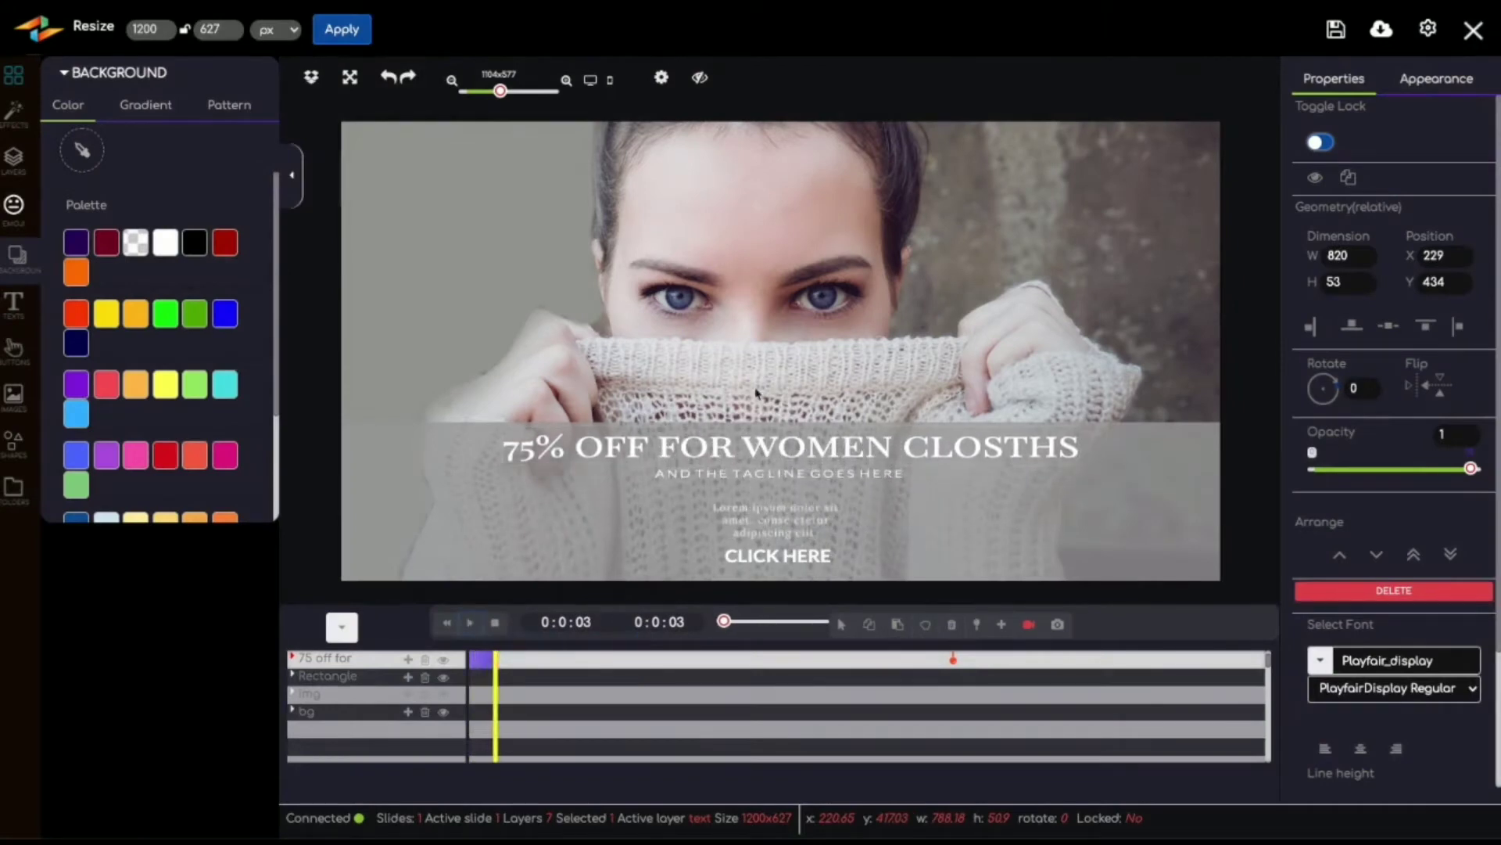
# Step: Open the headline's text for editing and look through the button and image libraries
pyautogui.doubleClick(607, 430)
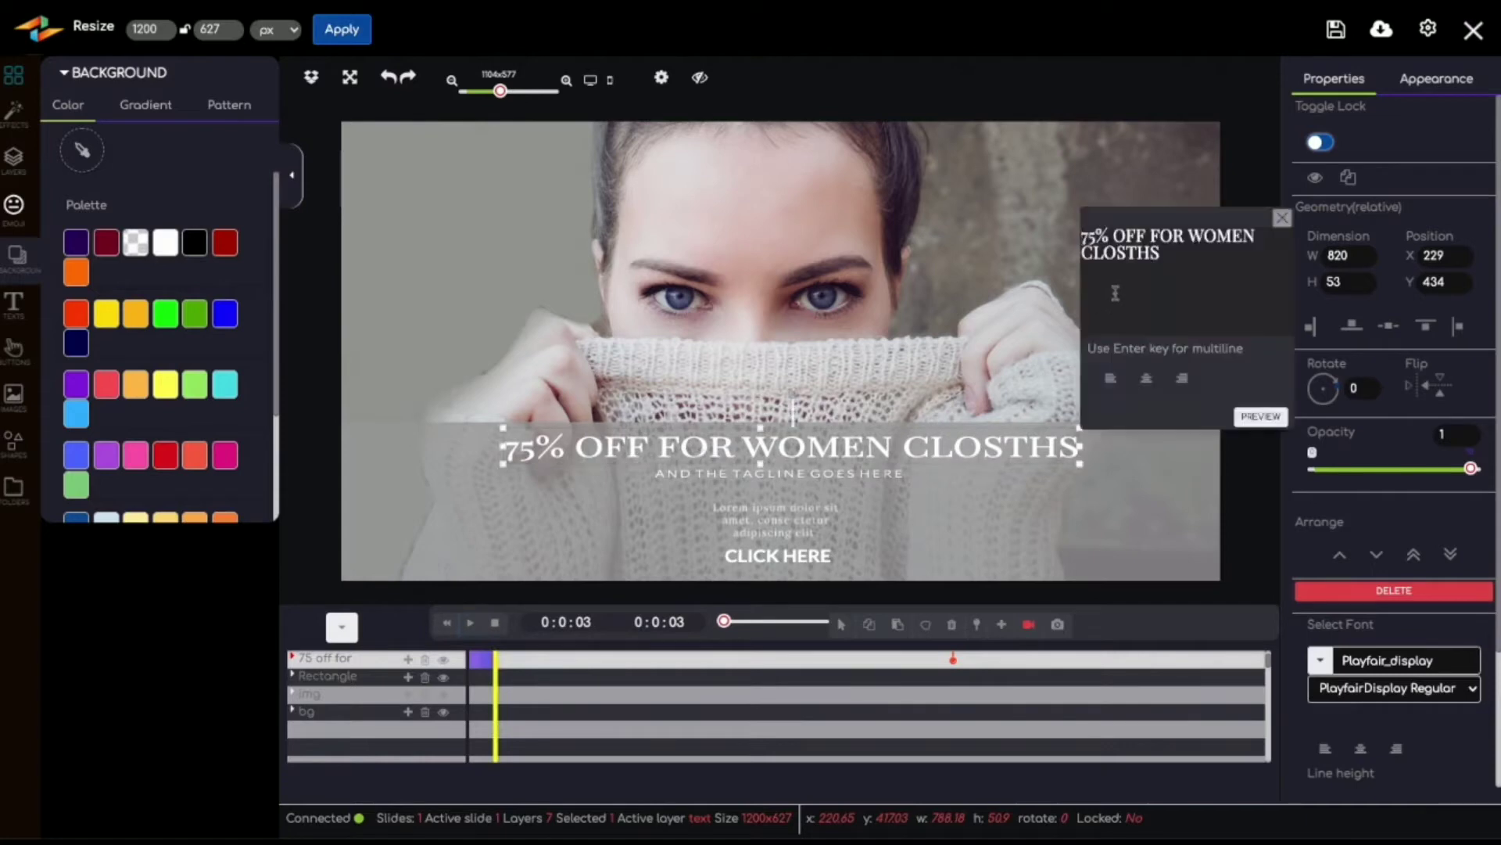
pyautogui.moveTo(1164, 258); pyautogui.dragTo(1067, 238)
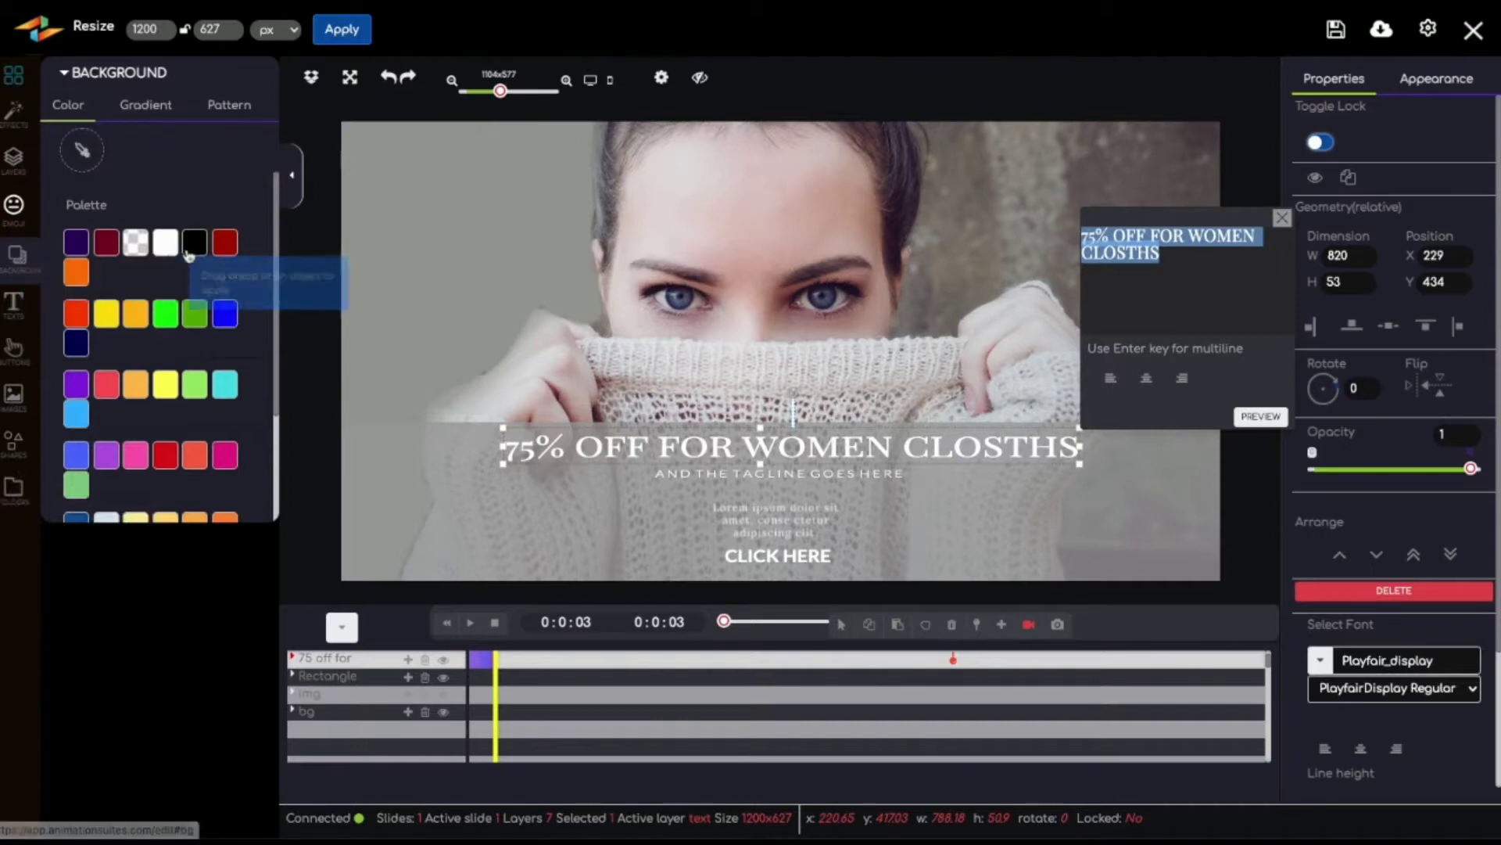
pyautogui.click(13, 358)
pyautogui.click(15, 395)
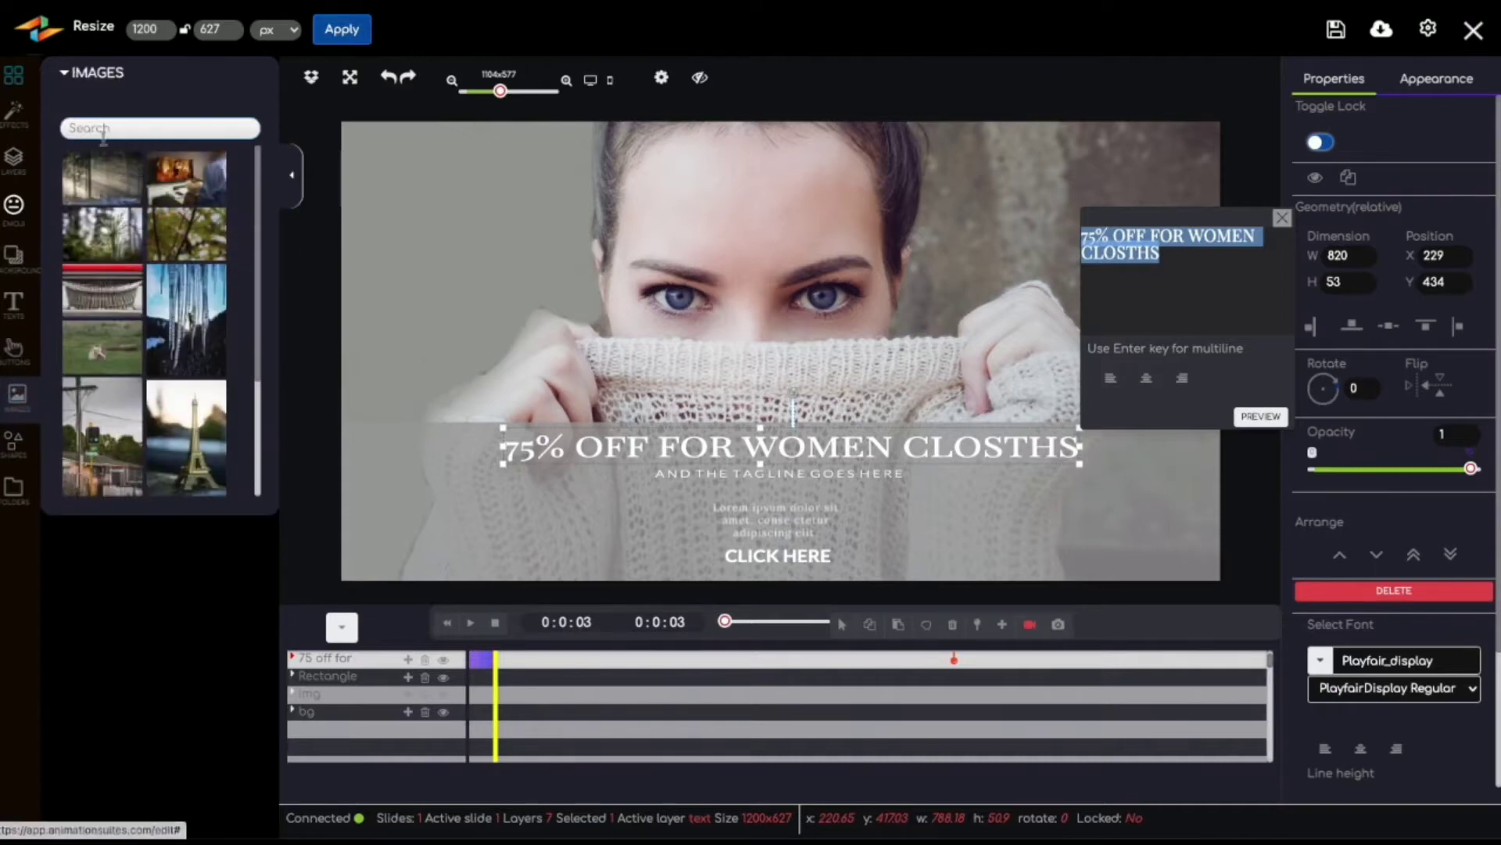
# Step: Close the headline text editor and place a starburst shape on the banner beside the woman's head
pyautogui.click(15, 442)
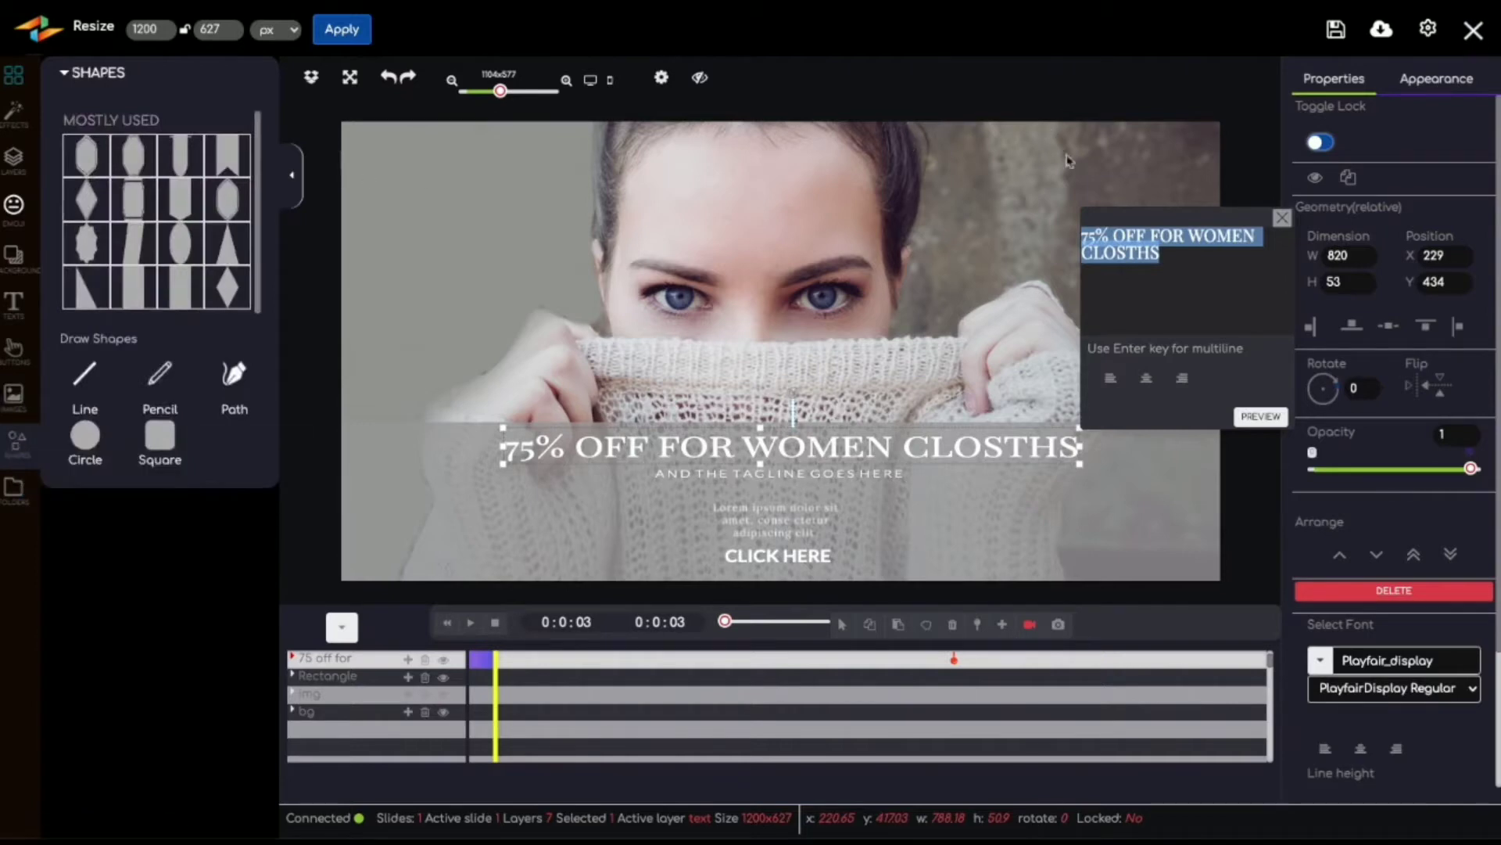
pyautogui.click(1293, 220)
pyautogui.click(1283, 218)
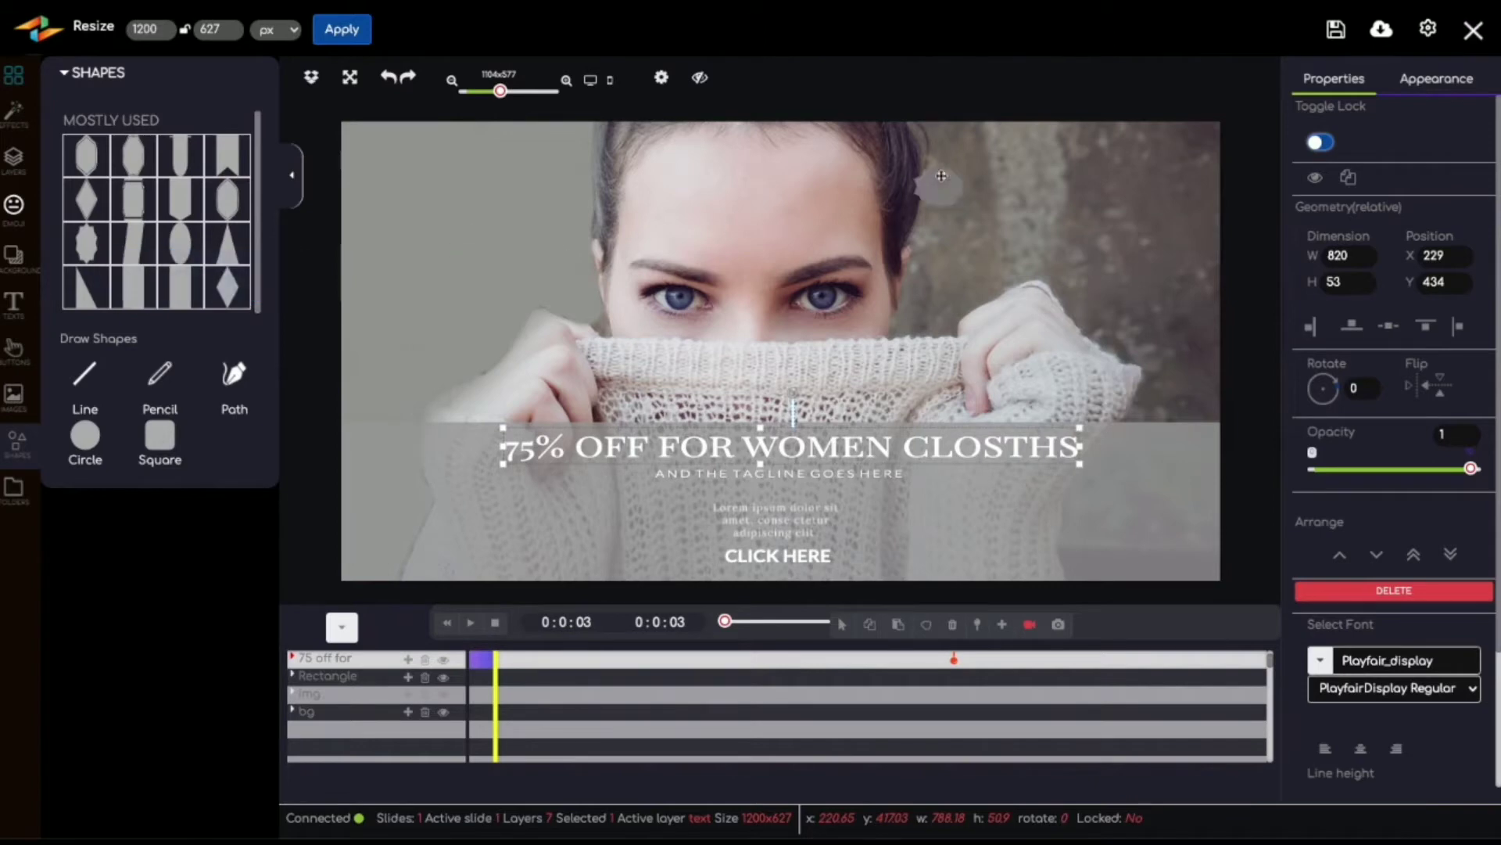
pyautogui.moveTo(1057, 205); pyautogui.dragTo(1058, 206)
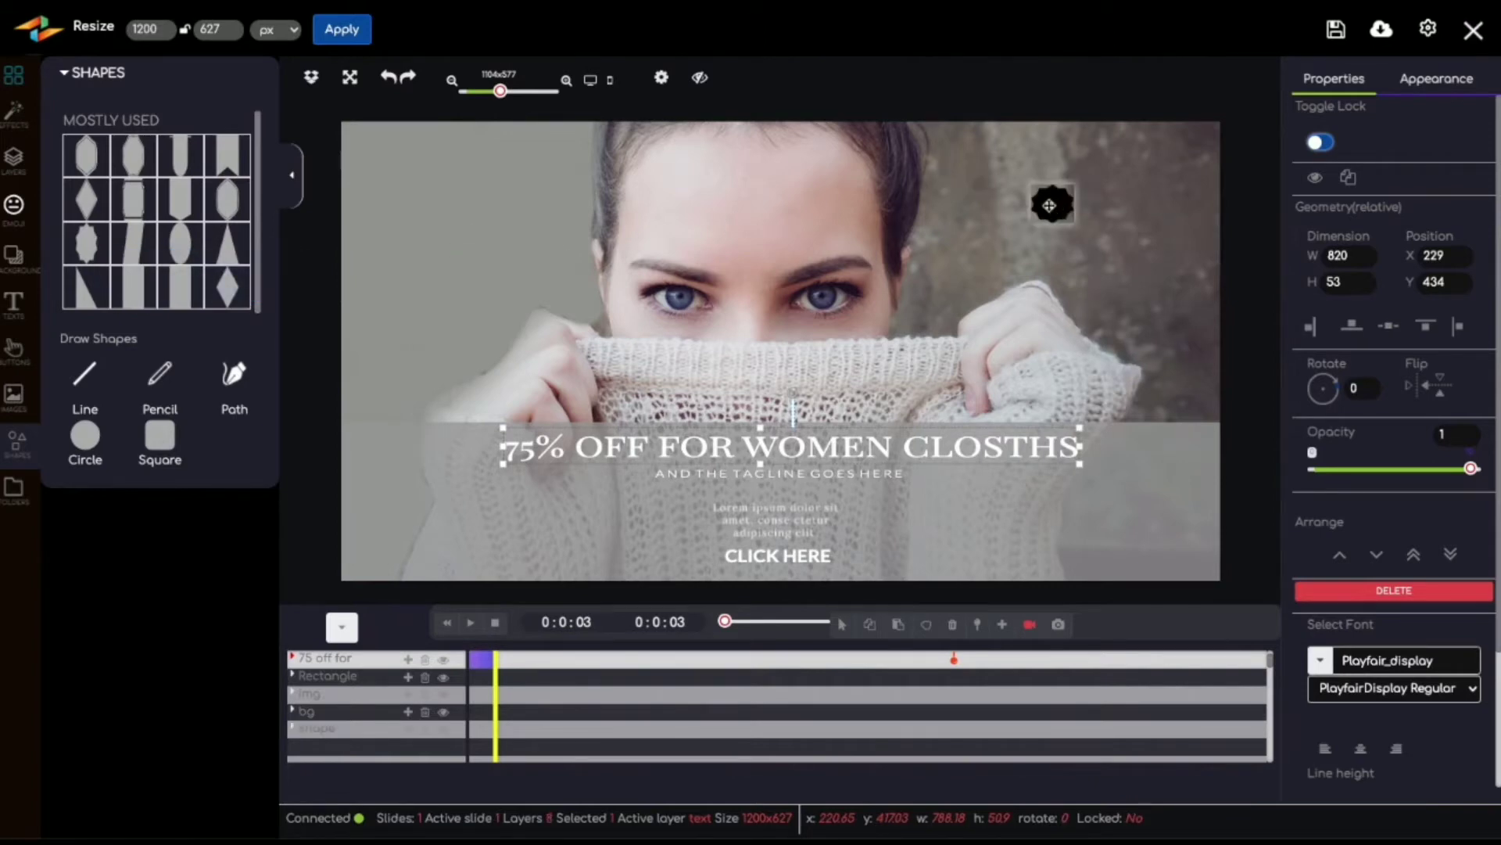
# Step: Enlarge the starburst to about 217 by 224 and position it in the banner's upper-right area
pyautogui.click(1054, 203)
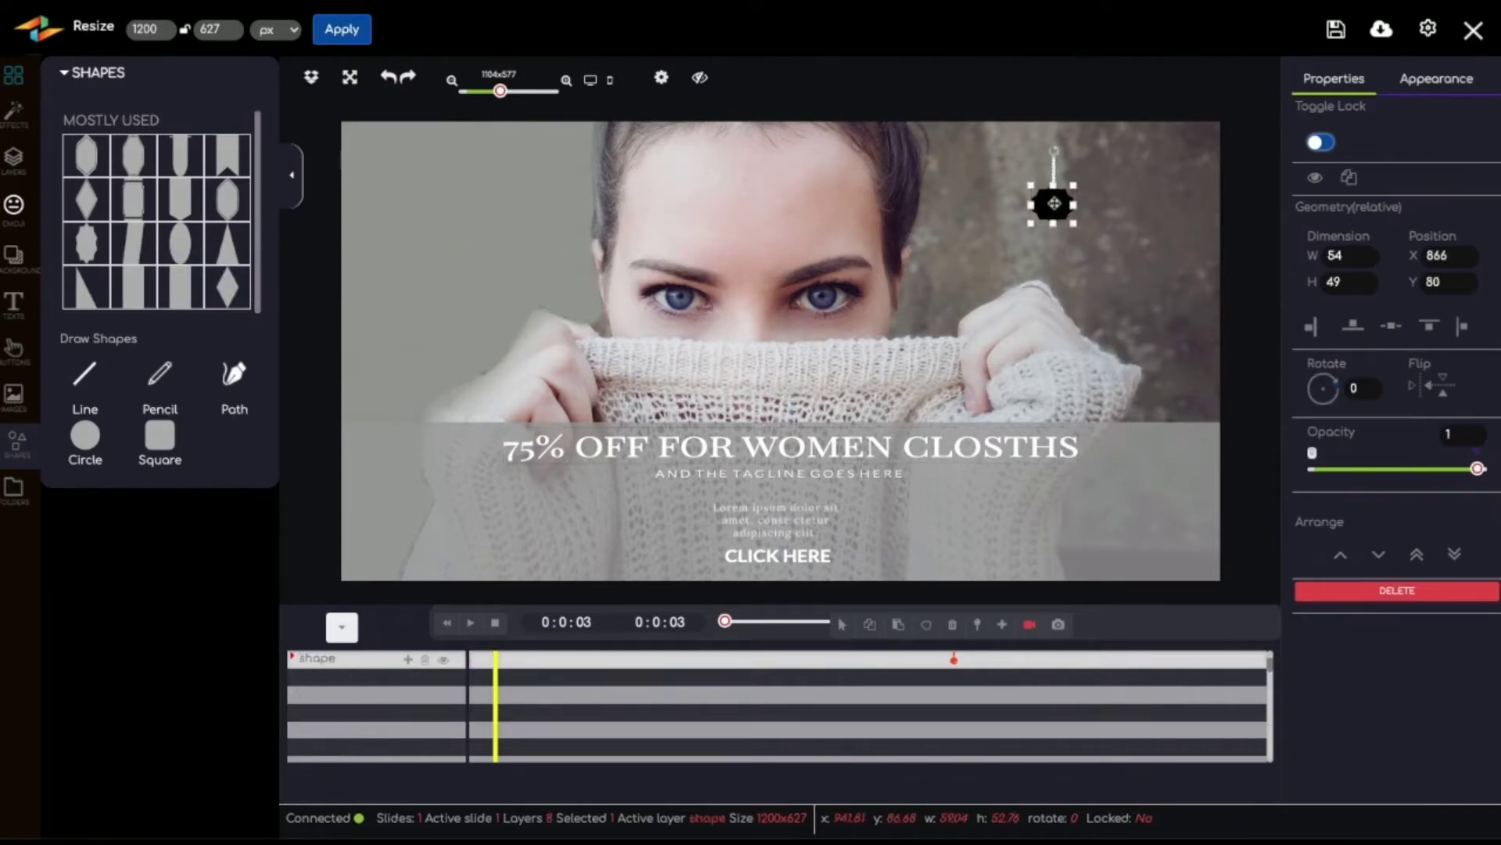
pyautogui.moveTo(1074, 190); pyautogui.dragTo(1137, 138)
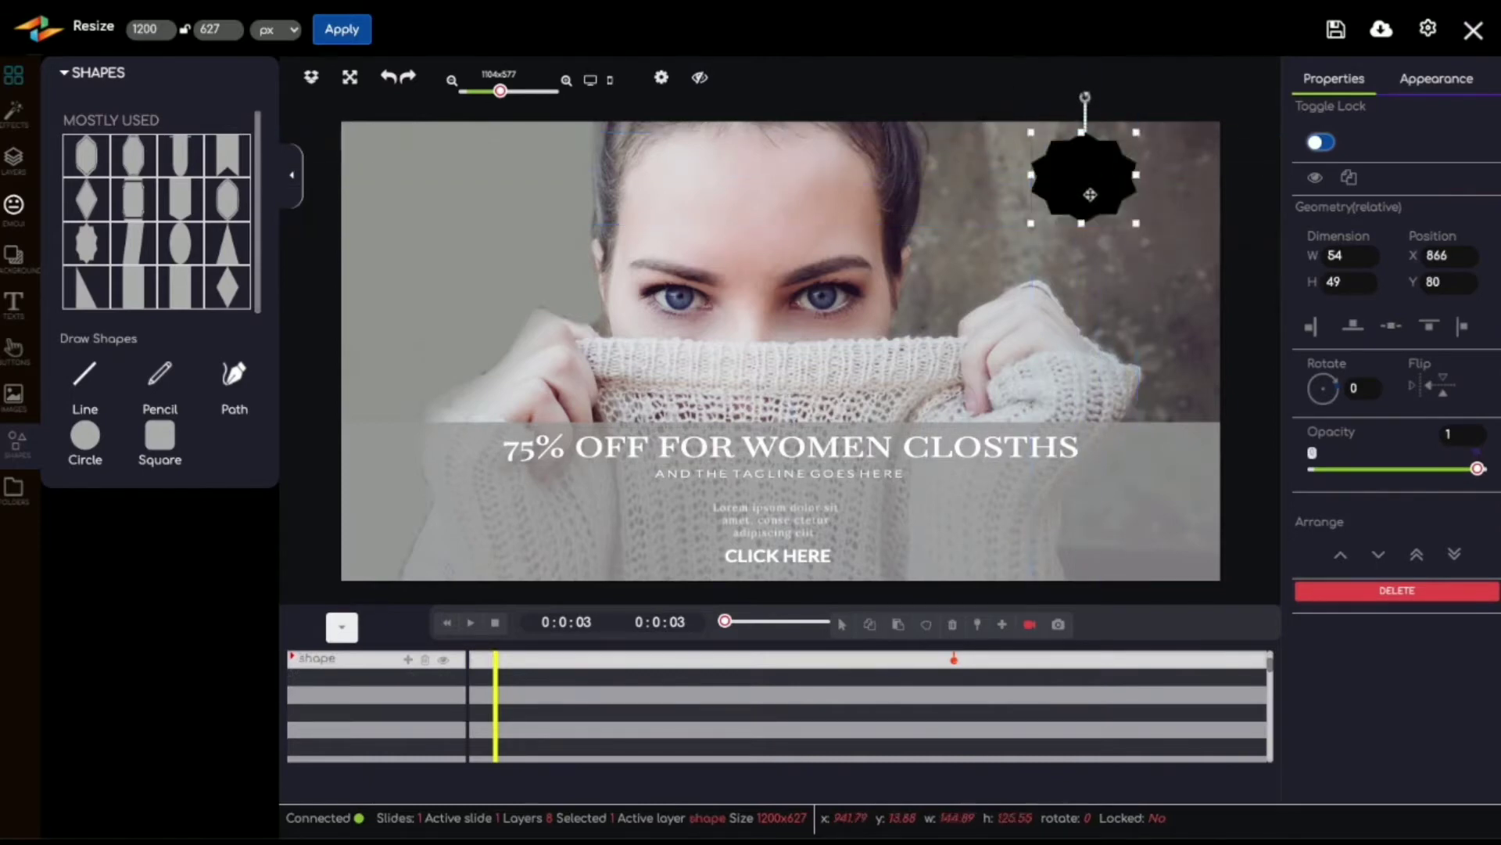
pyautogui.moveTo(1091, 194); pyautogui.dragTo(1090, 255)
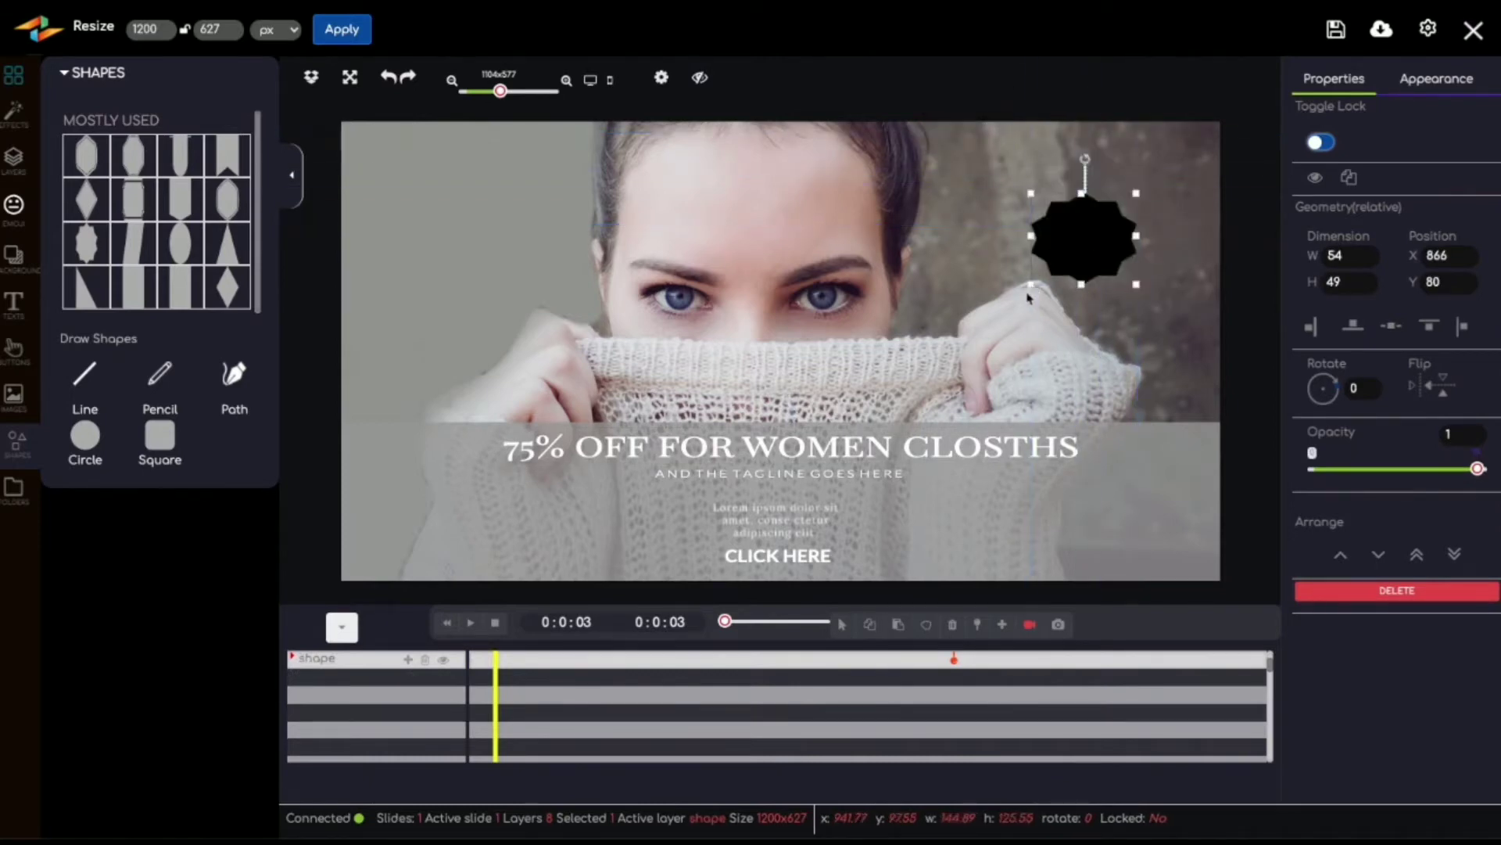
pyautogui.moveTo(1029, 295); pyautogui.dragTo(977, 357)
pyautogui.moveTo(1072, 268); pyautogui.dragTo(1096, 216)
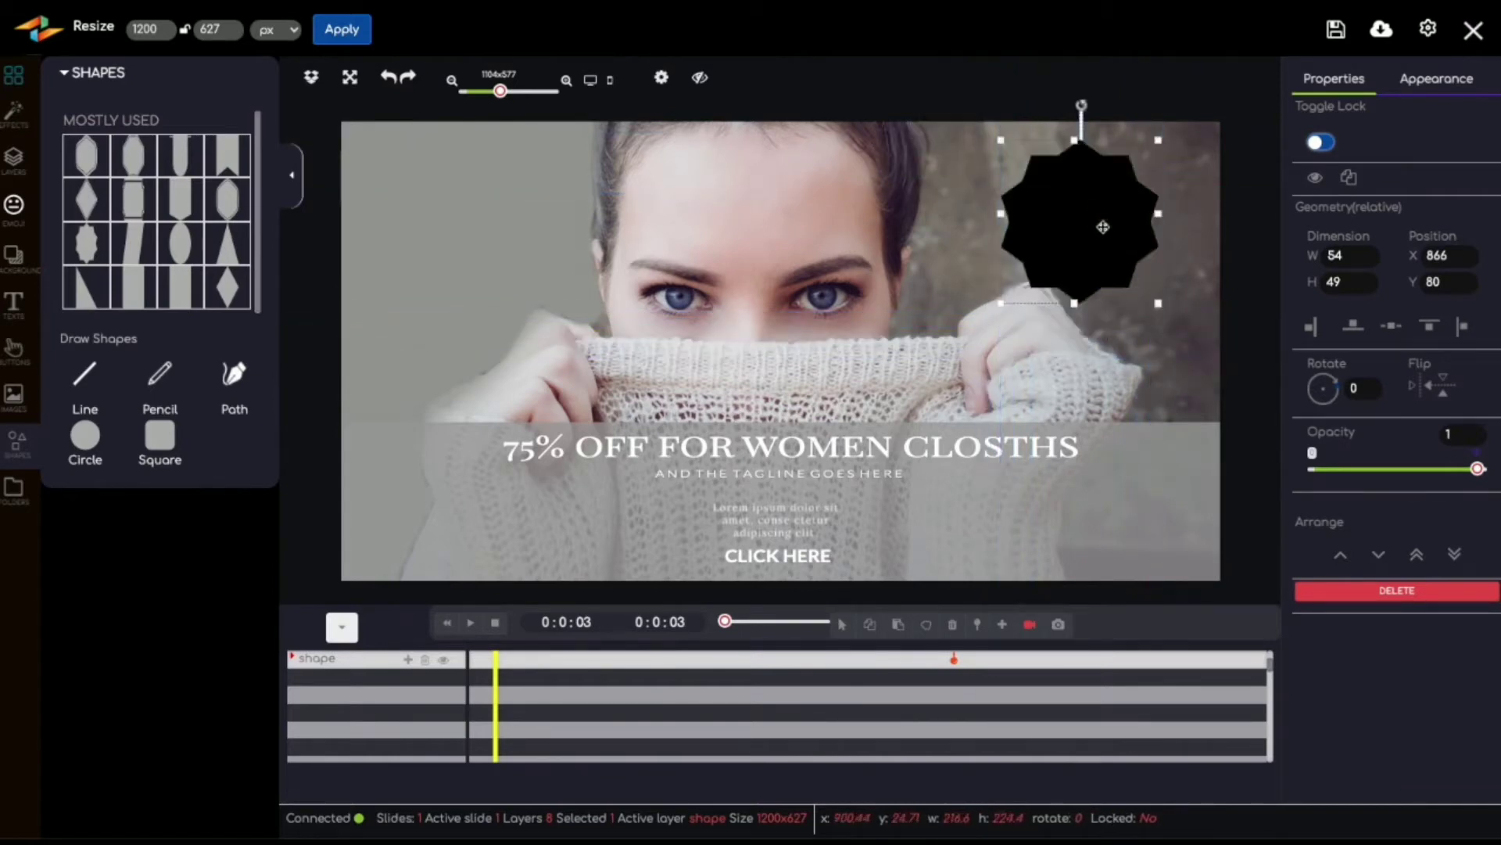
# Step: Change the starburst's background fill to solid red, #ff0000
pyautogui.click(1436, 78)
pyautogui.click(1326, 260)
pyautogui.moveTo(1399, 312); pyautogui.dragTo(1437, 285)
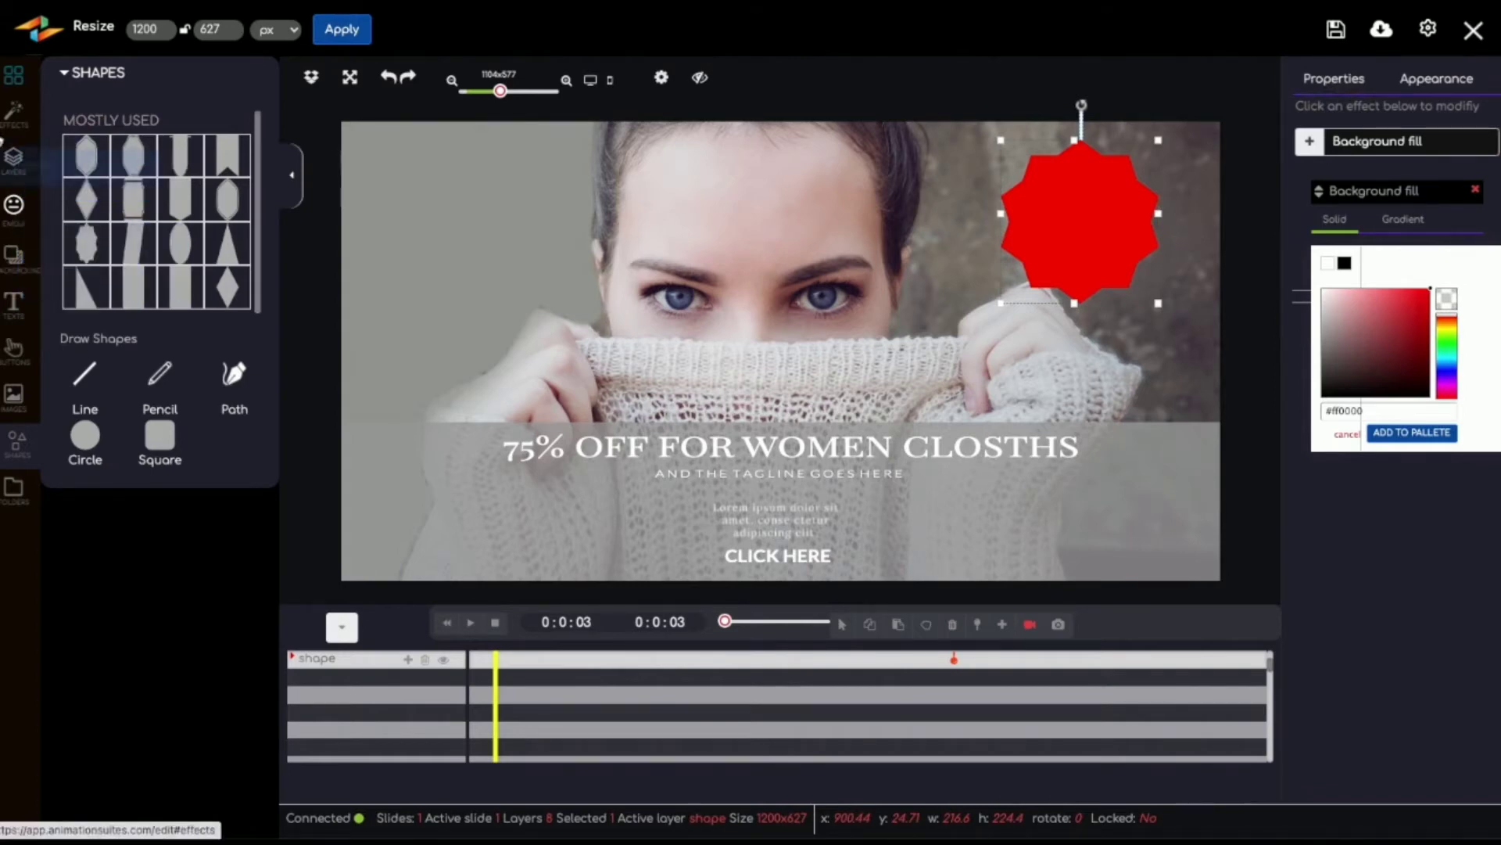
# Step: Add two large placeholder texts, one in the middle of the banner and one overlapping the red starburst
pyautogui.click(15, 301)
pyautogui.click(102, 128)
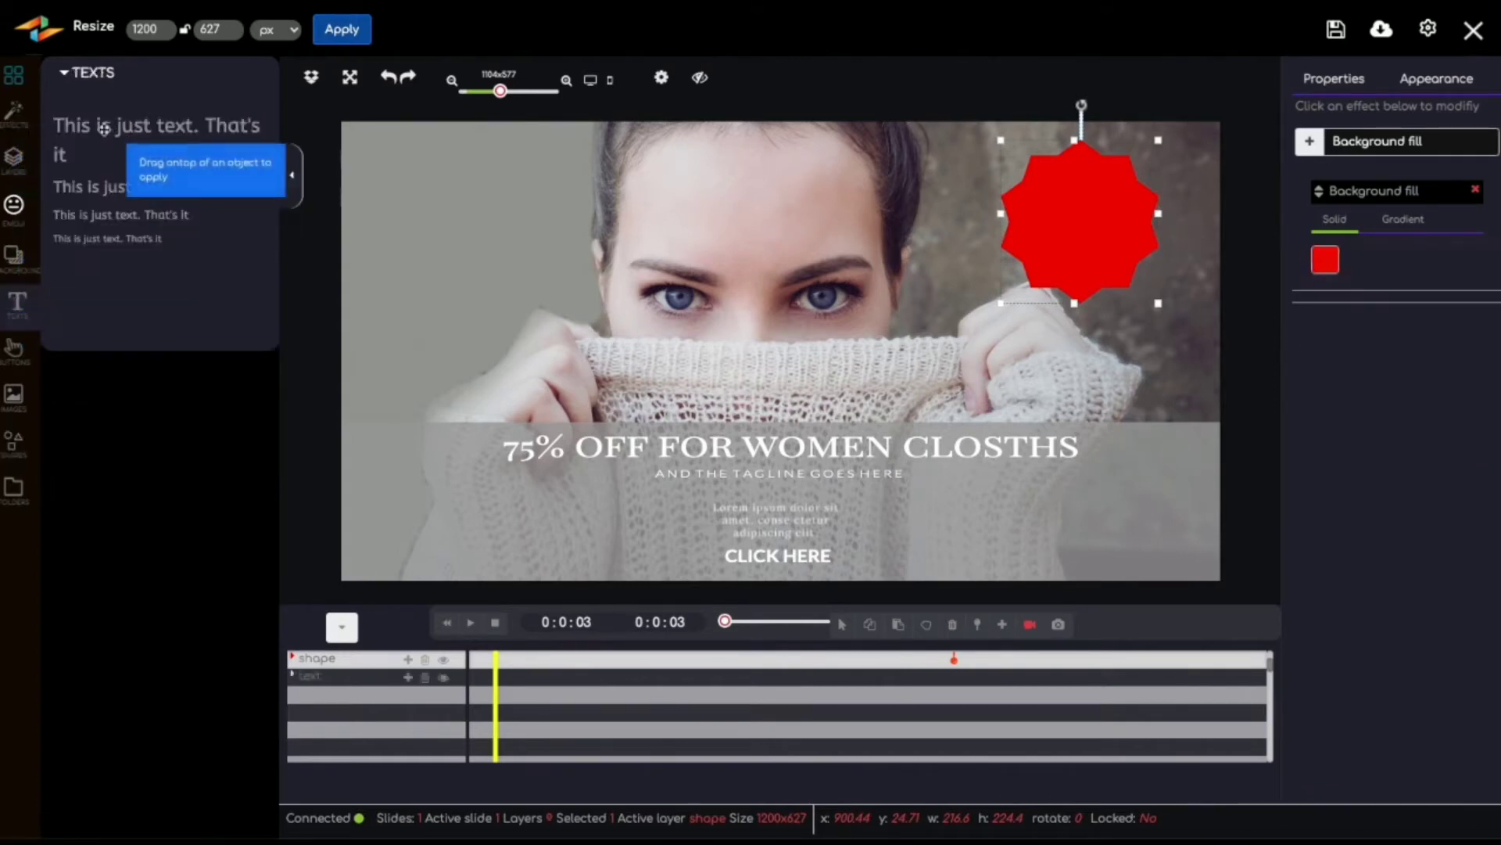
pyautogui.moveTo(225, 146); pyautogui.dragTo(993, 194)
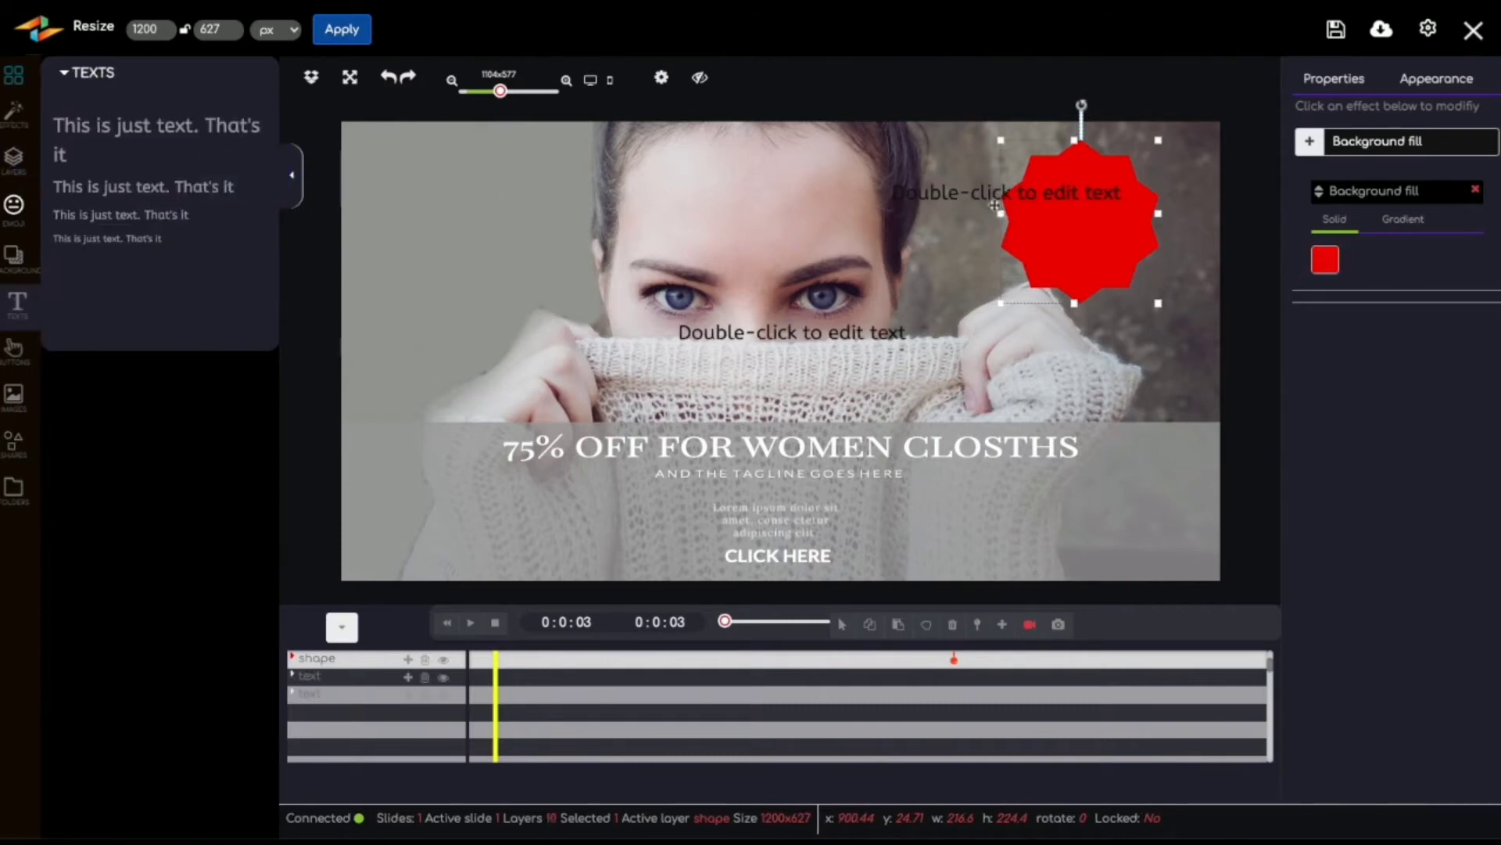
# Step: Replace the placeholder text overlapping the starburst with "75%" and move it onto the middle of the starburst
pyautogui.doubleClick(993, 194)
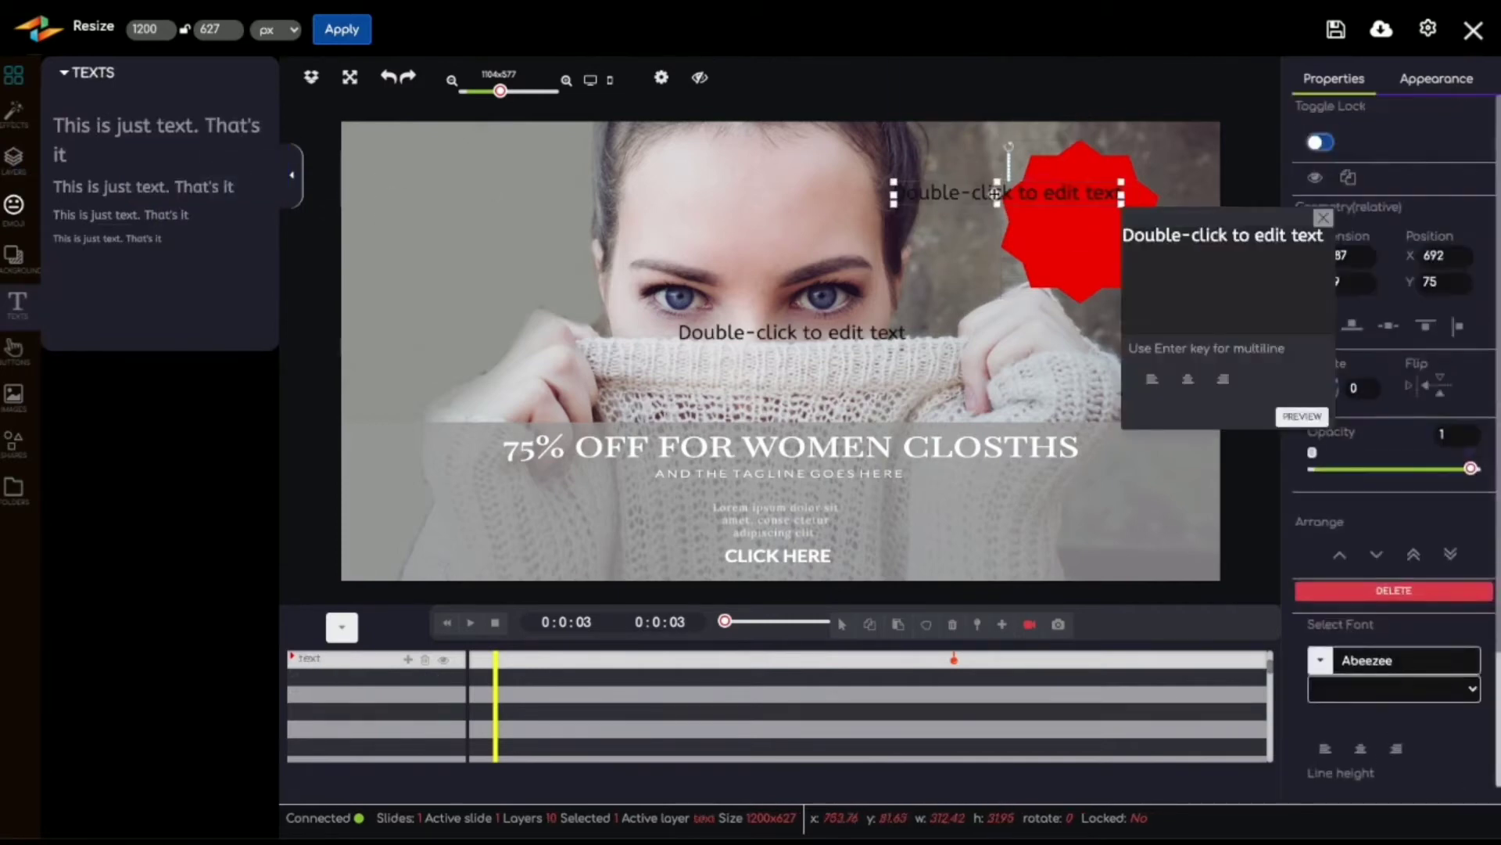
pyautogui.tripleClick(1232, 236)
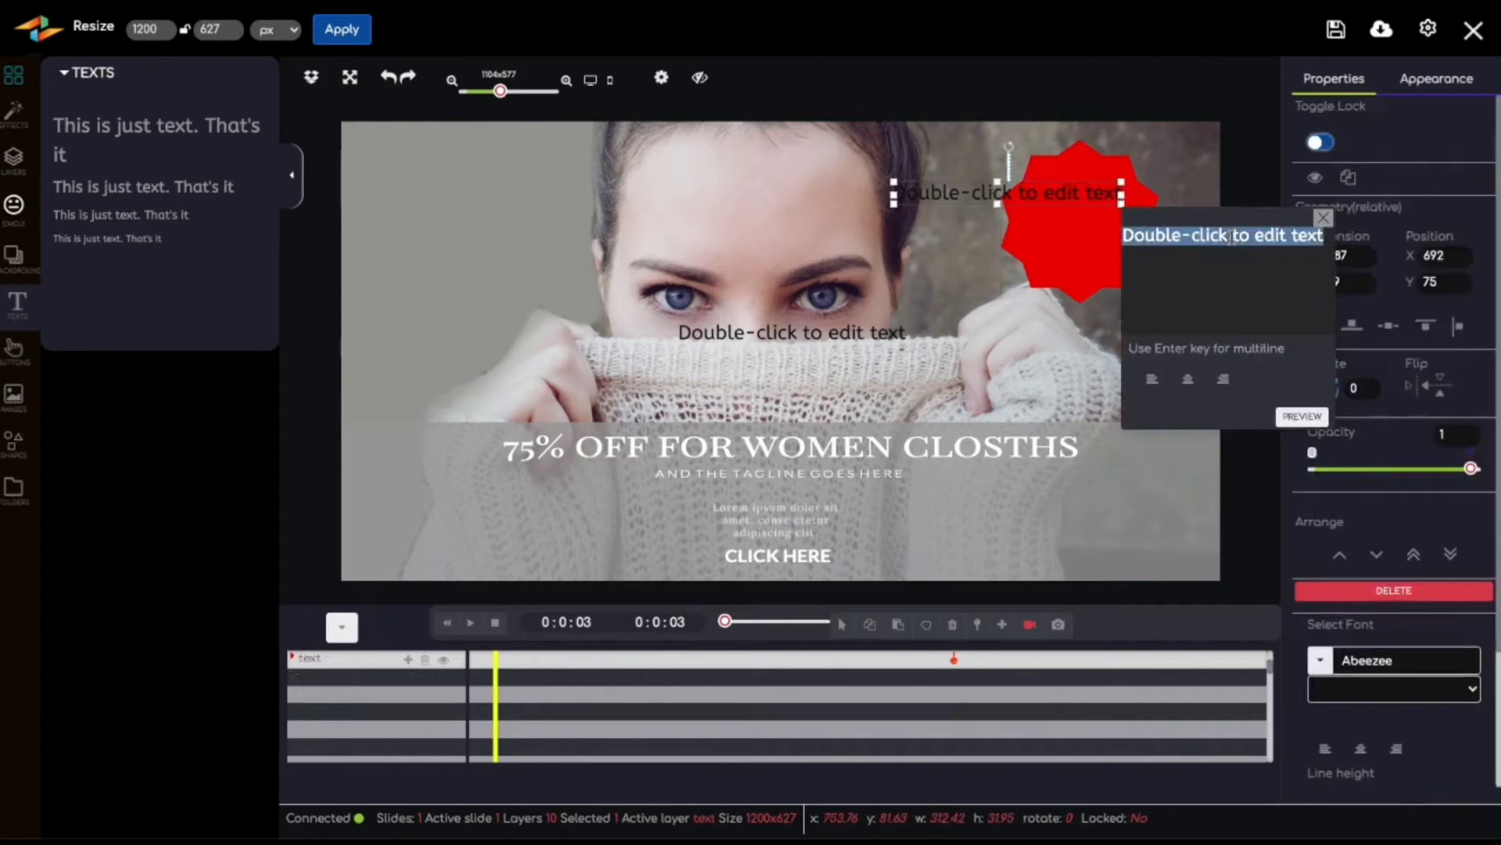
pyautogui.write('75')
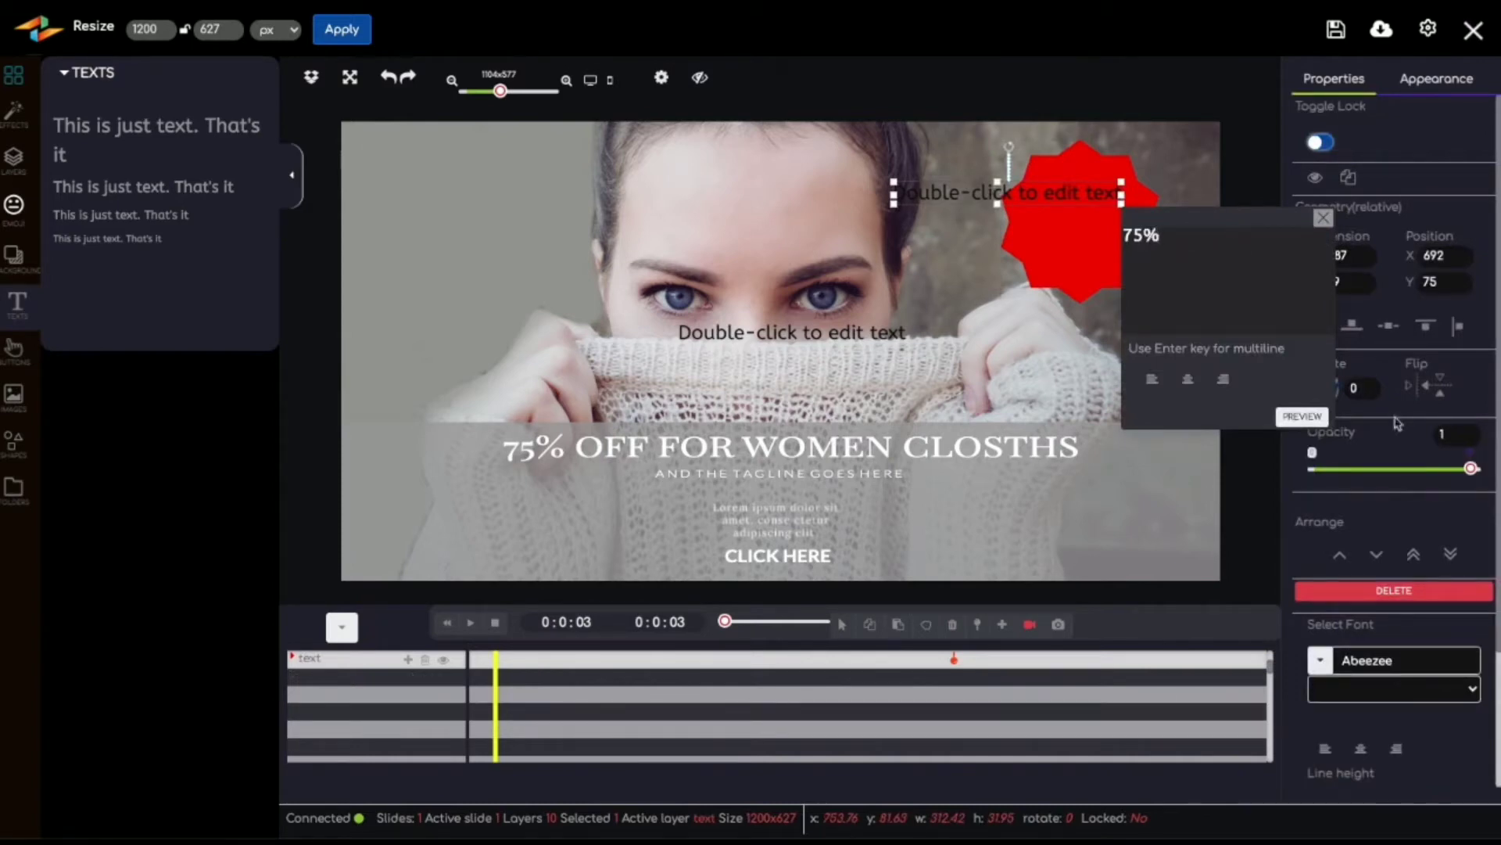
pyautogui.click(1304, 419)
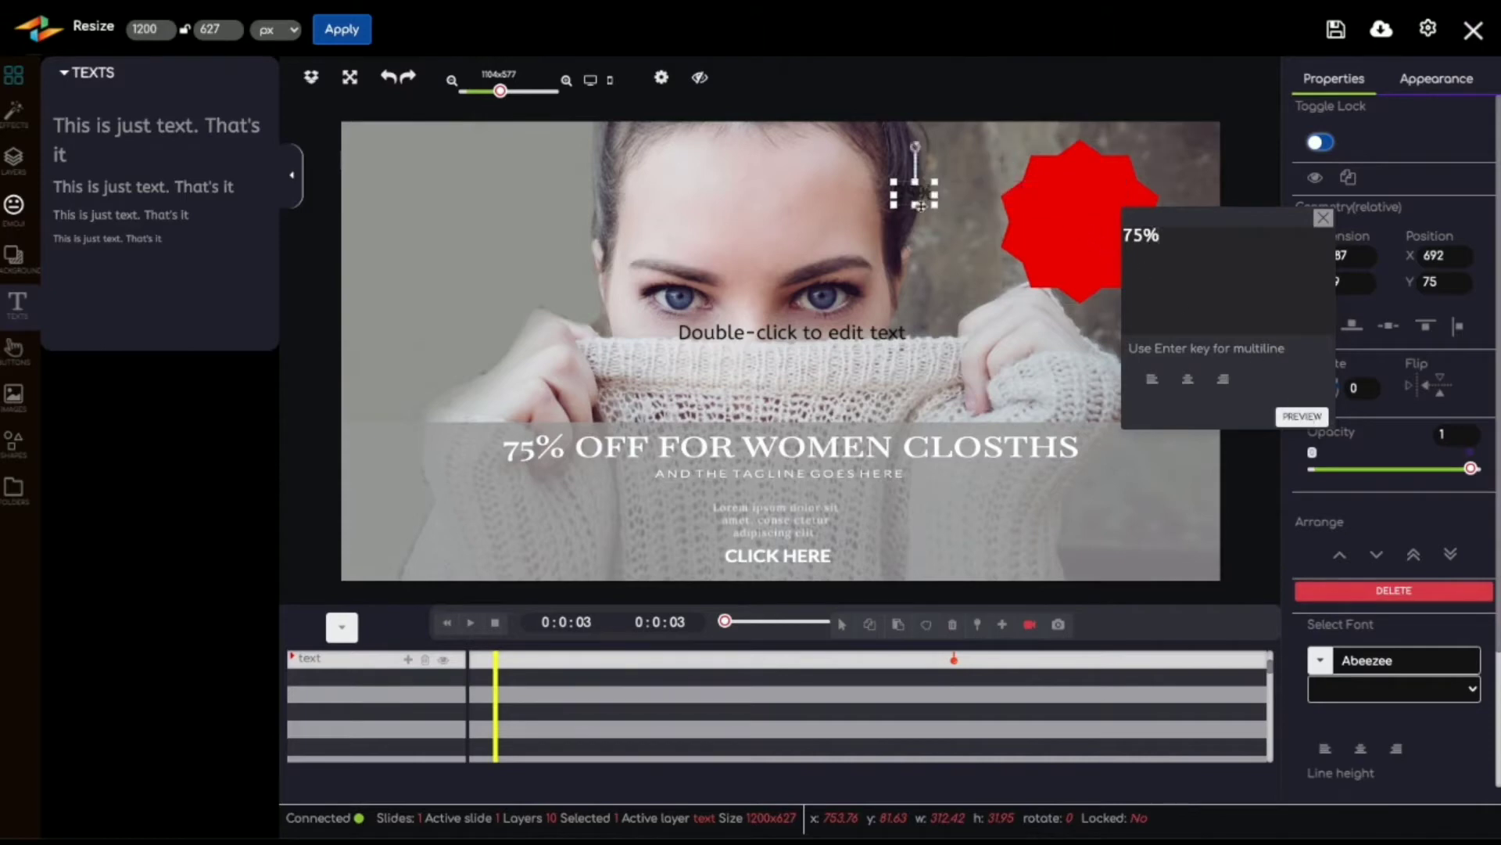
pyautogui.moveTo(914, 194); pyautogui.dragTo(1081, 209)
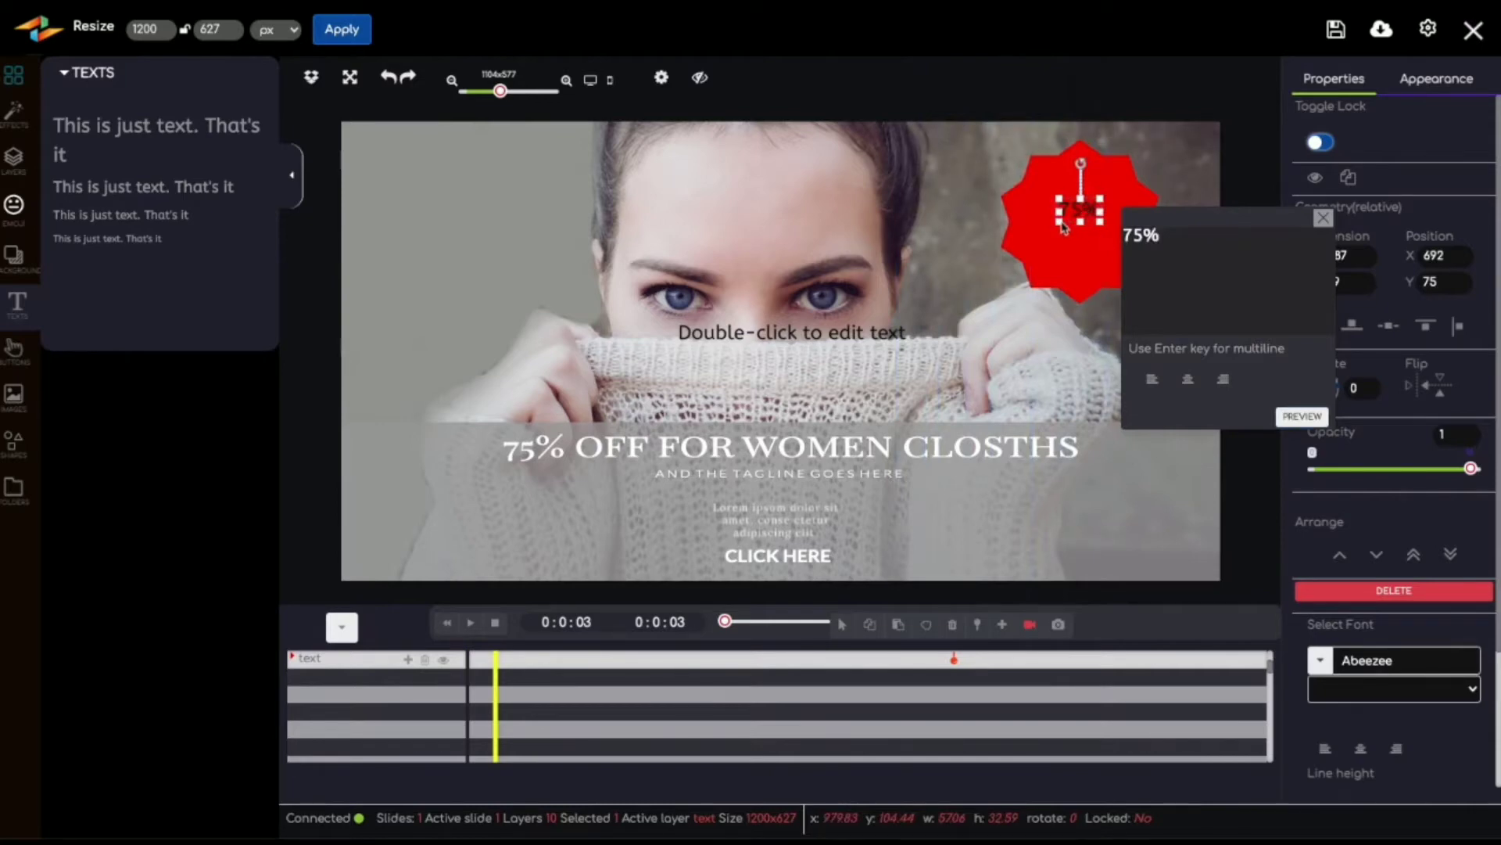
# Step: Enlarge the "75%" text to about 110 by 101, center it on the starburst and close its text editor
pyautogui.moveTo(1060, 224)
pyautogui.mouseDown()
pyautogui.moveTo(1027, 271)
pyautogui.moveTo(1086, 212)
pyautogui.mouseUp()
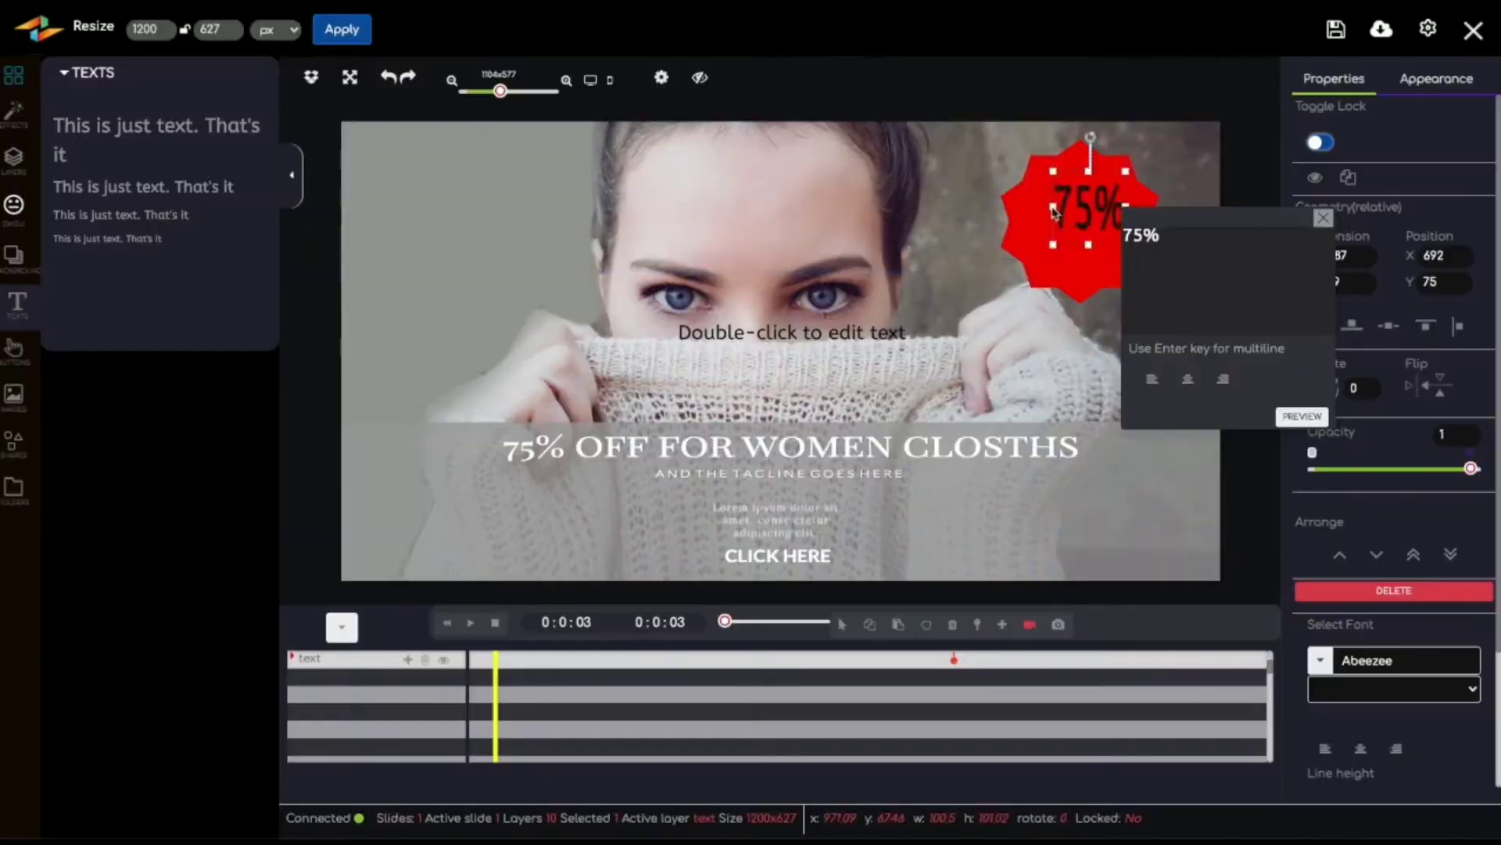
pyautogui.moveTo(1056, 215); pyautogui.dragTo(1059, 234)
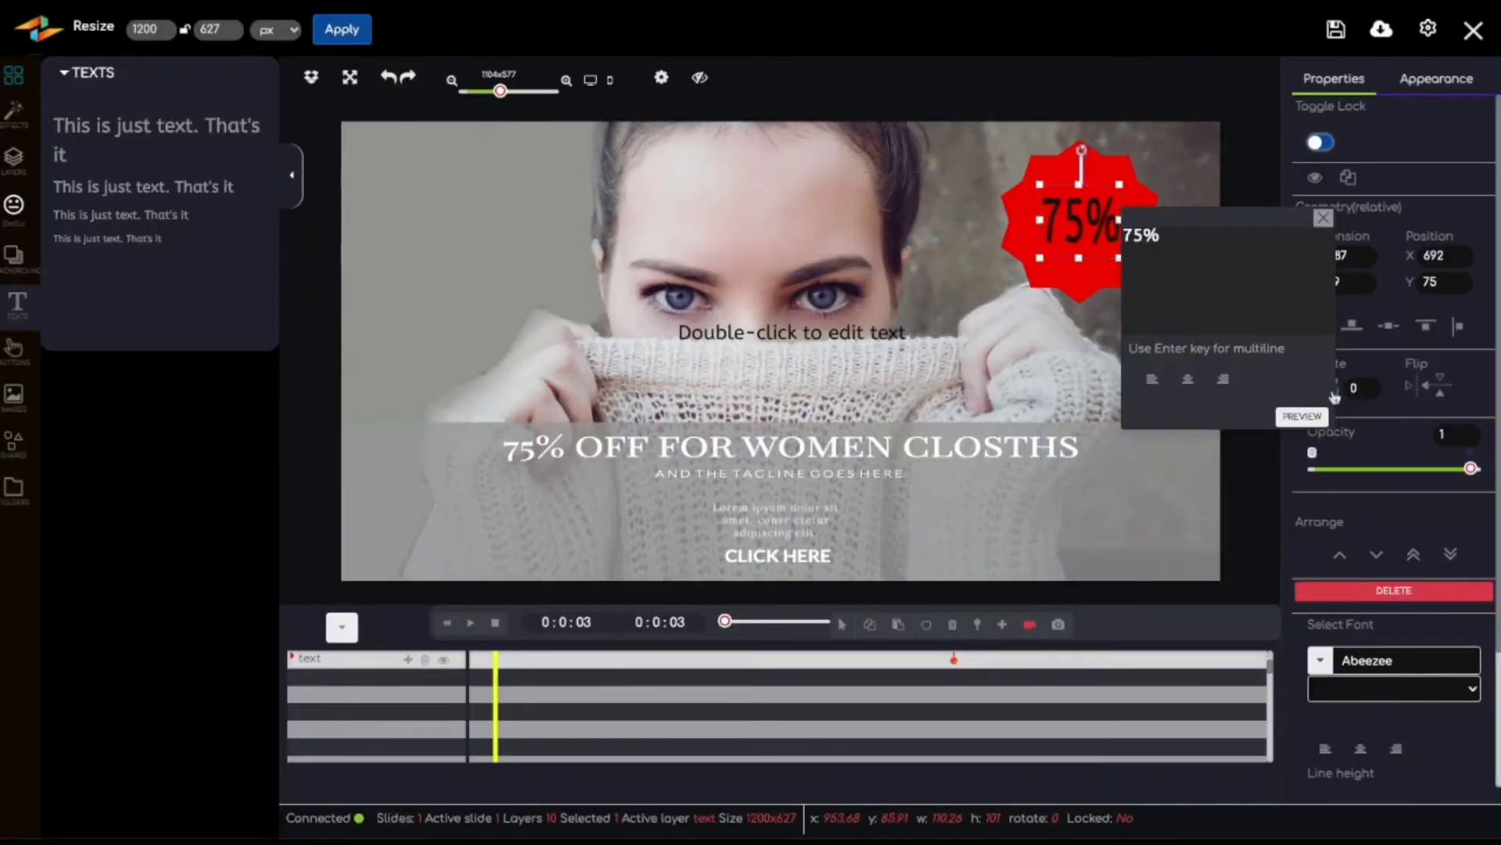
pyautogui.click(1323, 217)
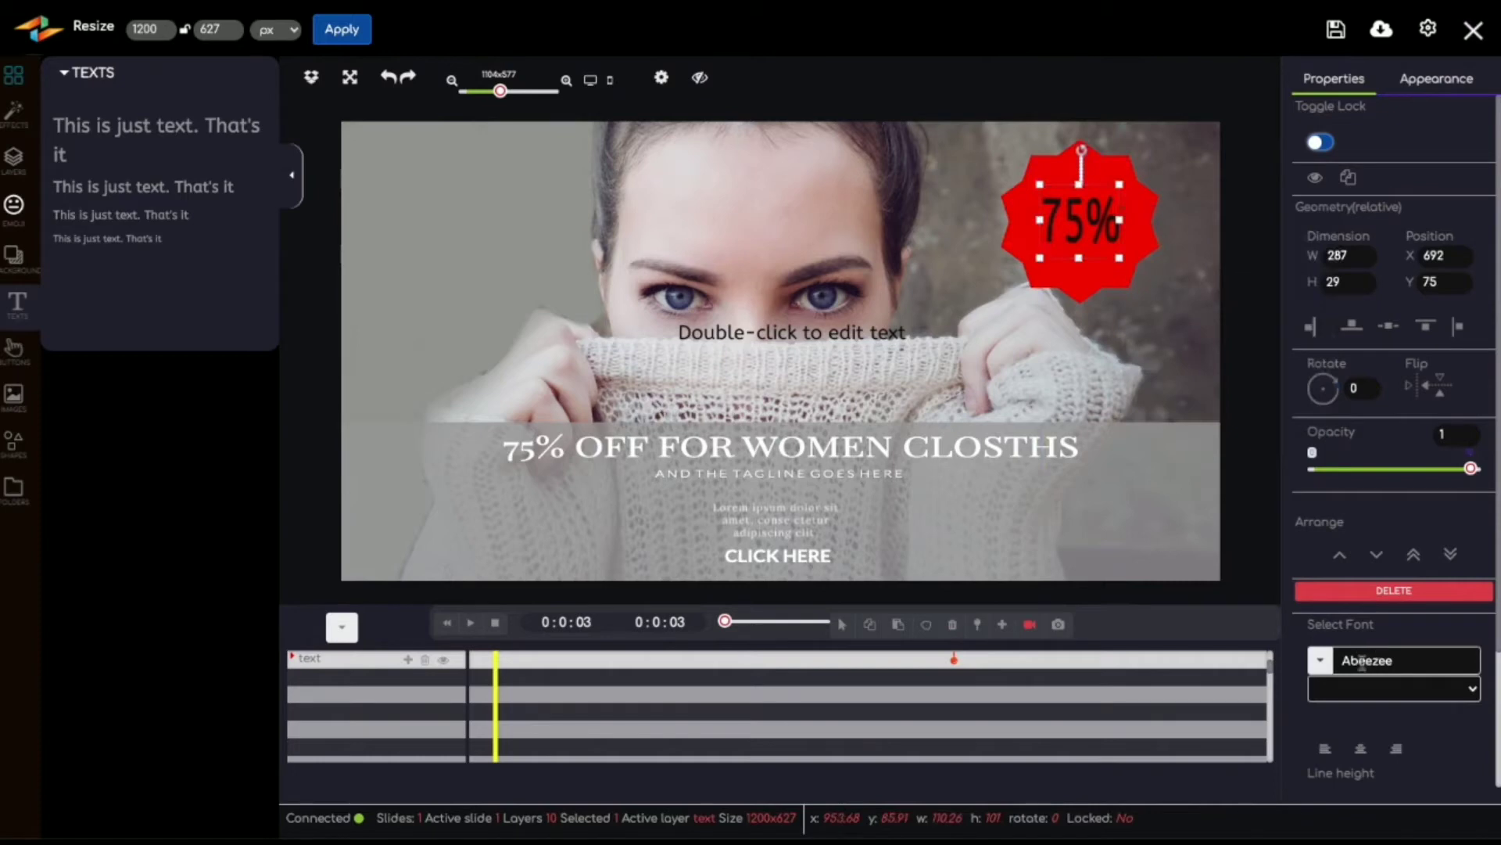
# Step: Set the font of the "75%" text to Montserrat with the Montserrat BoldItalic variation
pyautogui.click(1399, 660)
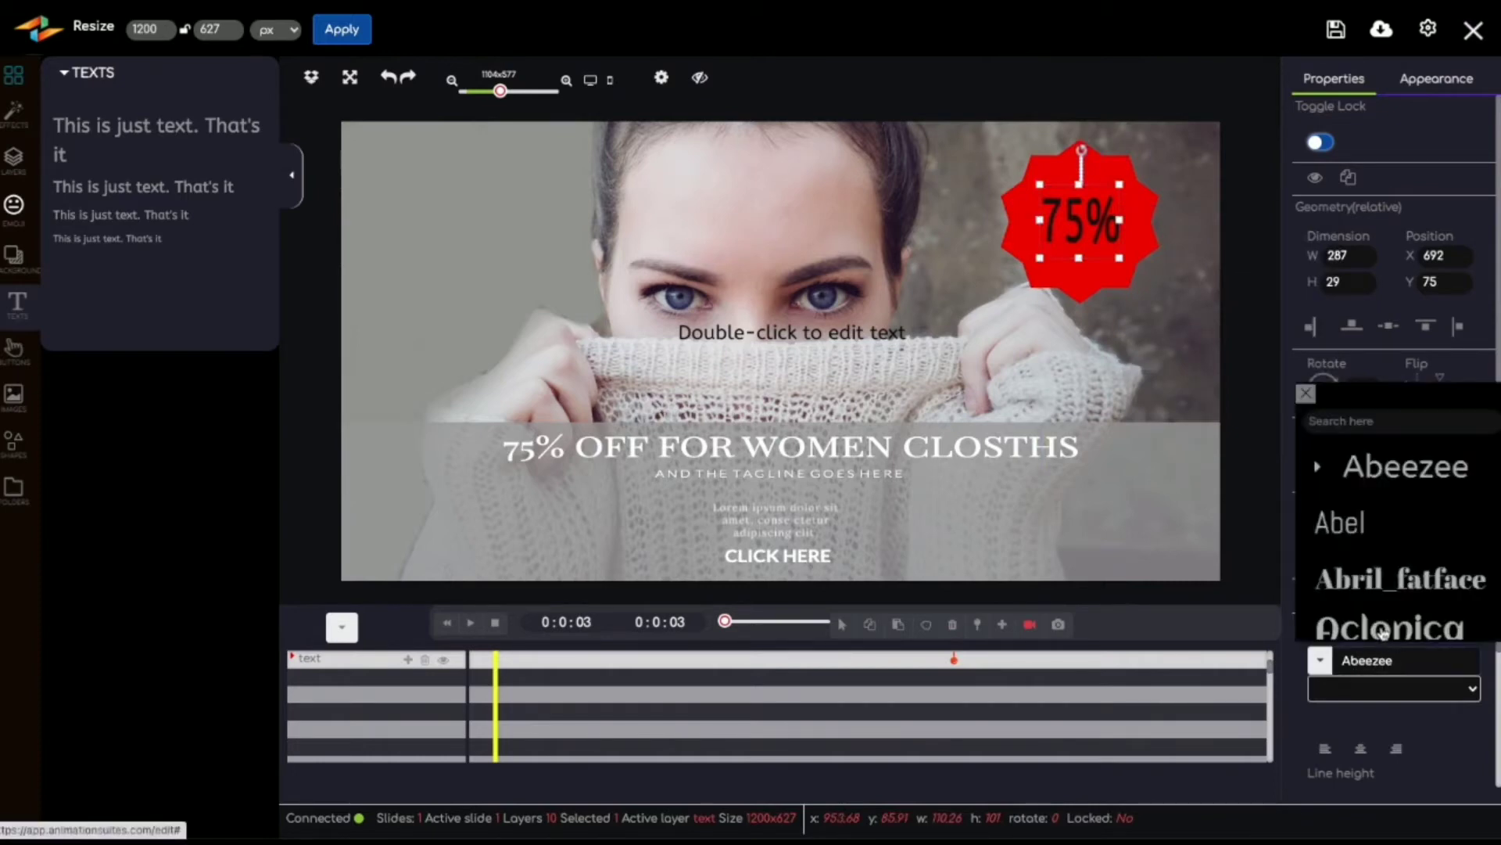
pyautogui.scroll(-10, 1379, 631)
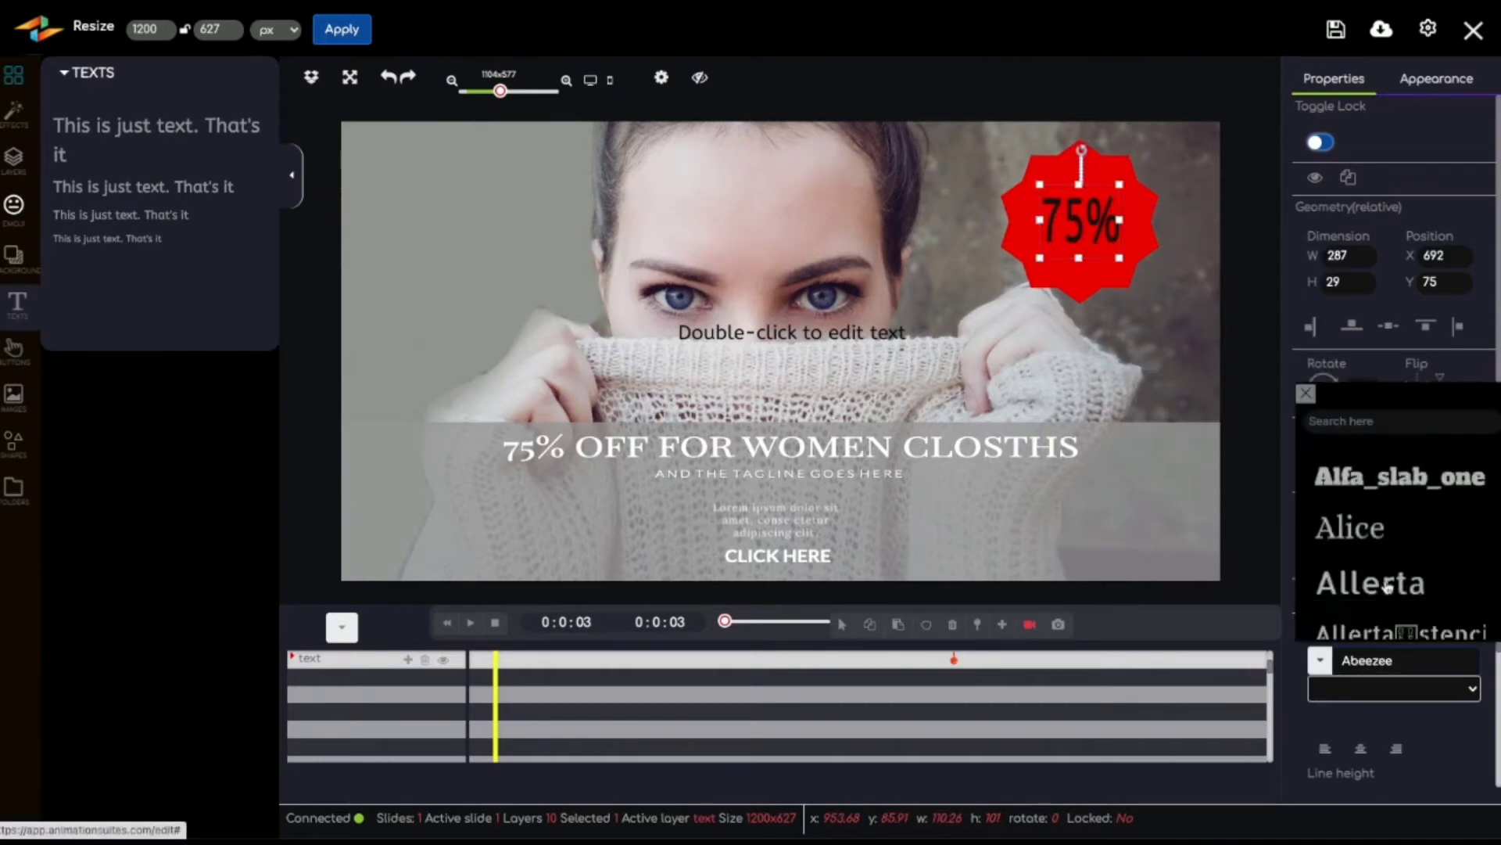
pyautogui.scroll(-3, 1388, 586)
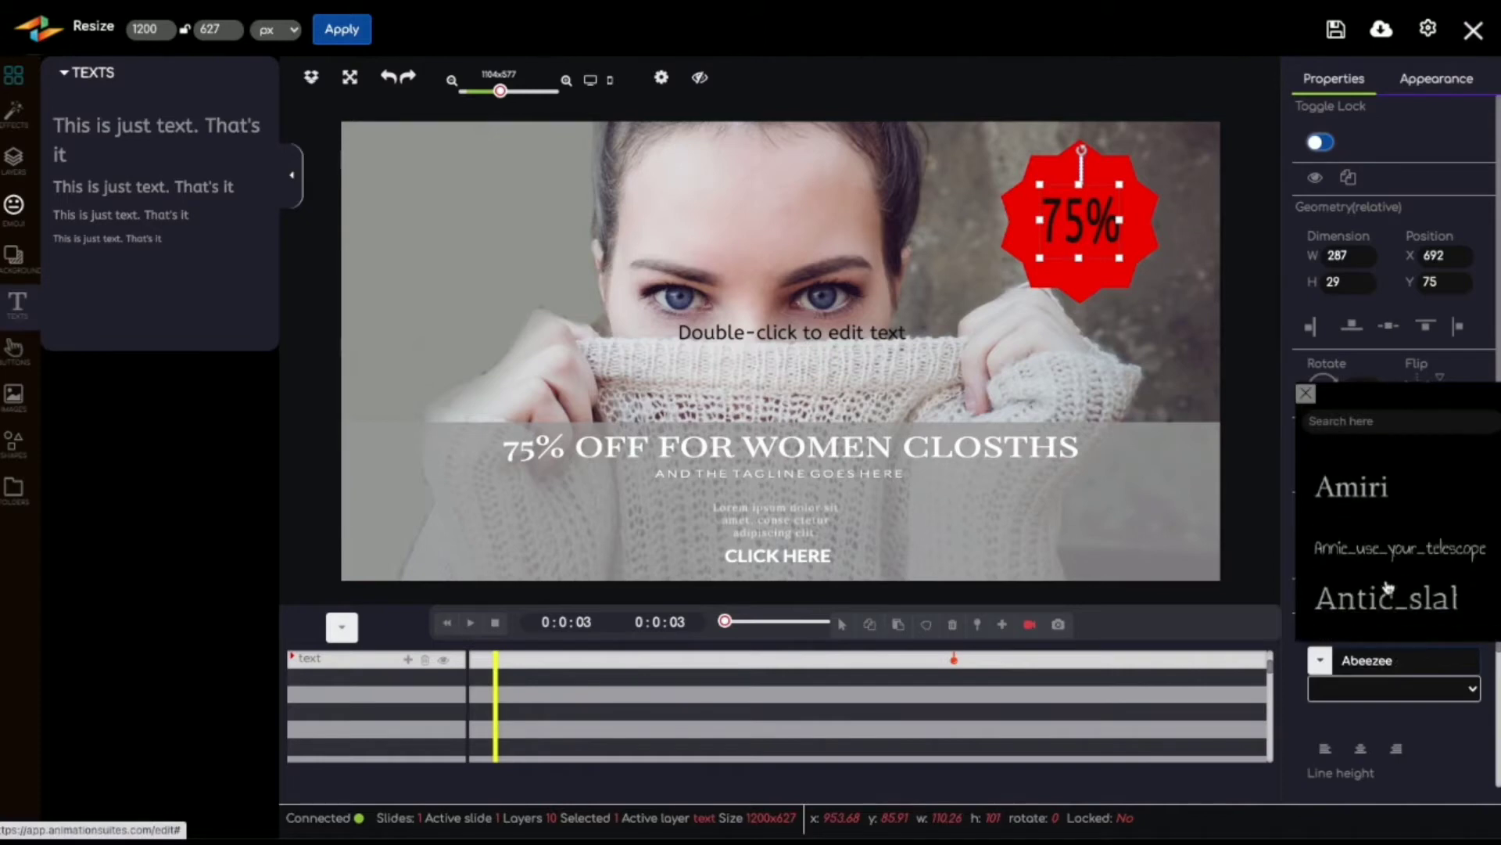
pyautogui.scroll(-5, 1388, 587)
pyautogui.click(1351, 427)
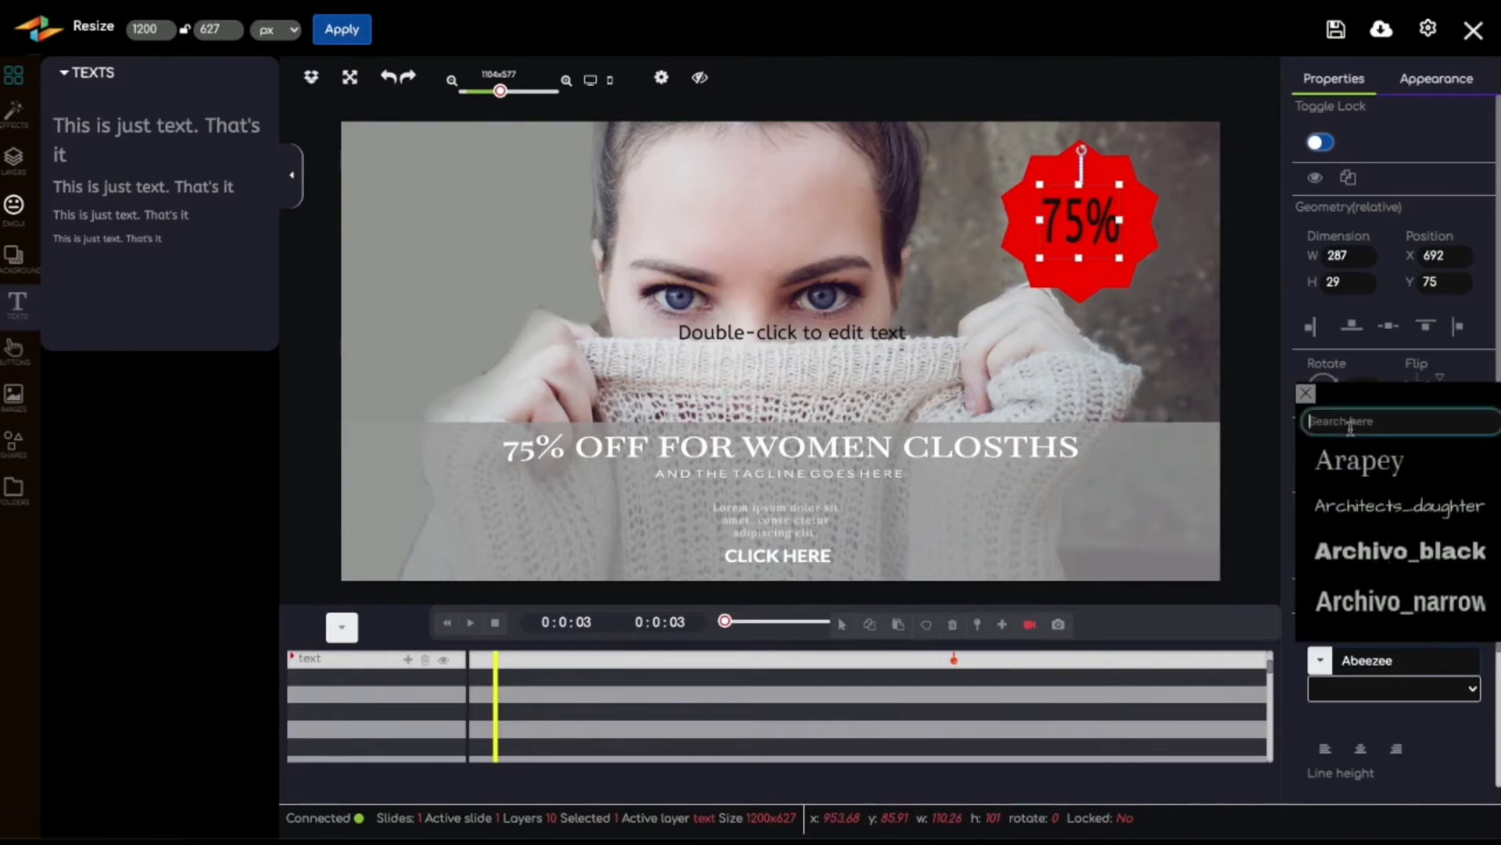
pyautogui.write('MONTS')
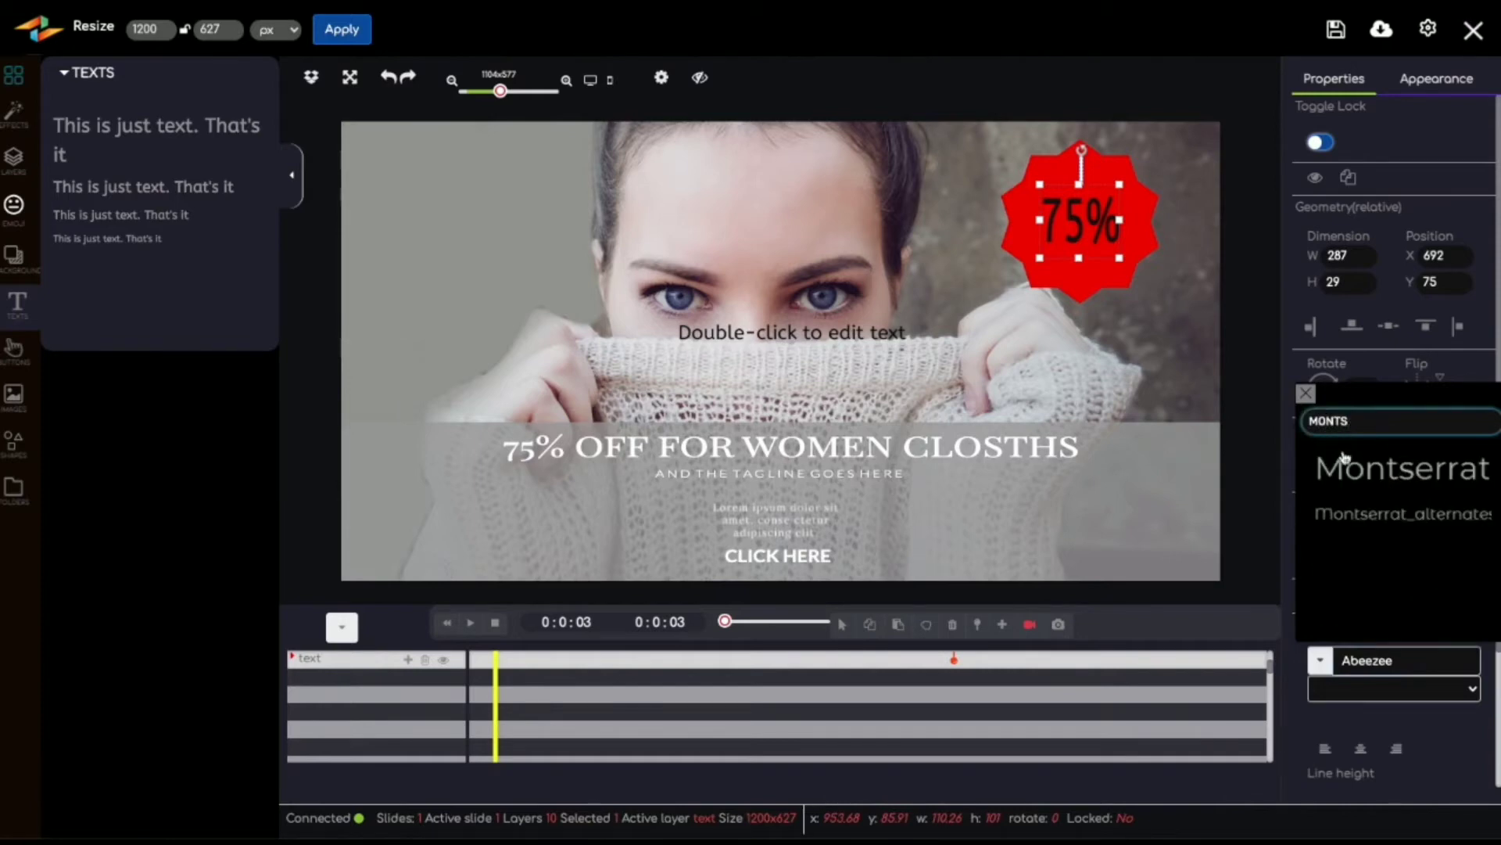
pyautogui.click(1345, 463)
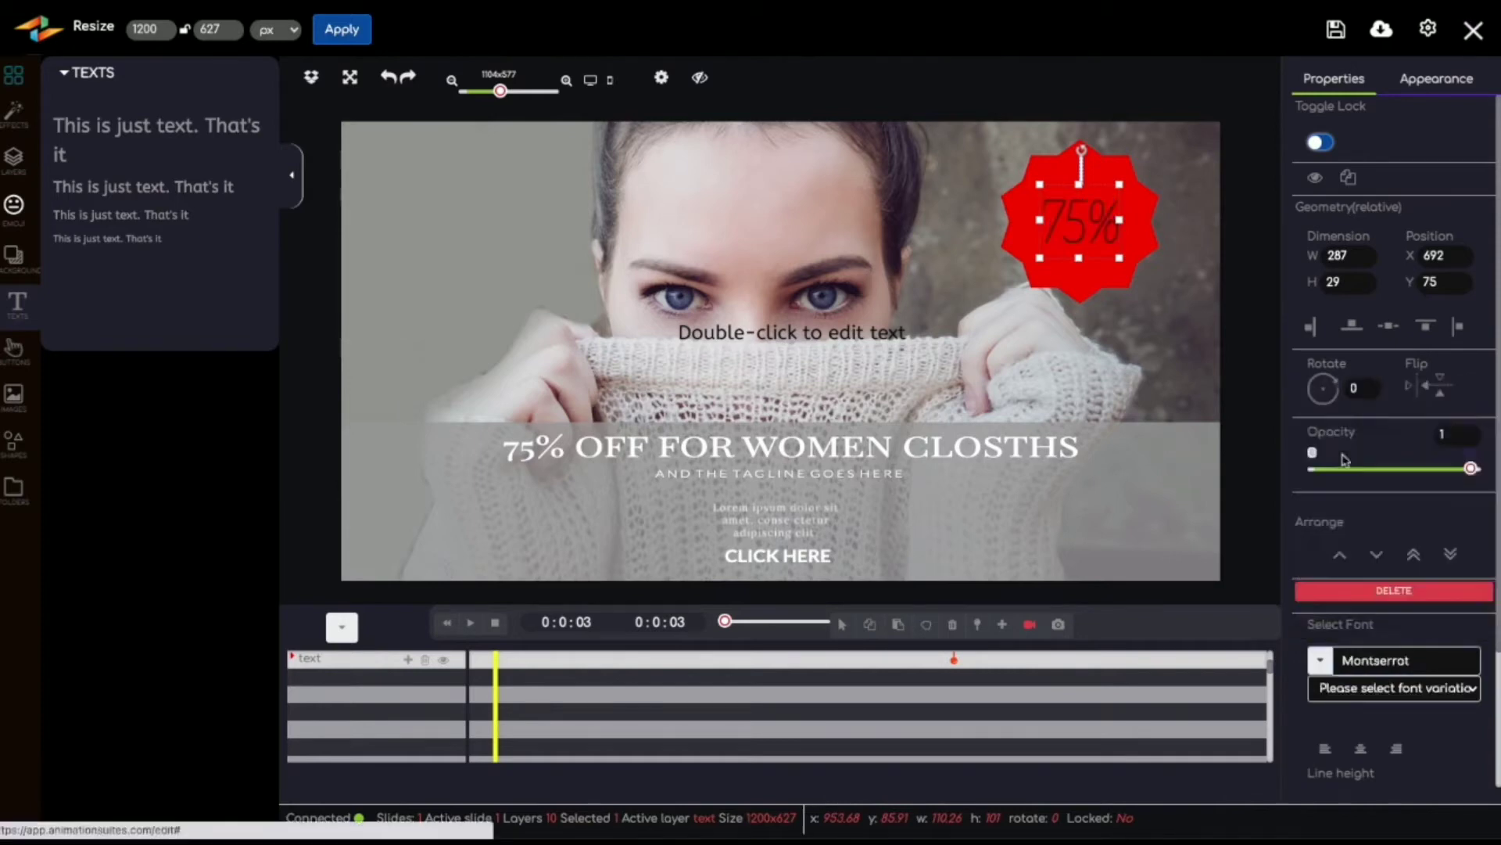
pyautogui.click(1393, 689)
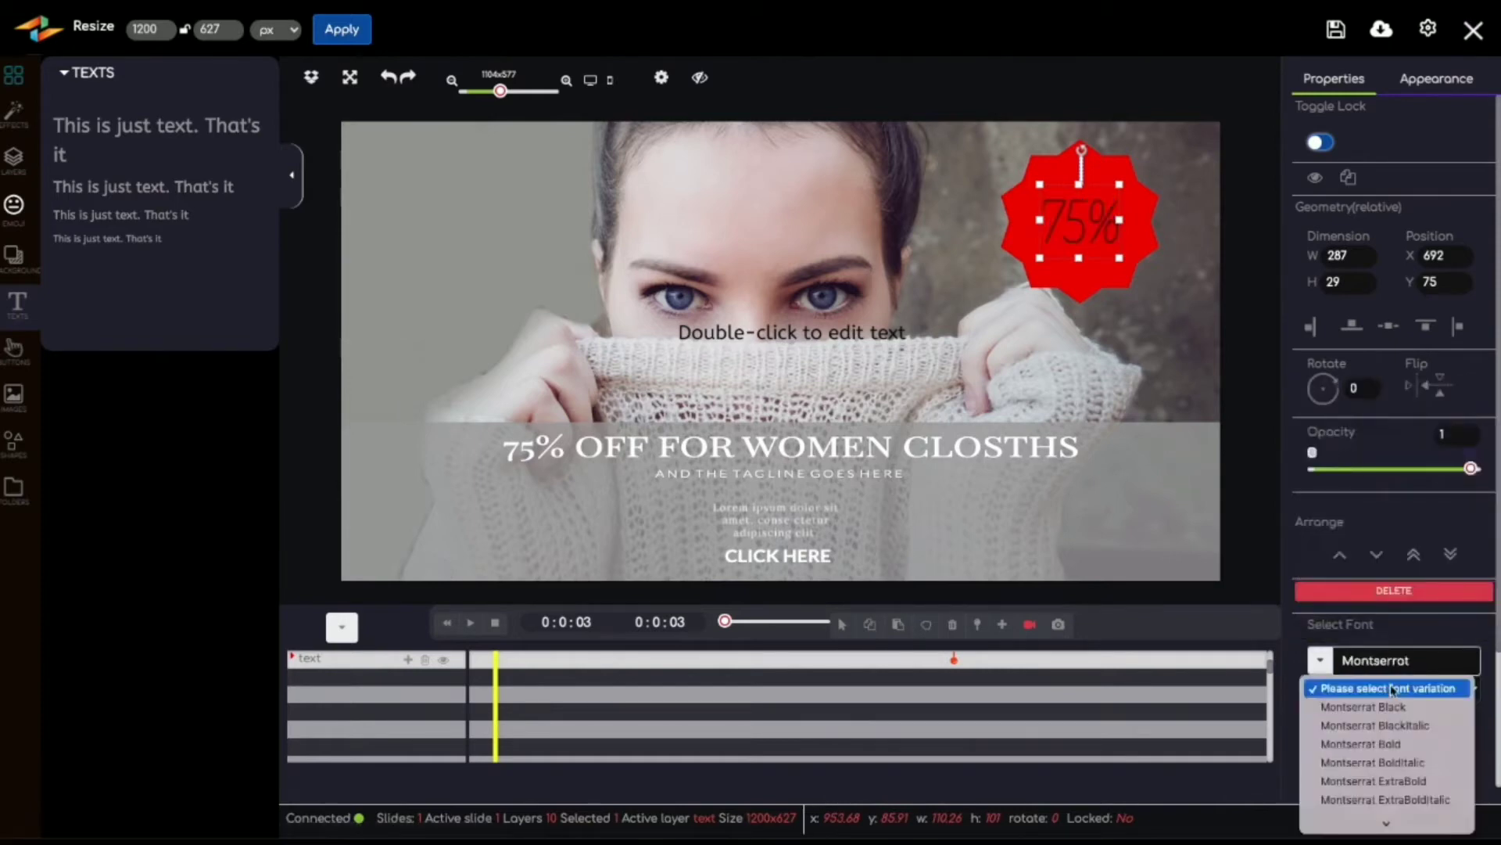
pyautogui.click(1391, 764)
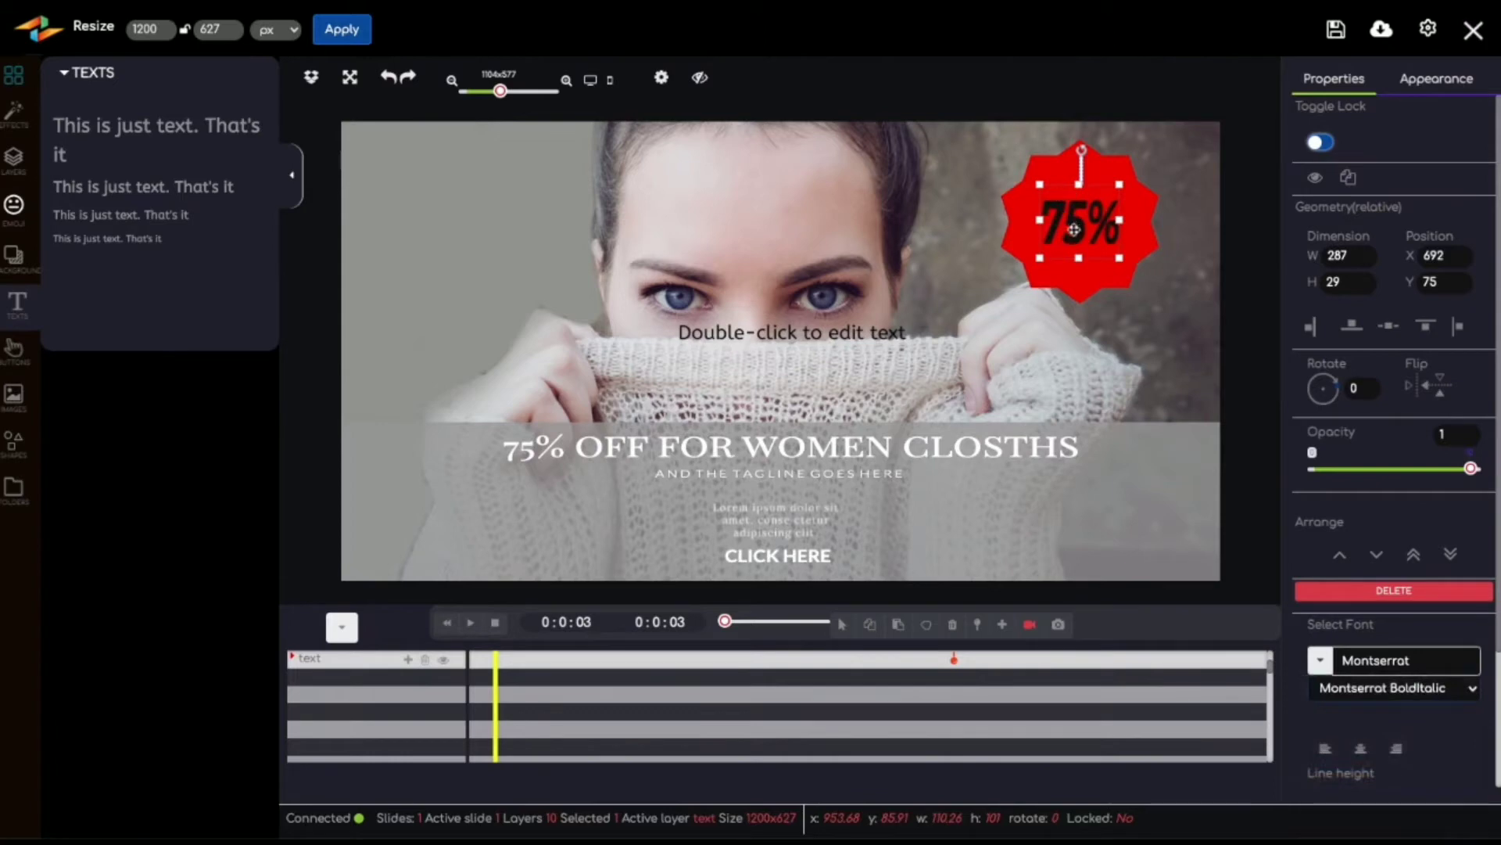
# Step: Change the "75%" text's background fill to solid near-white, #fcfcfc, and nudge the text into the starburst's center
pyautogui.click(1424, 82)
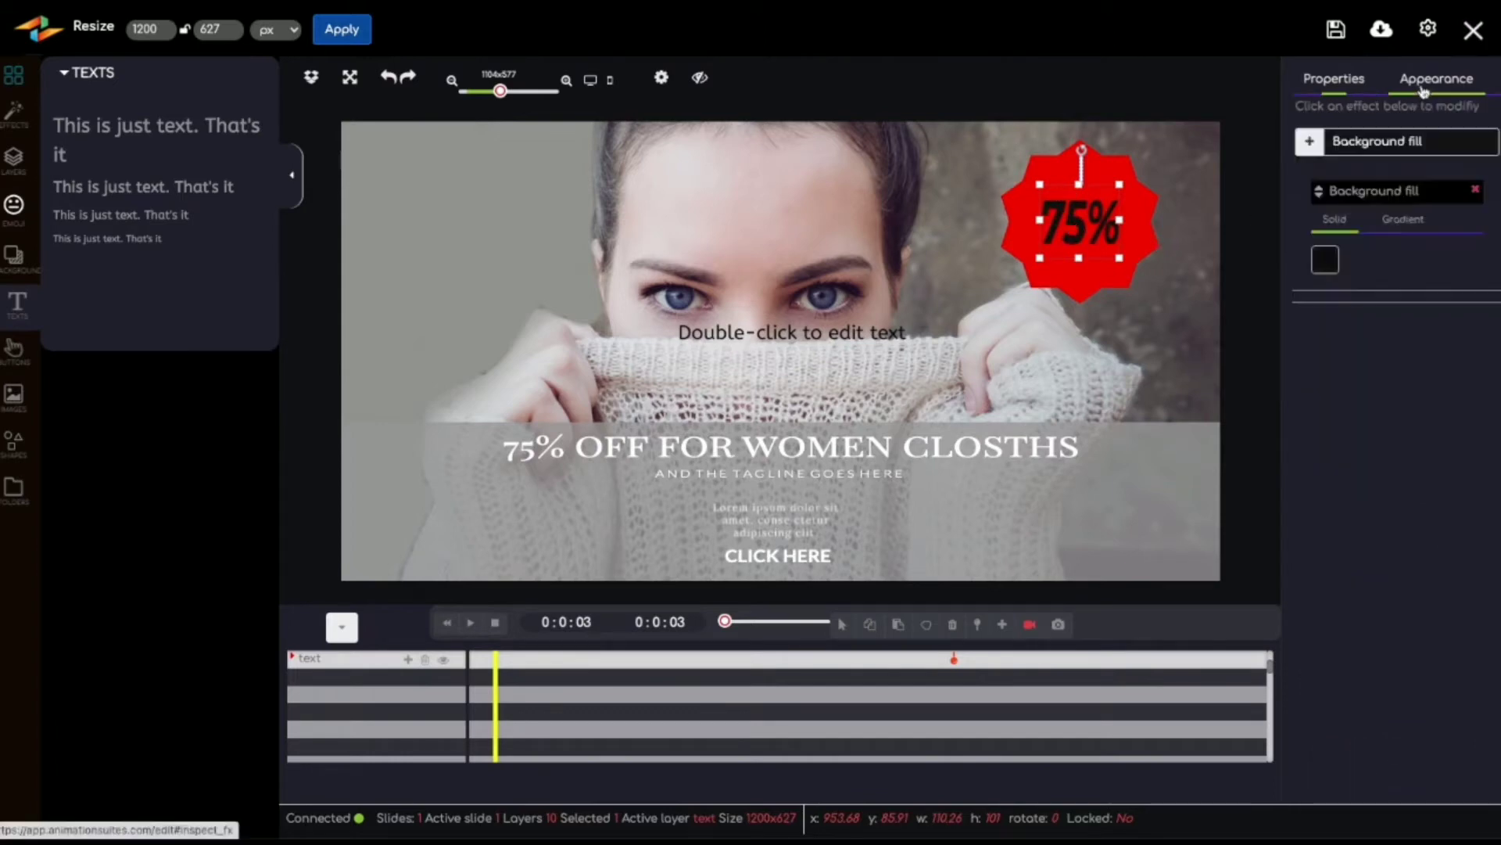
pyautogui.click(1324, 259)
pyautogui.click(1325, 313)
pyautogui.click(1322, 307)
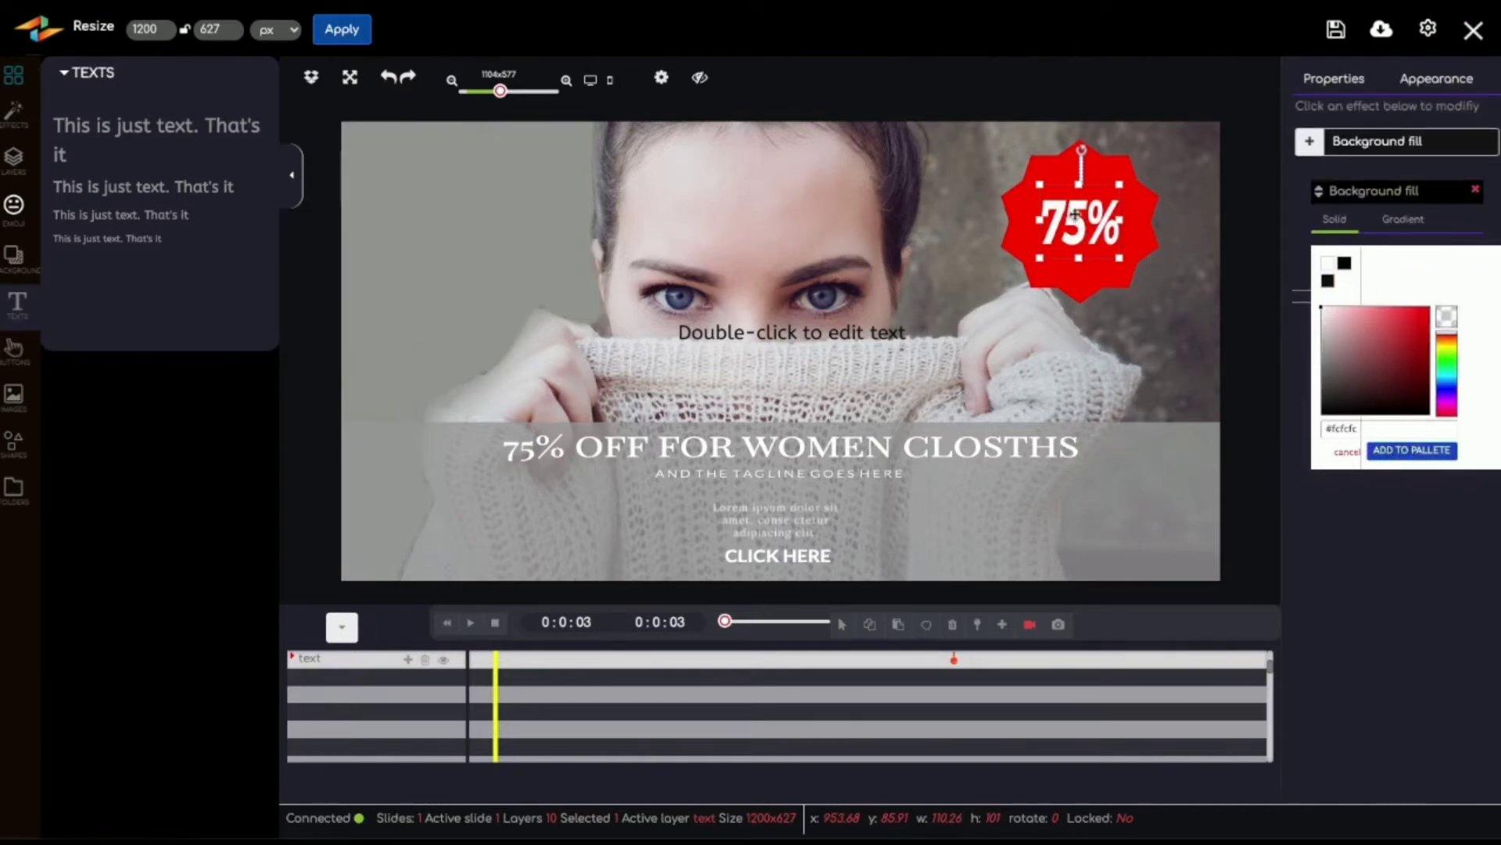
pyautogui.moveTo(1071, 206); pyautogui.dragTo(1076, 212)
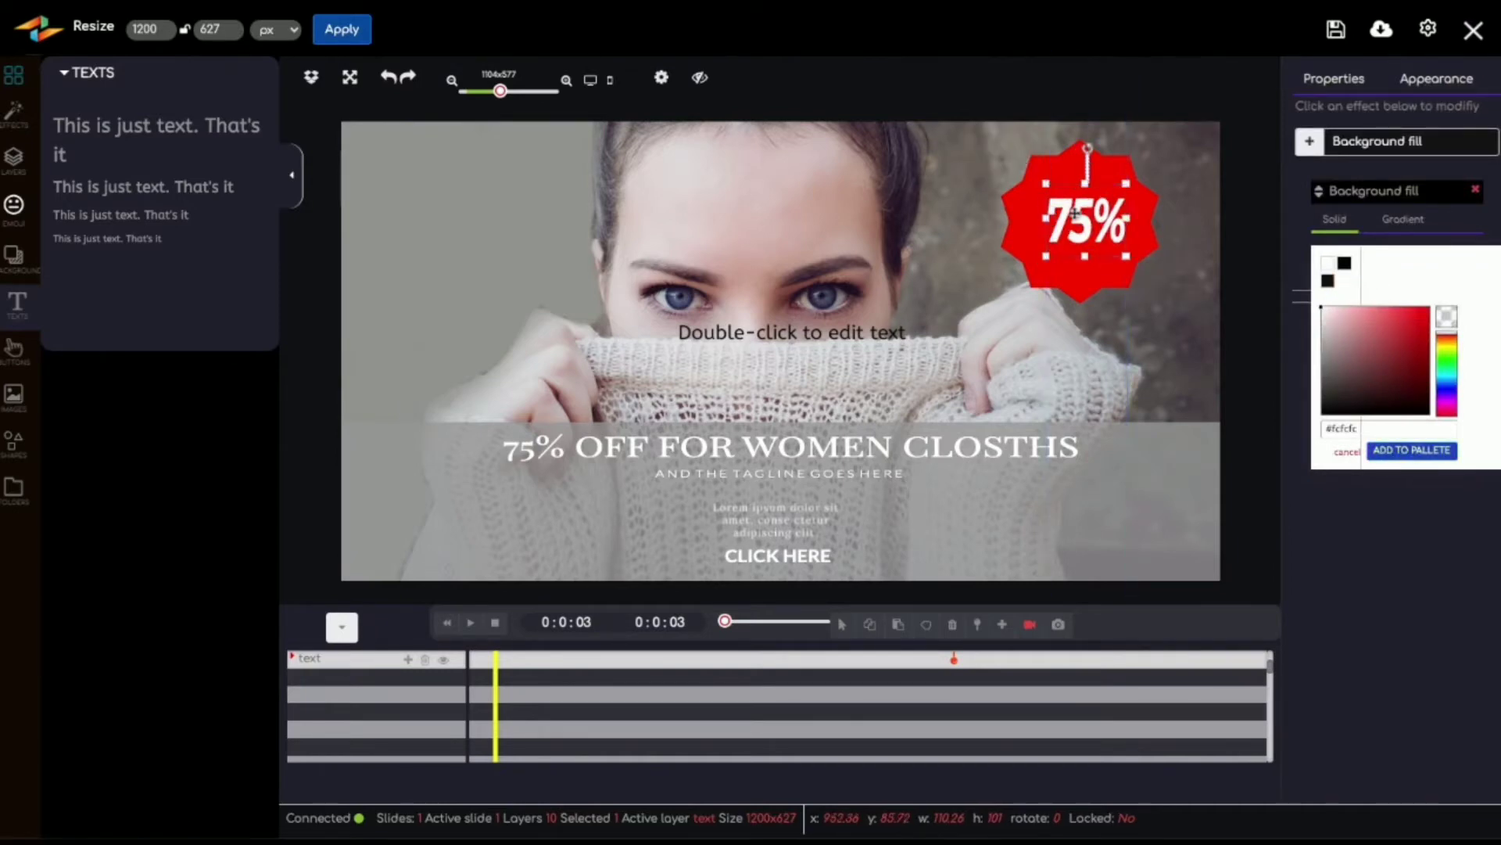
# Step: Delete the unused placeholder text in the middle of the banner
pyautogui.click(813, 336)
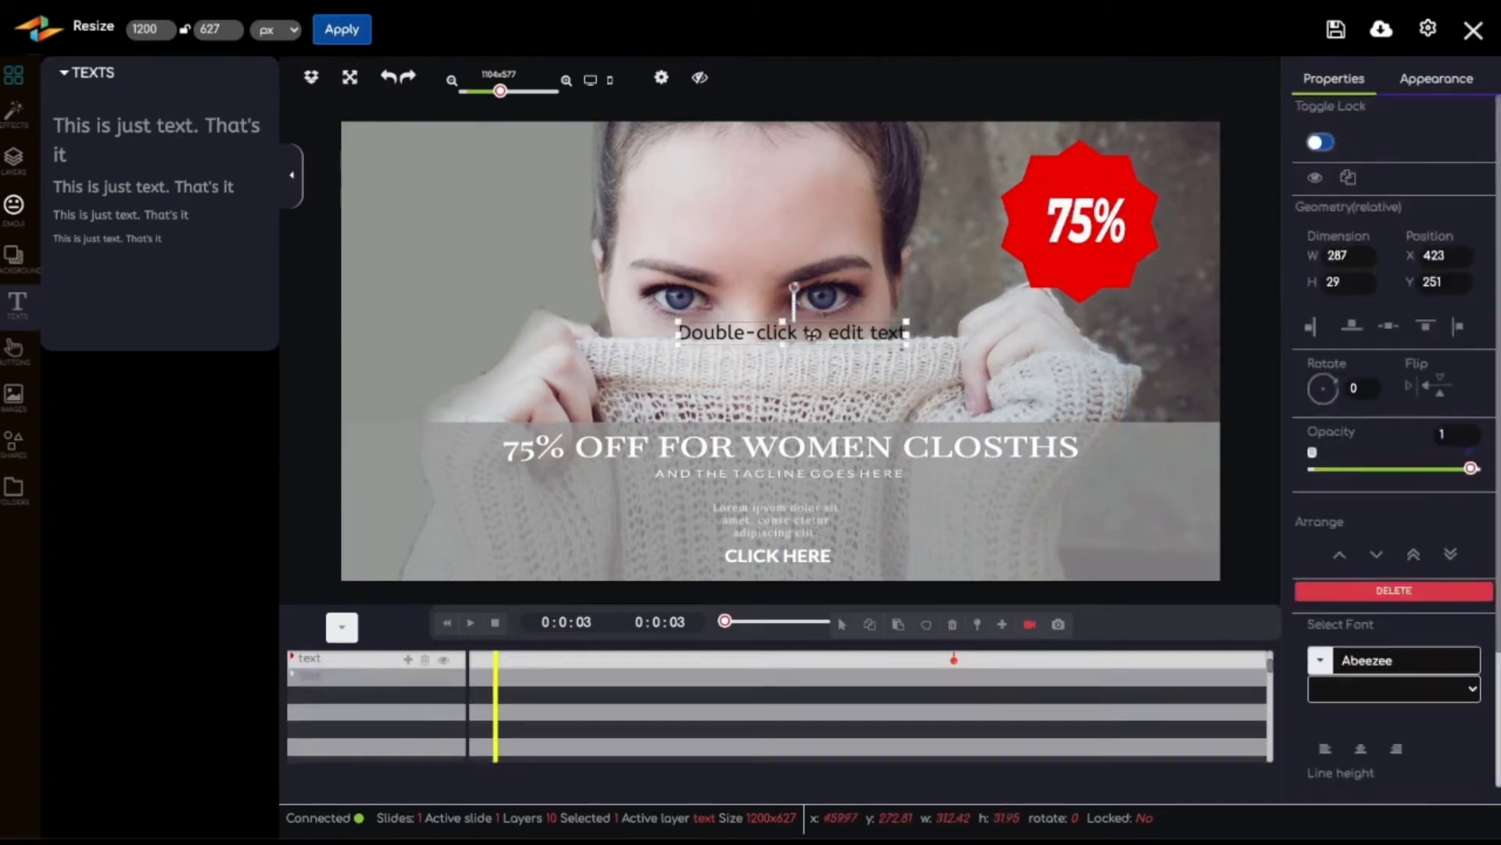
pyautogui.press('Delete')
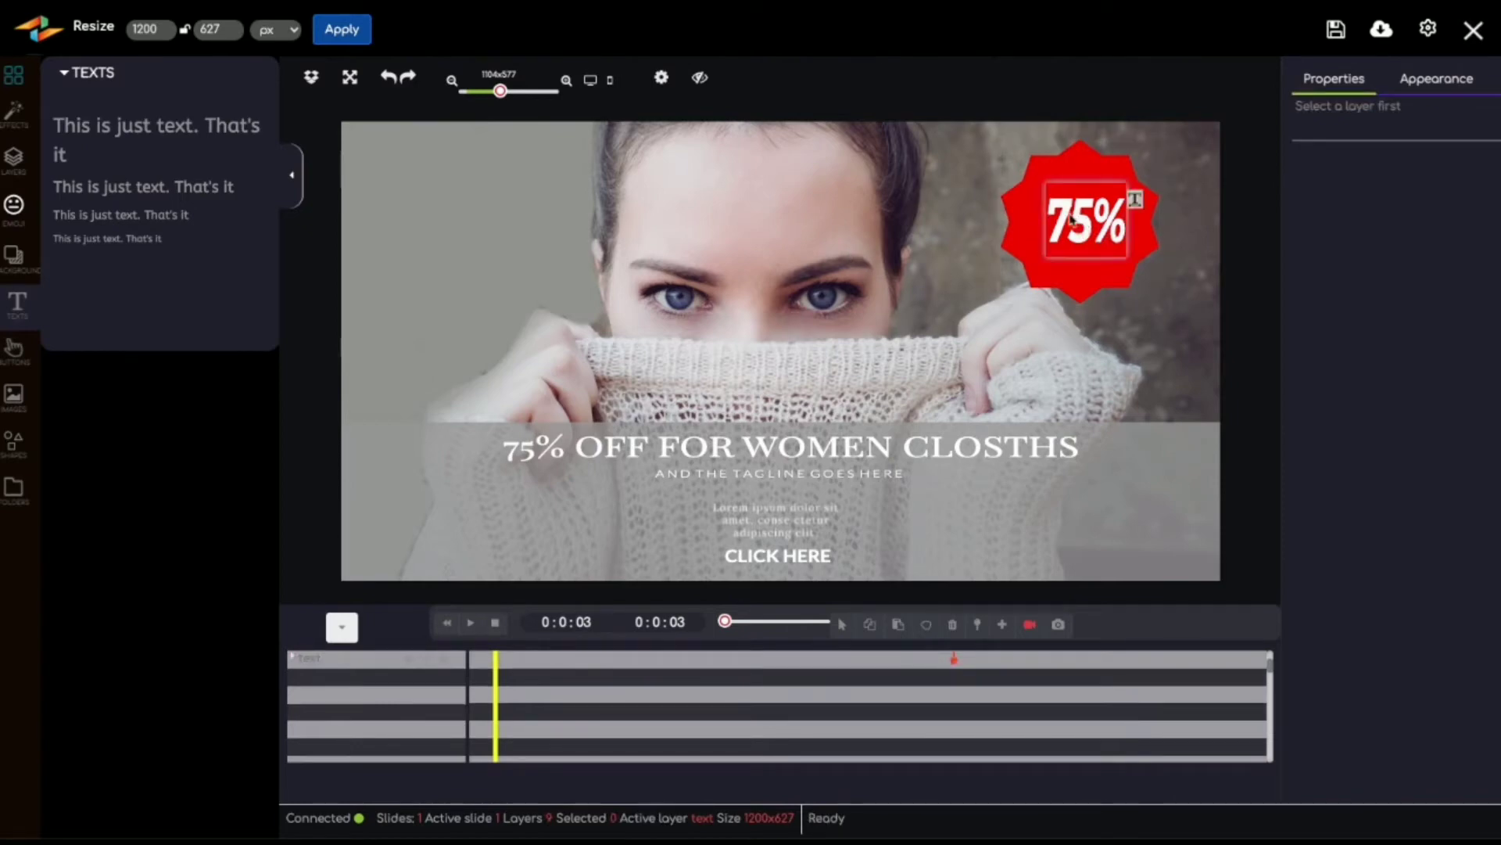
# Step: Browse the animation effects available for the headline layer, from transitions to lettering
pyautogui.click(1067, 180)
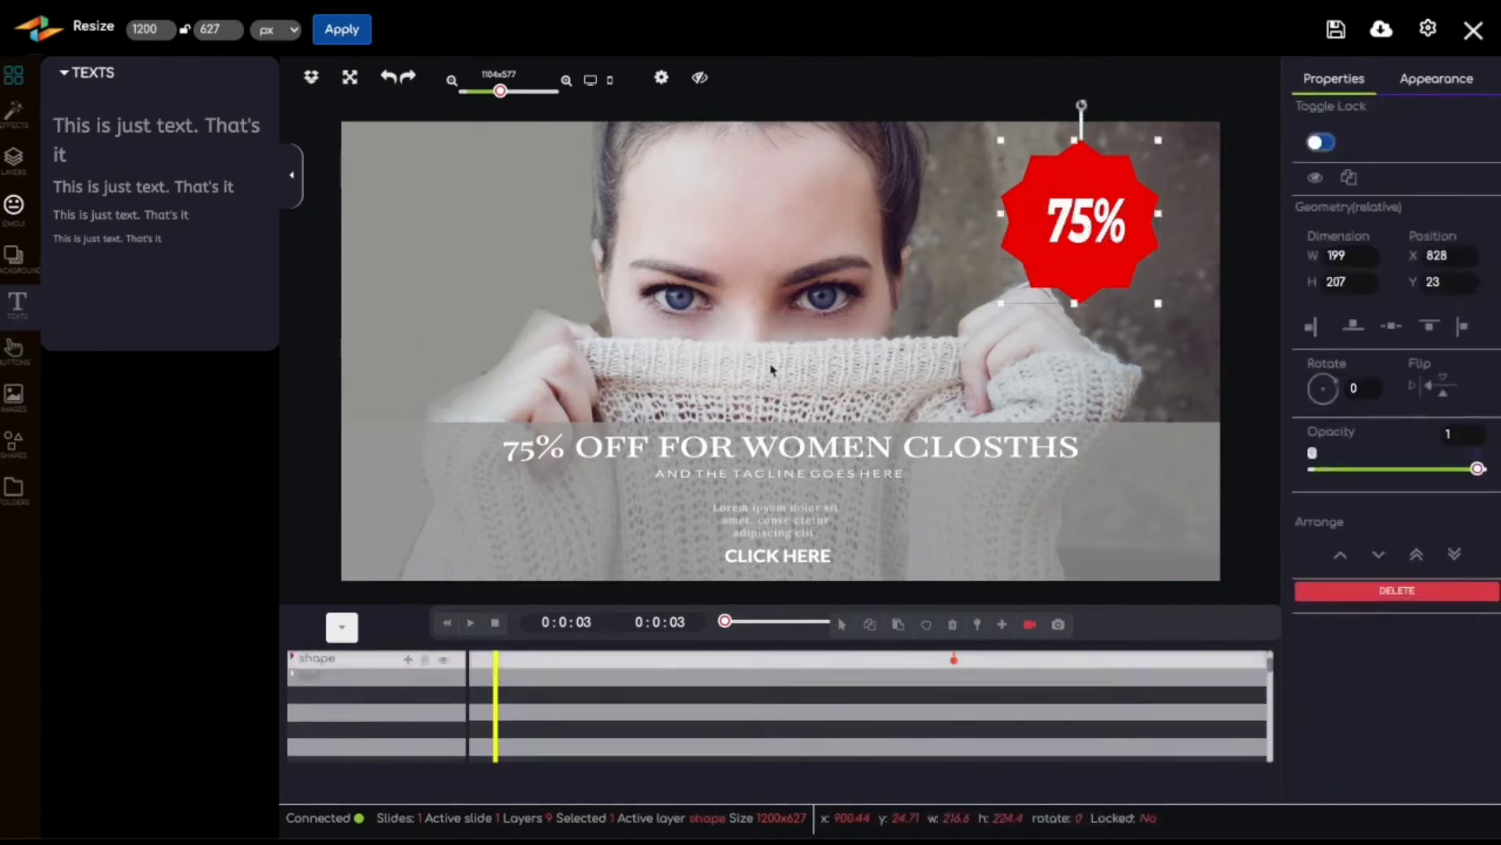
pyautogui.click(698, 486)
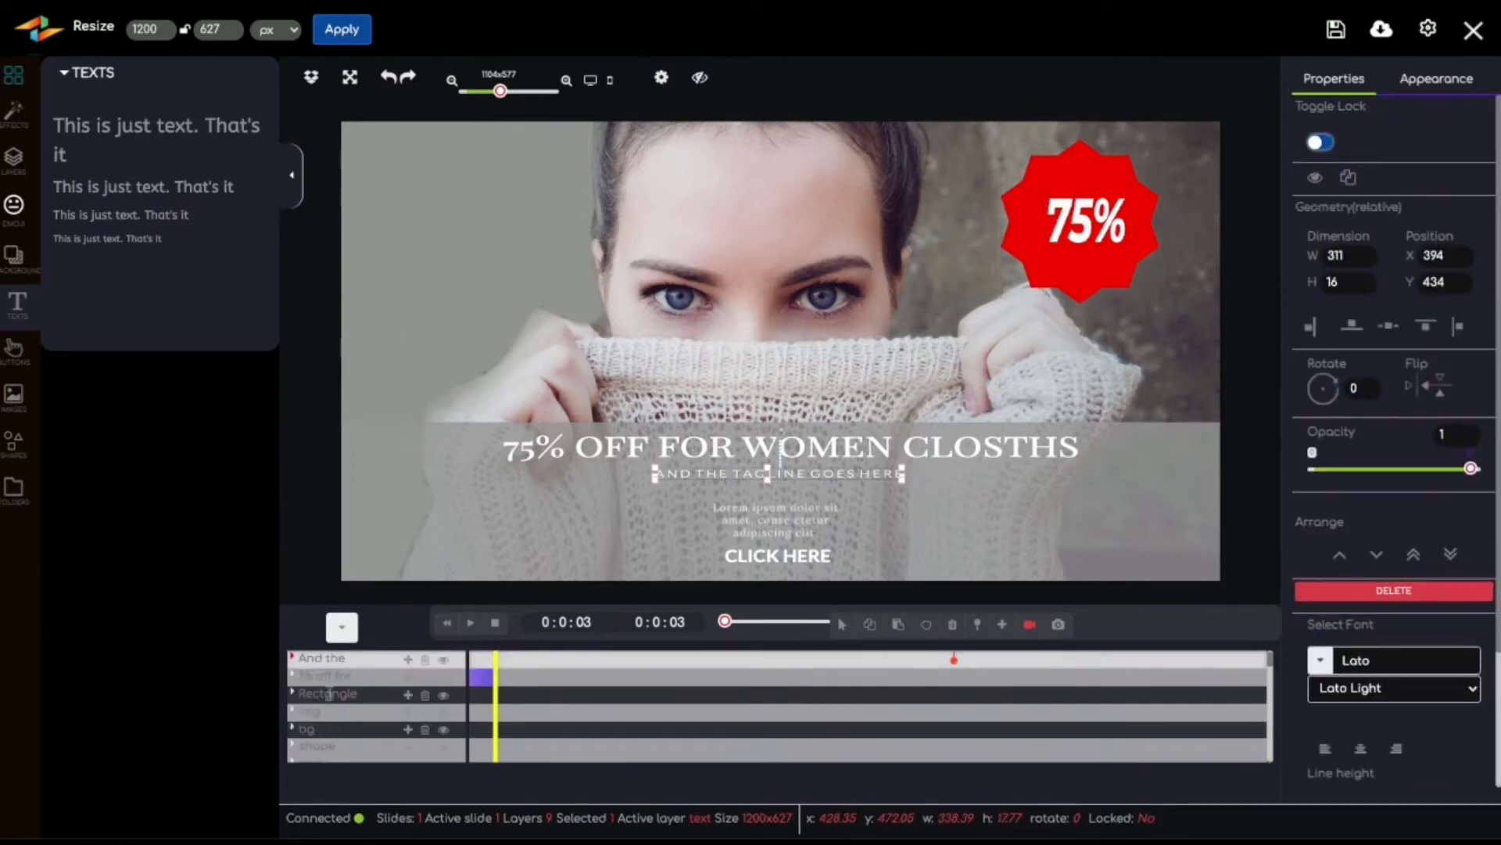
pyautogui.click(407, 674)
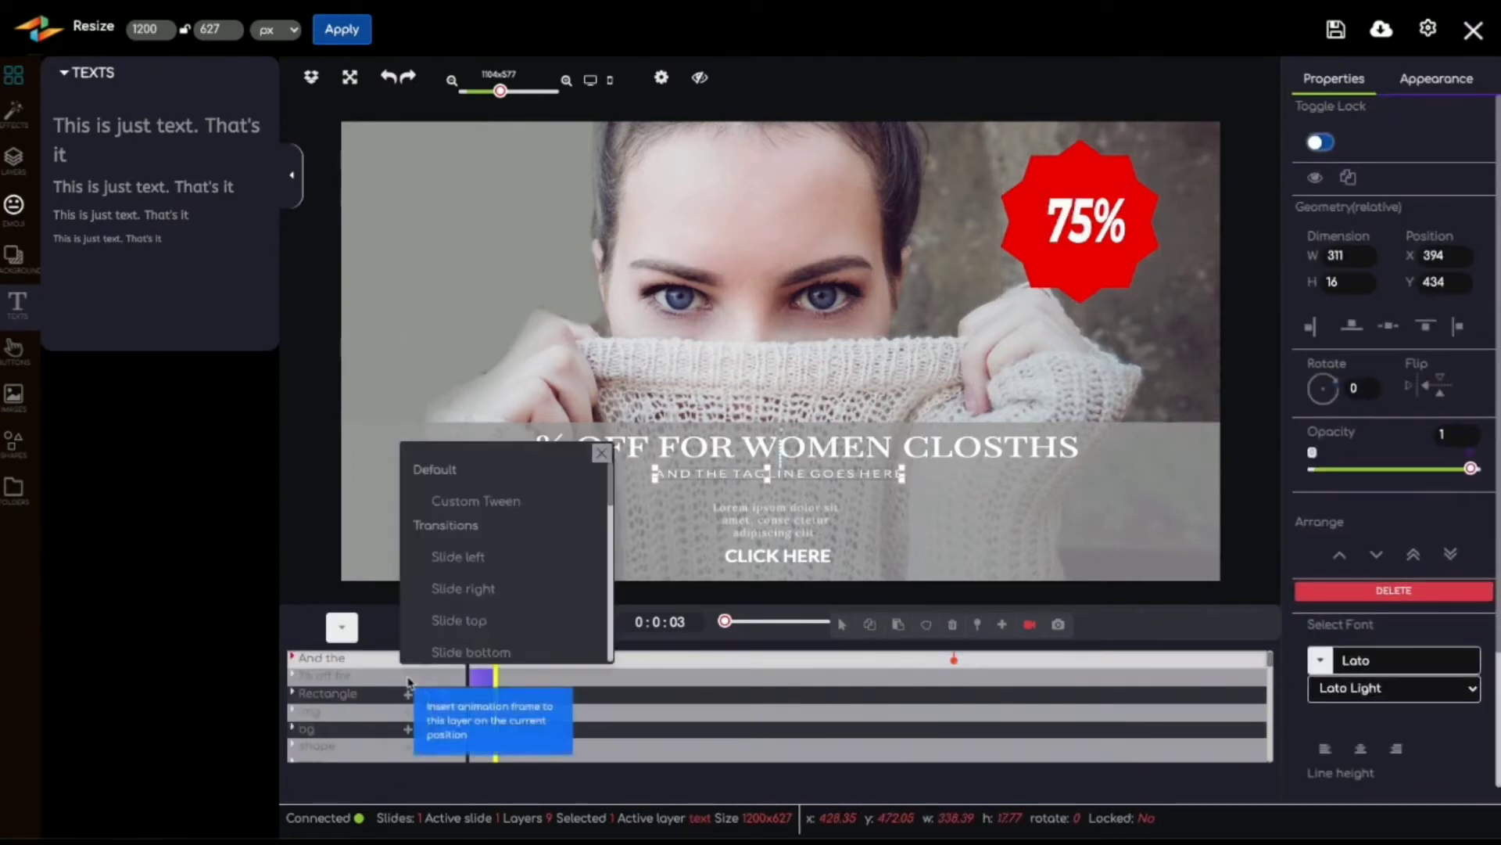
pyautogui.scroll(-5, 477, 526)
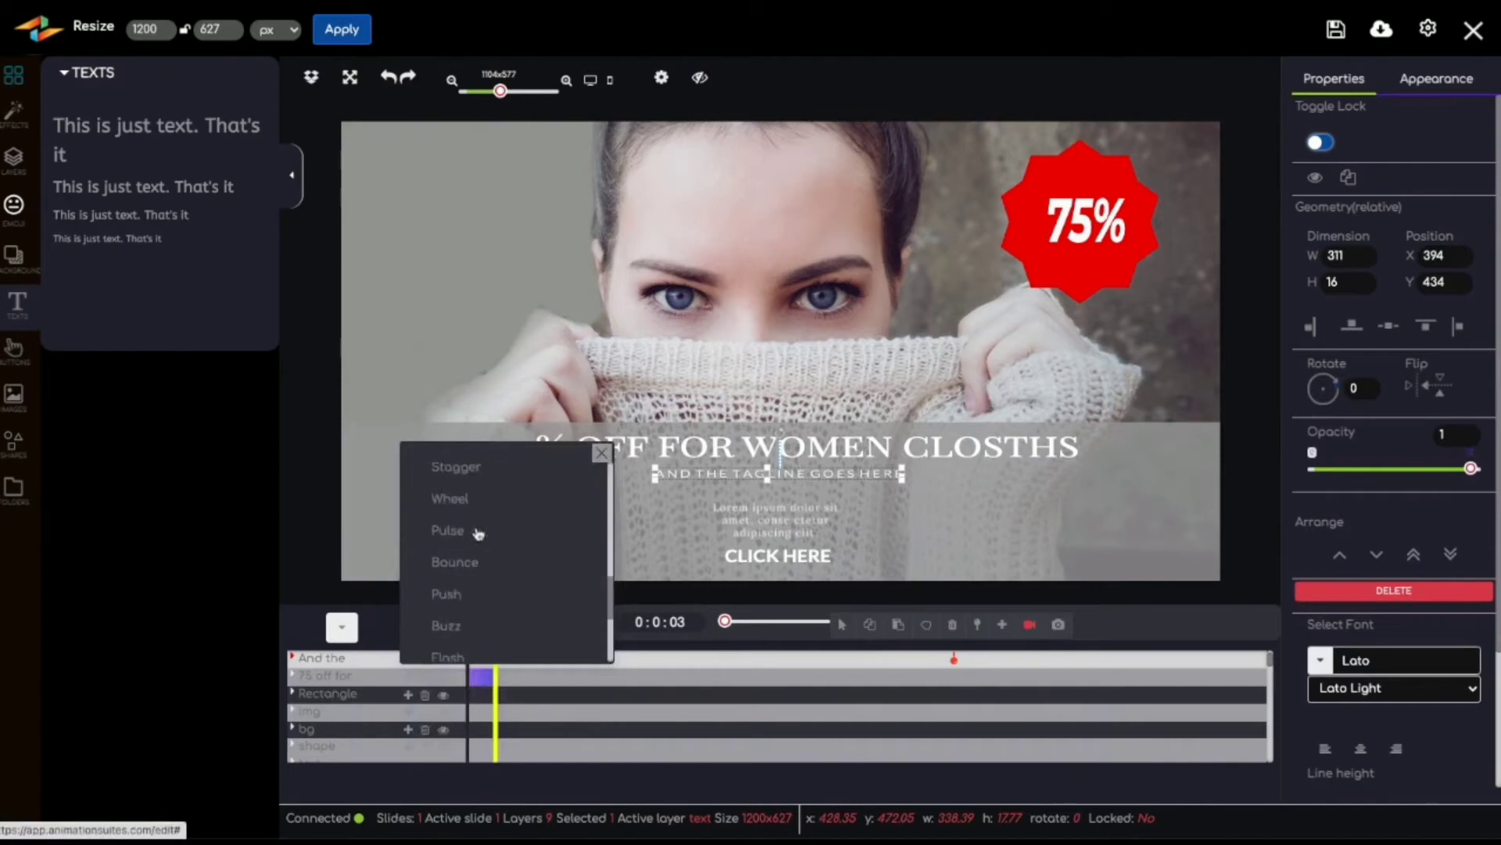
pyautogui.scroll(-4, 480, 534)
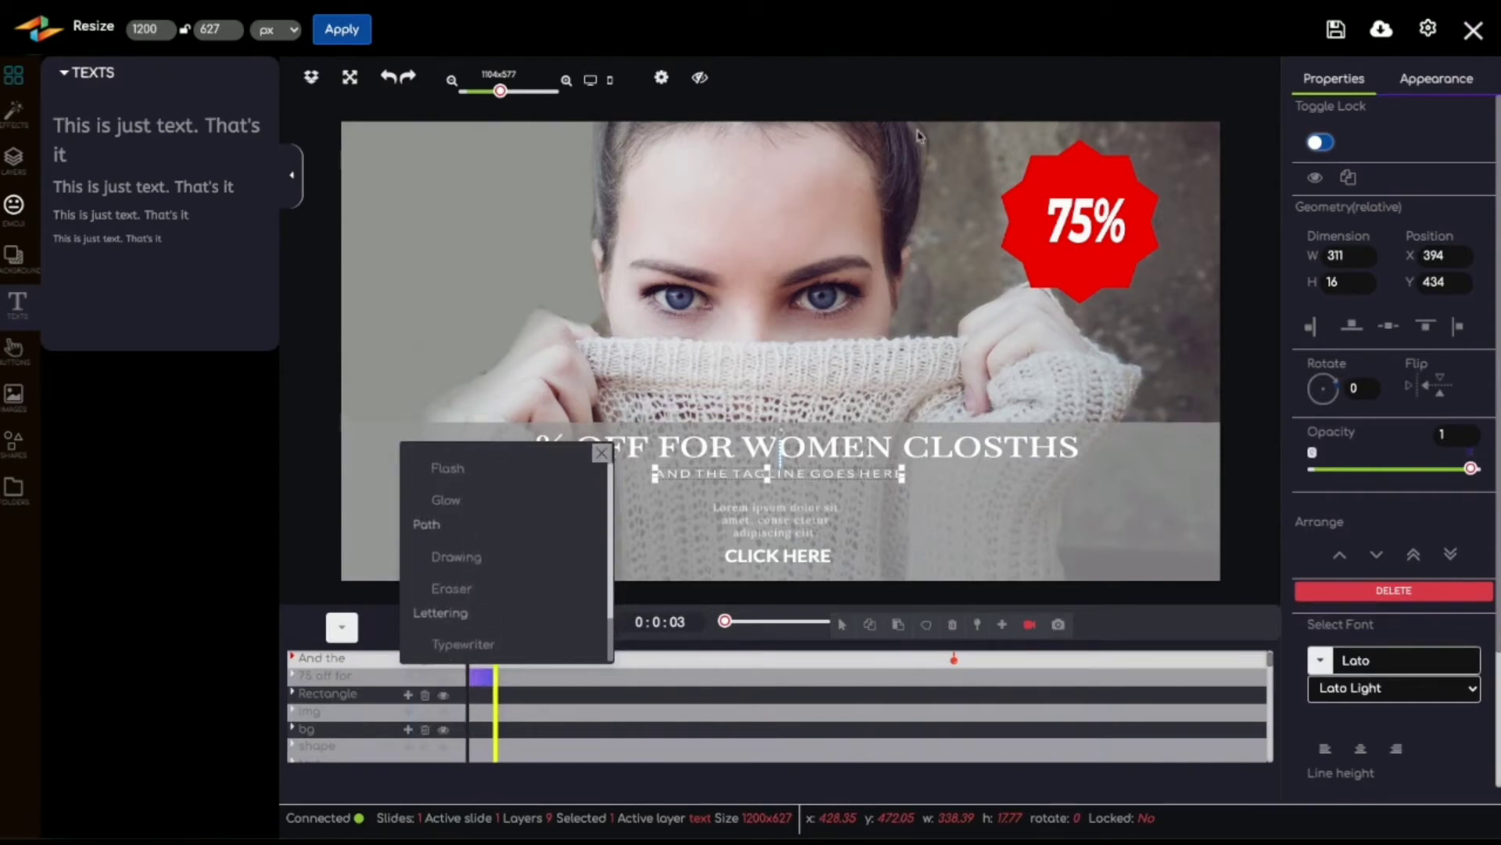
pyautogui.click(933, 110)
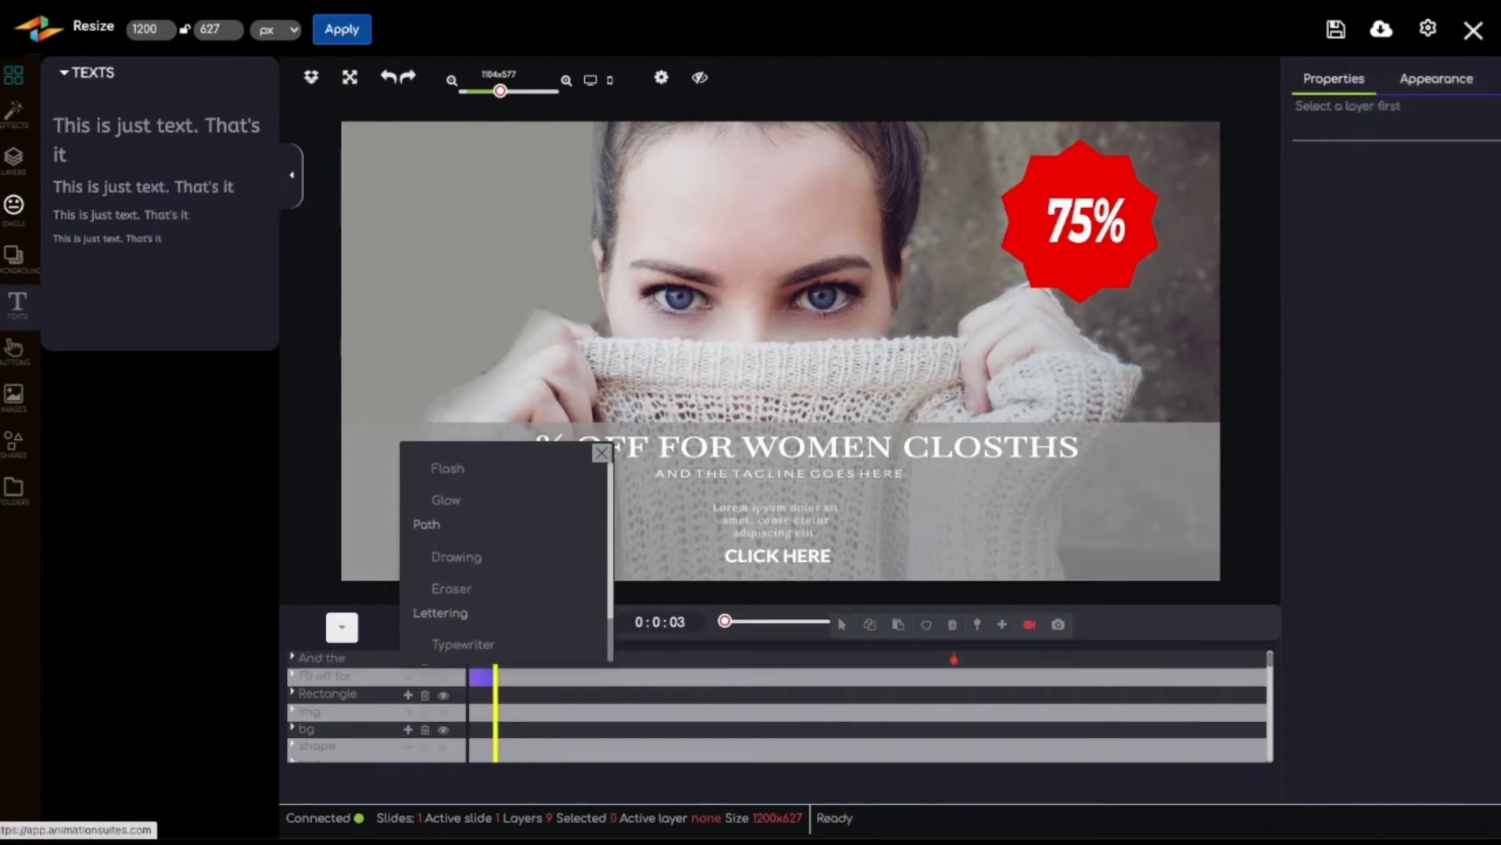
# Step: Leave the current banner project without saving its changes
pyautogui.click(39, 29)
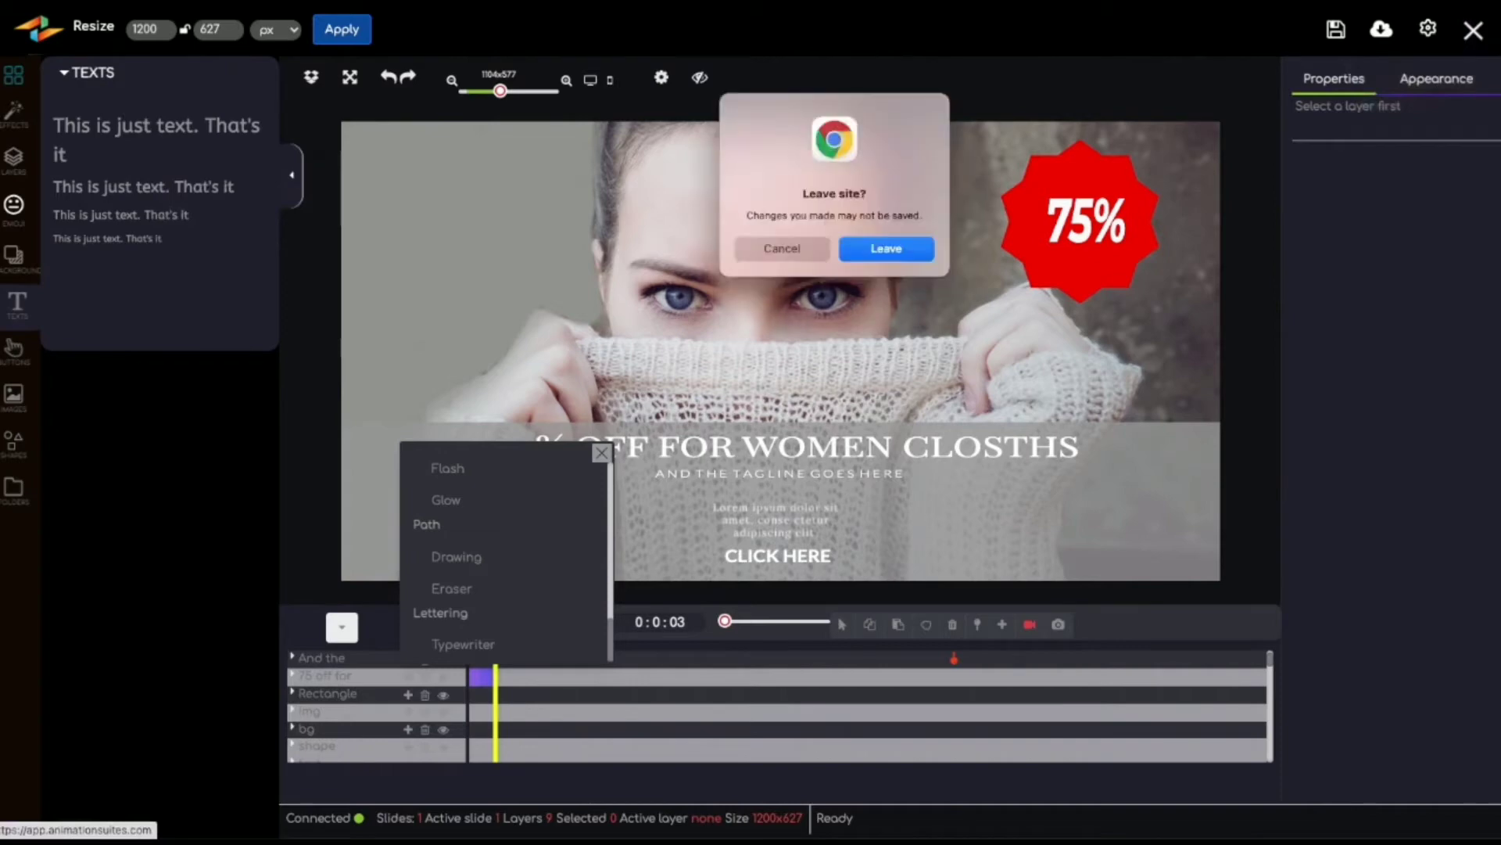
pyautogui.click(885, 250)
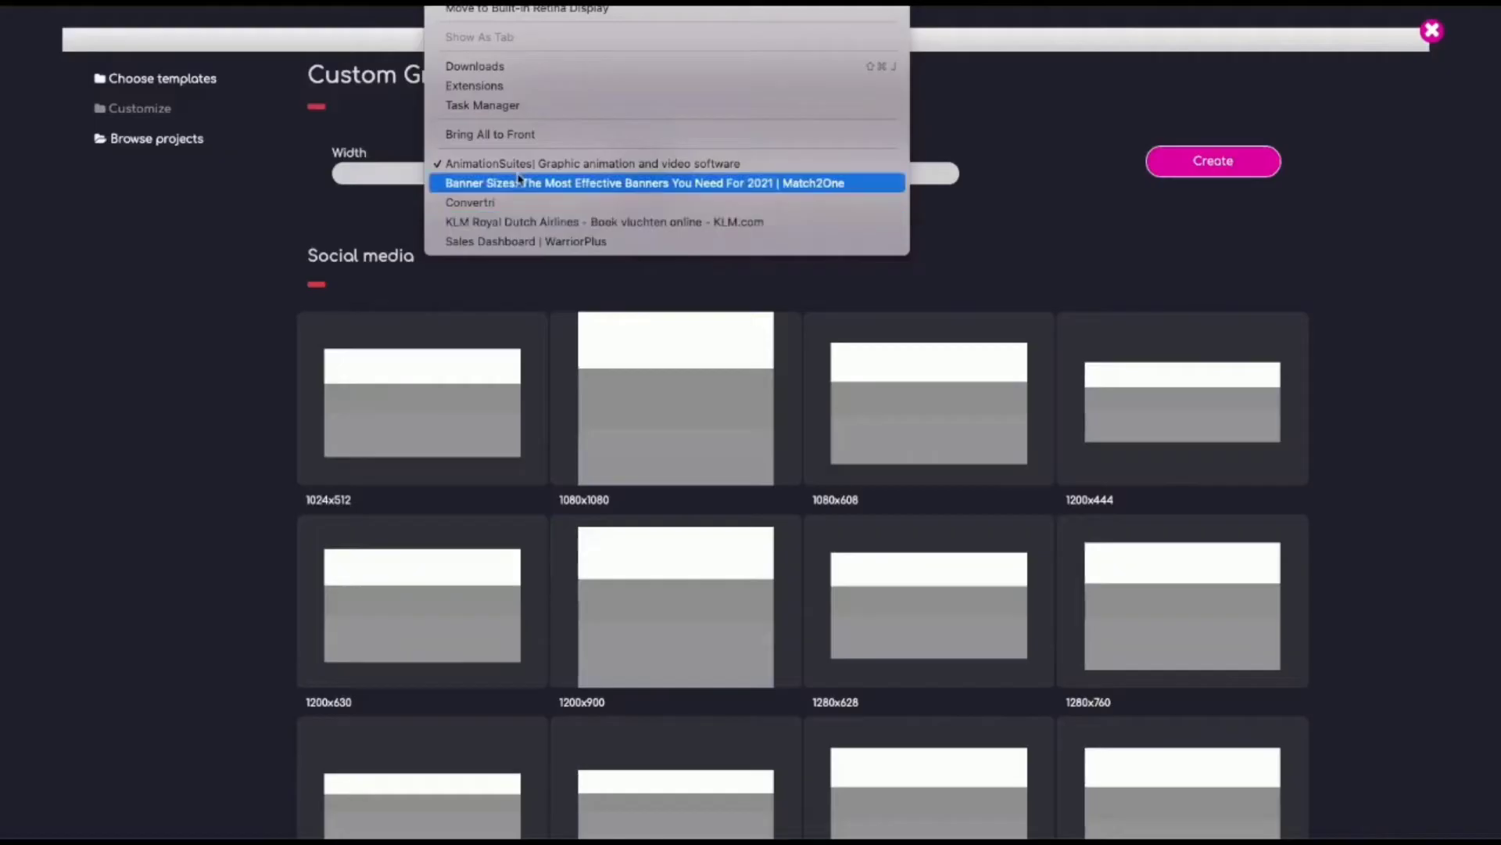
# Step: Look up the medium banner size on the Match2One page and create a custom graphic 300 wide by 250 high
pyautogui.click(518, 181)
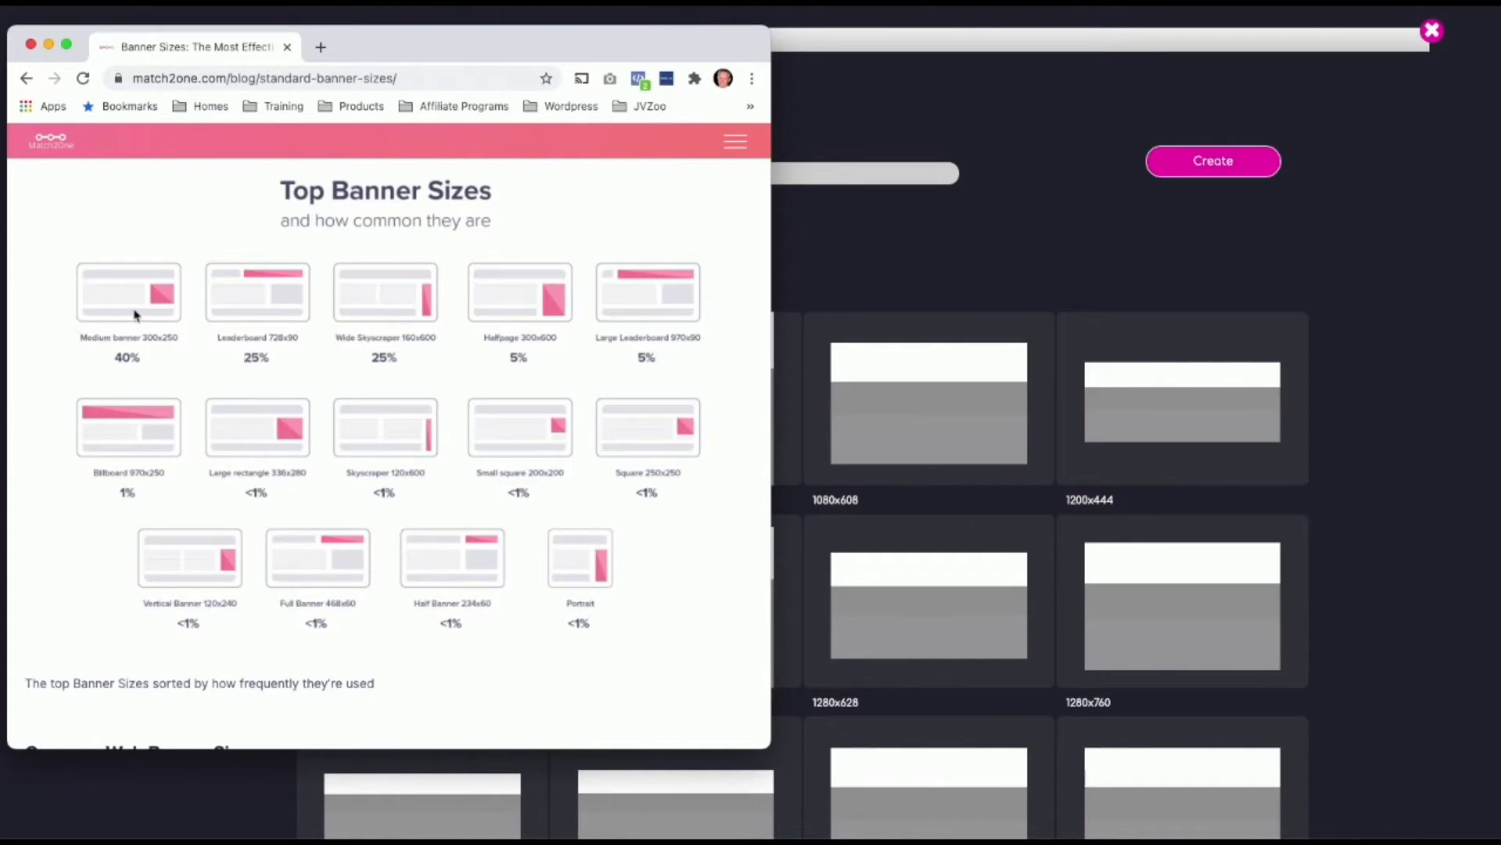
pyautogui.click(819, 114)
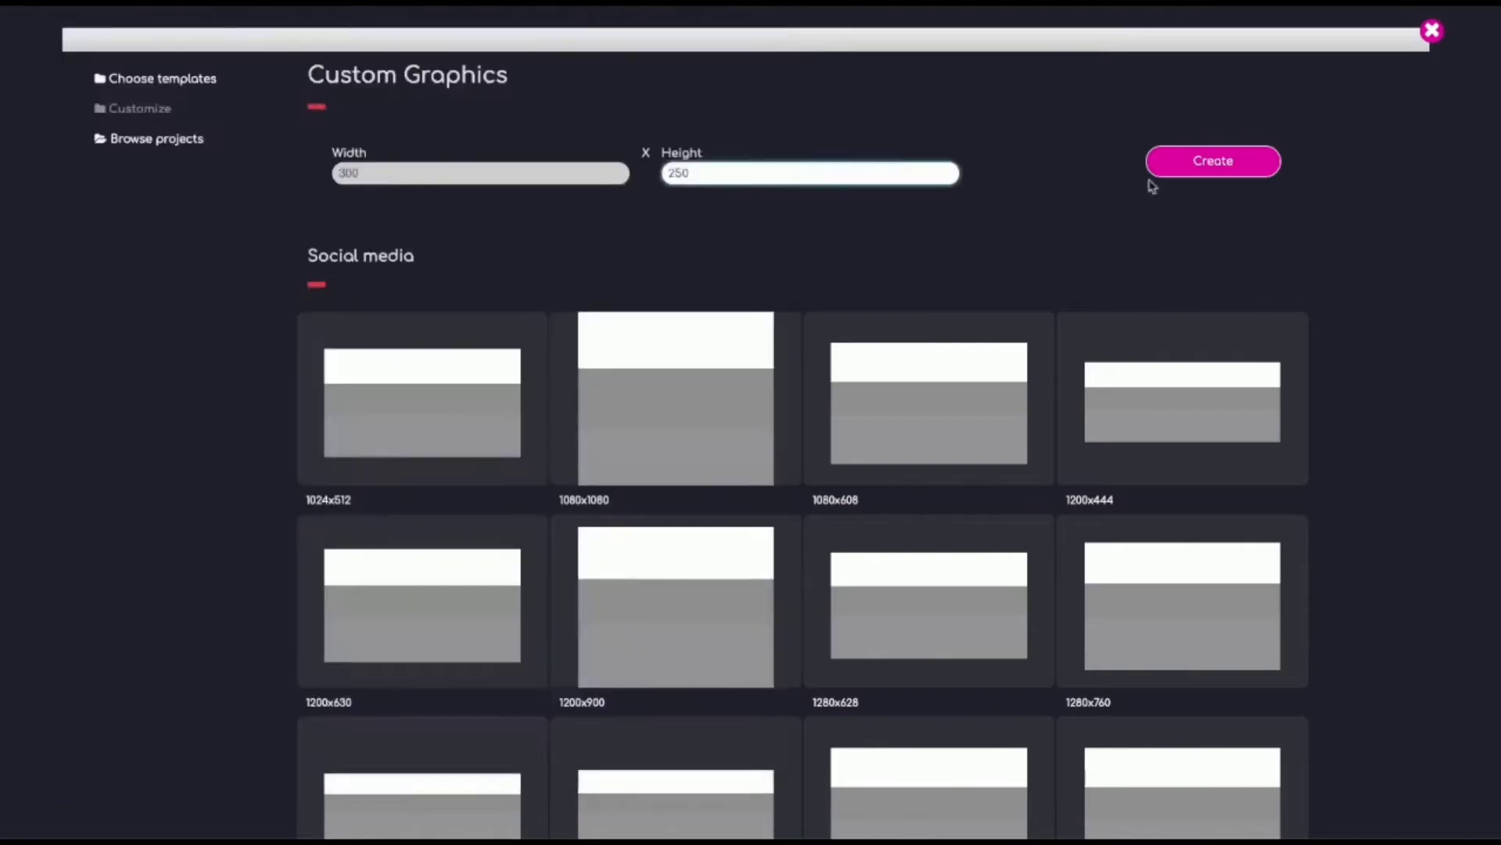
pyautogui.click(1173, 162)
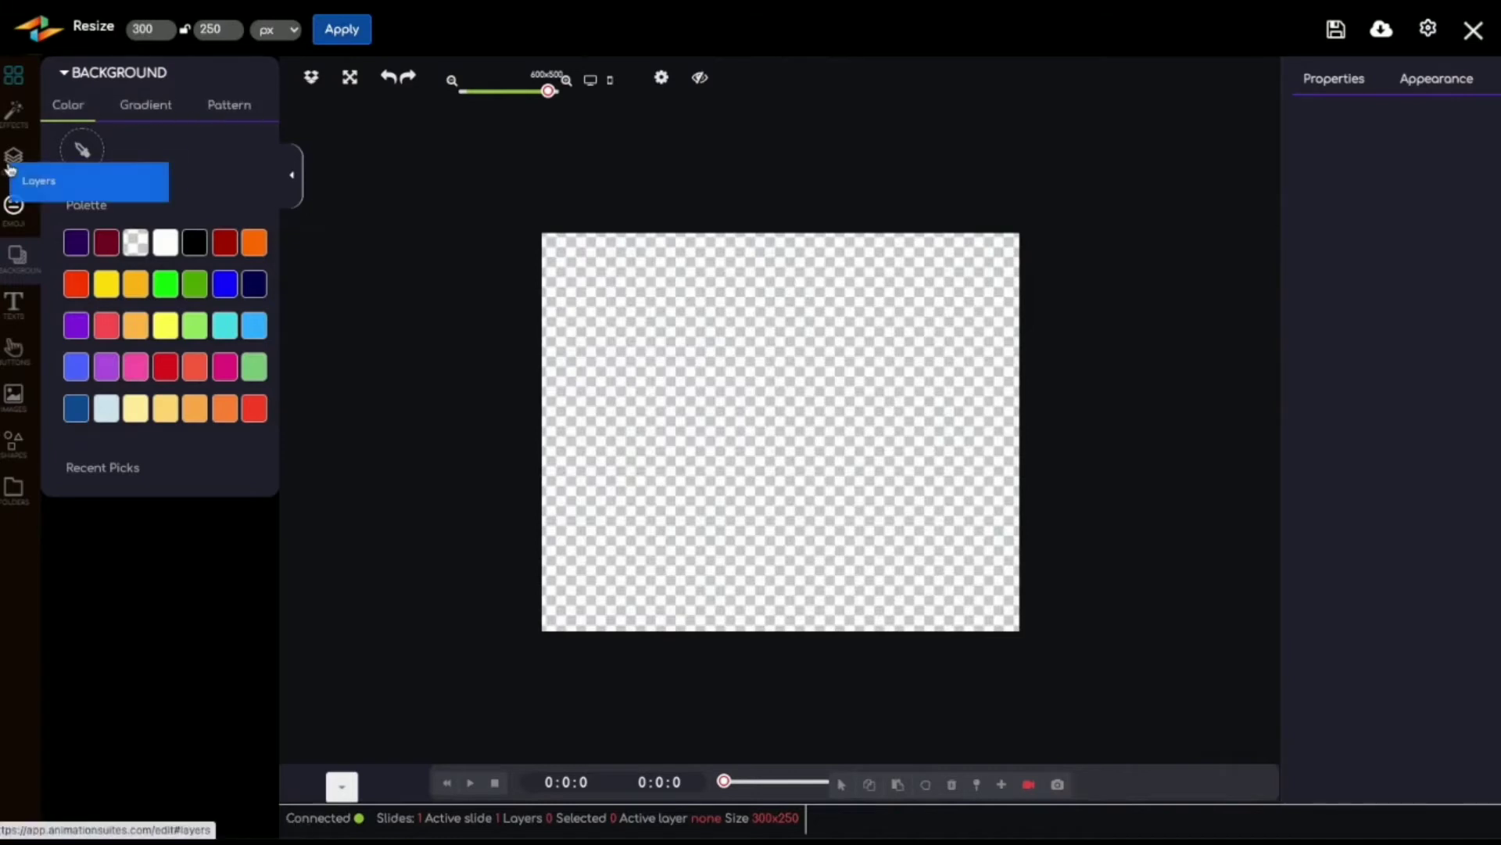
# Step: Import the colored BanrAds logo with the icon from the uploaded images onto the blank canvas
pyautogui.click(20, 81)
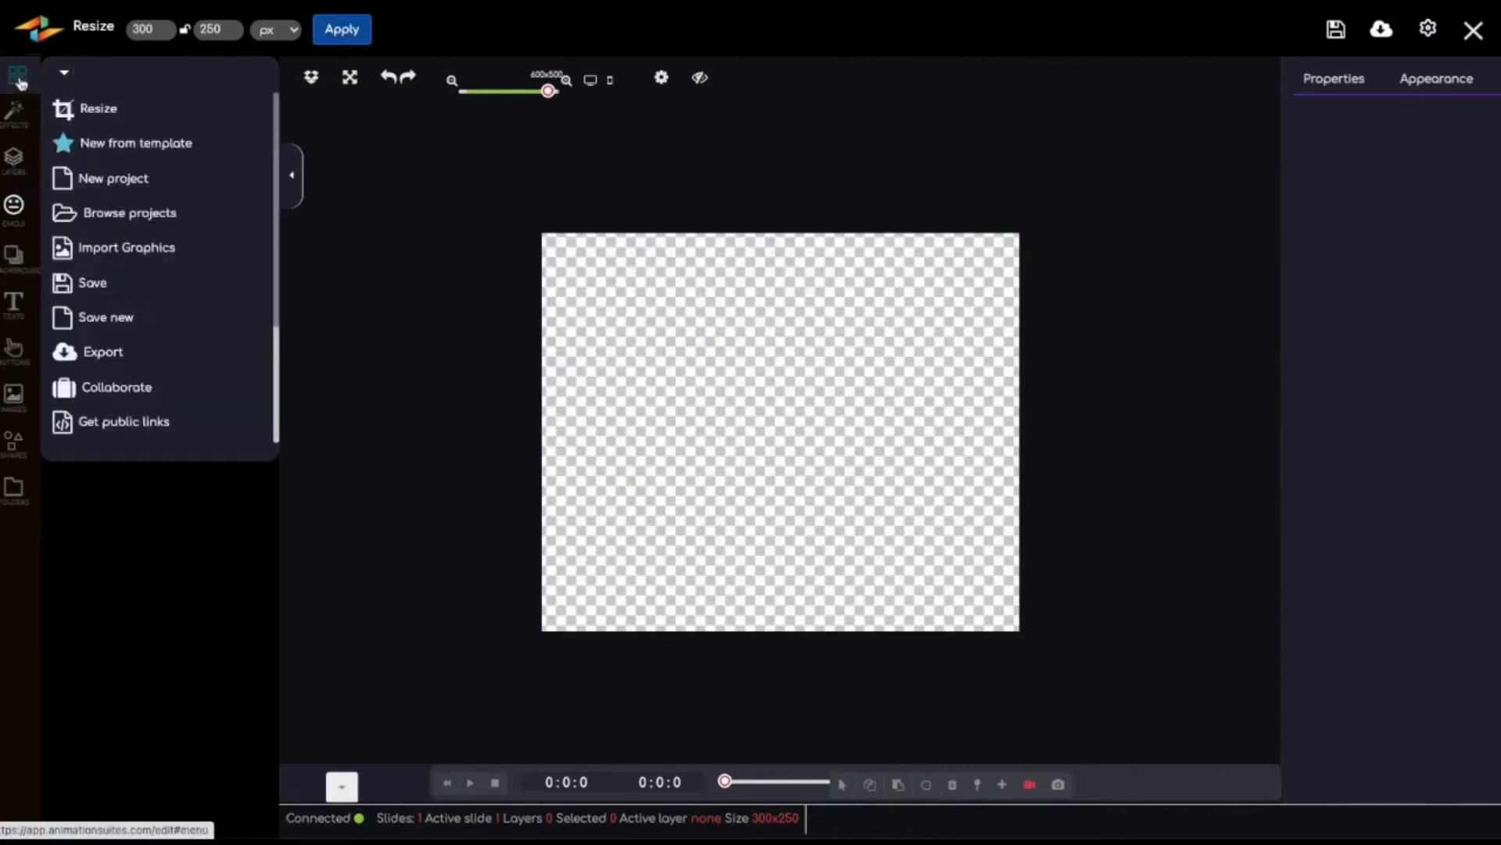
pyautogui.click(121, 256)
pyautogui.click(98, 187)
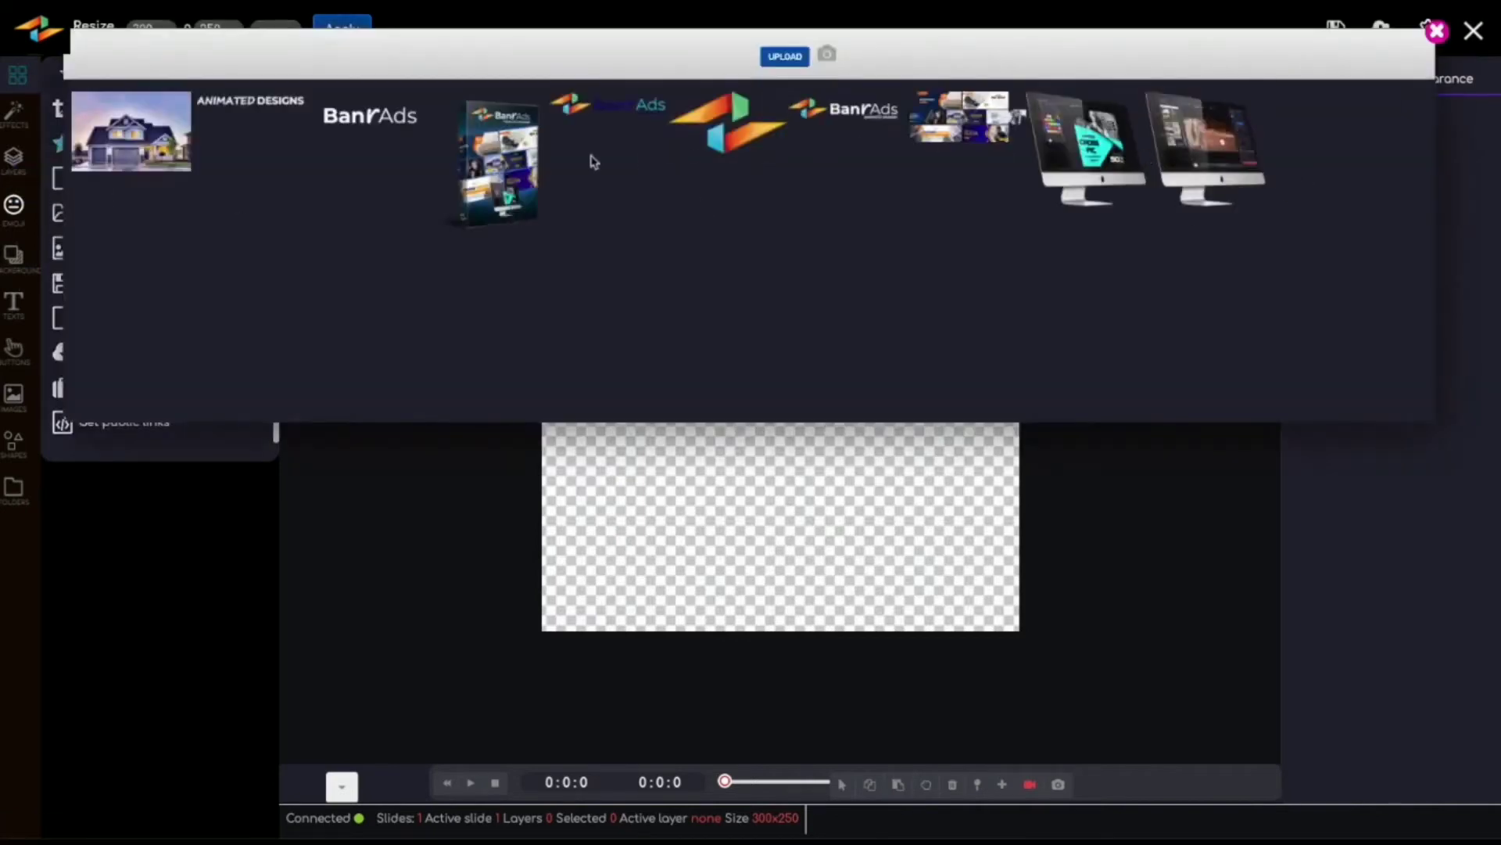
pyautogui.click(603, 113)
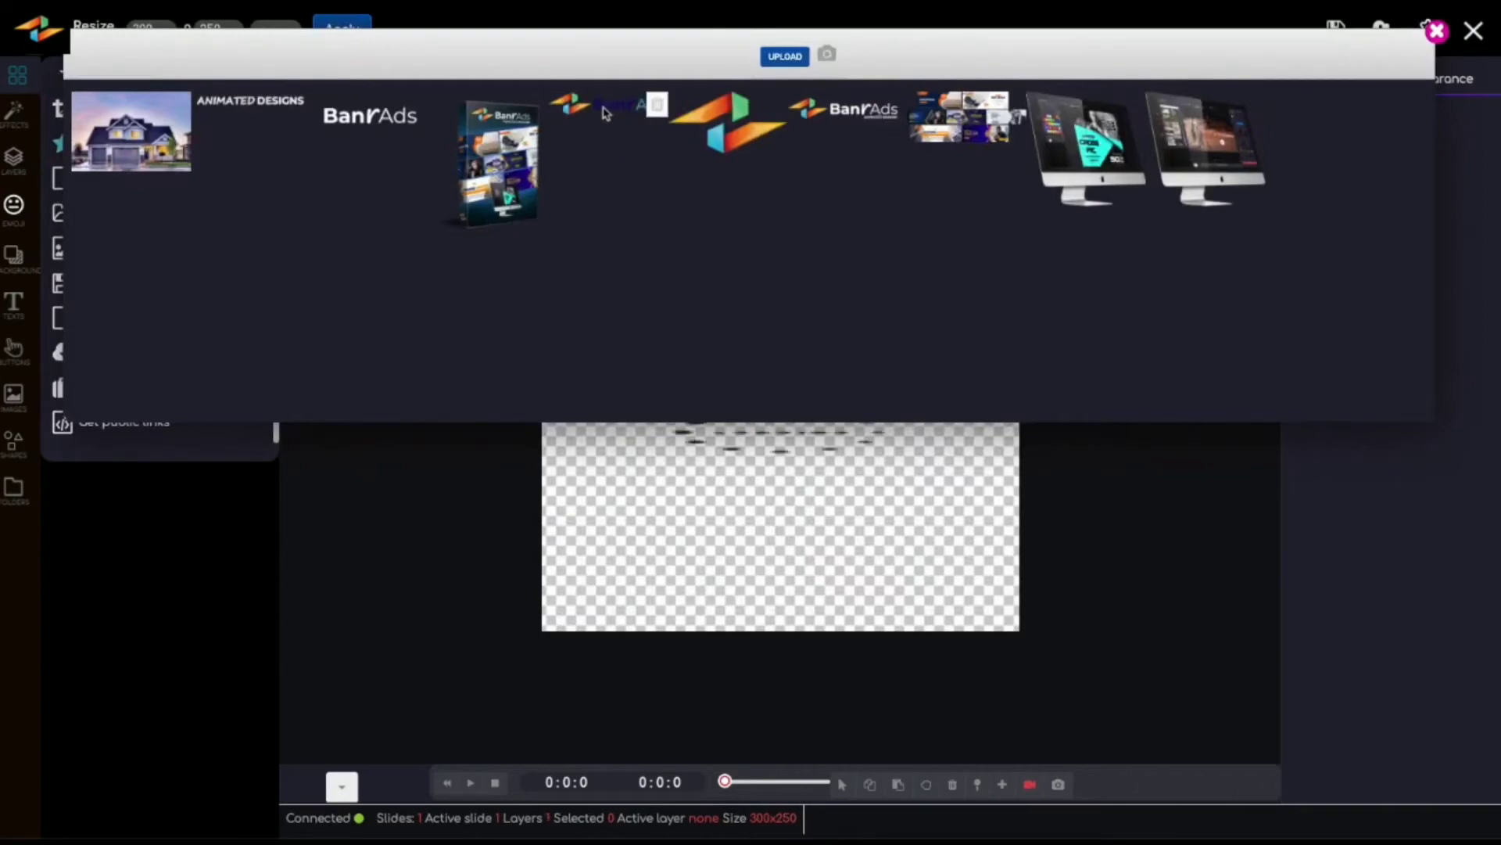
# Step: Shrink the BanrAds logo to about 257 by 51 and place it along the canvas's upper edge
pyautogui.moveTo(692, 385); pyautogui.dragTo(677, 344)
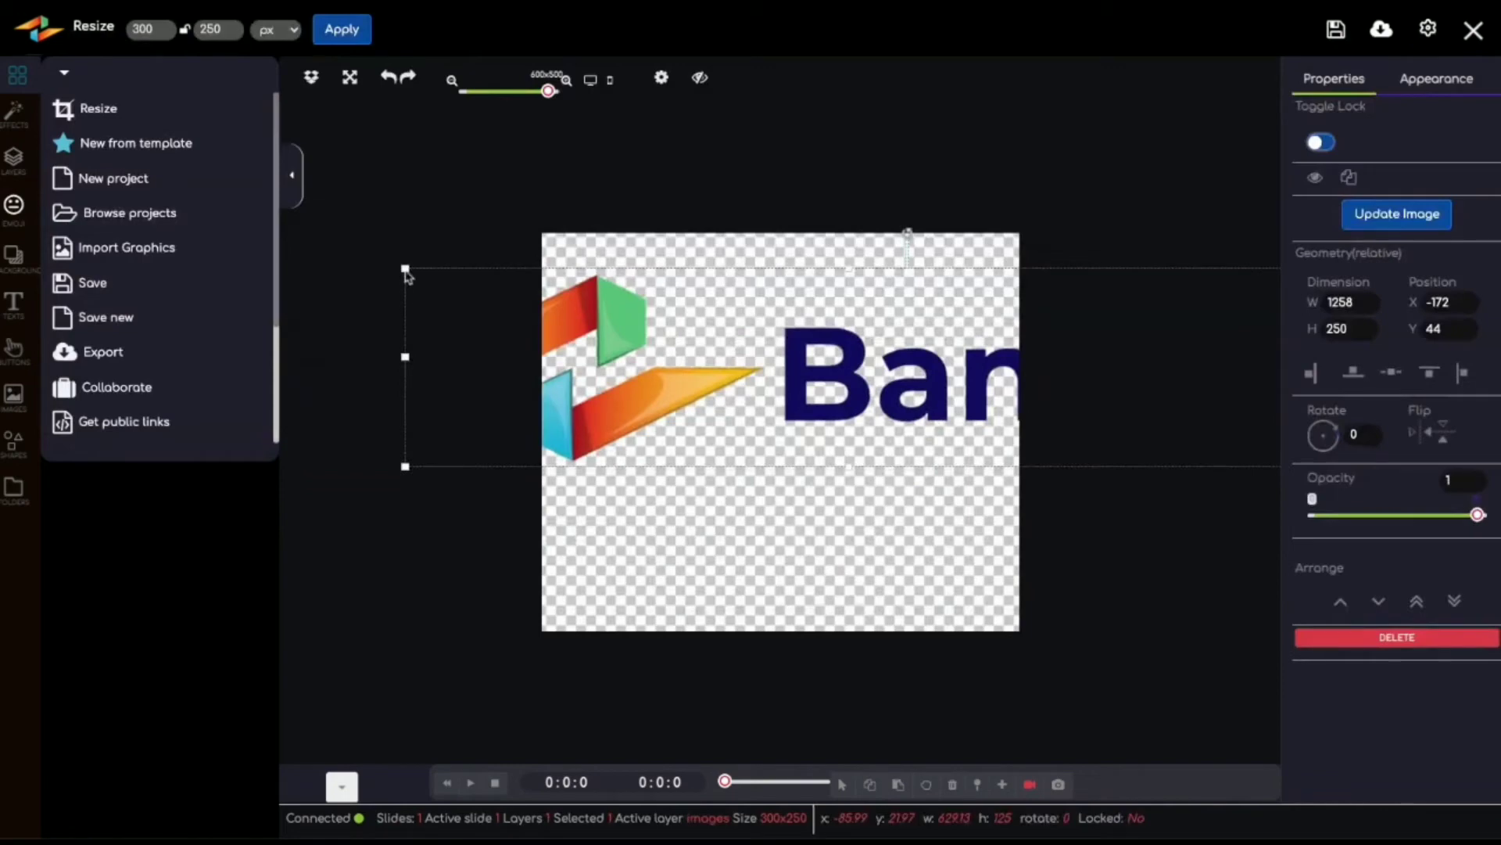
pyautogui.moveTo(405, 268); pyautogui.dragTo(676, 389)
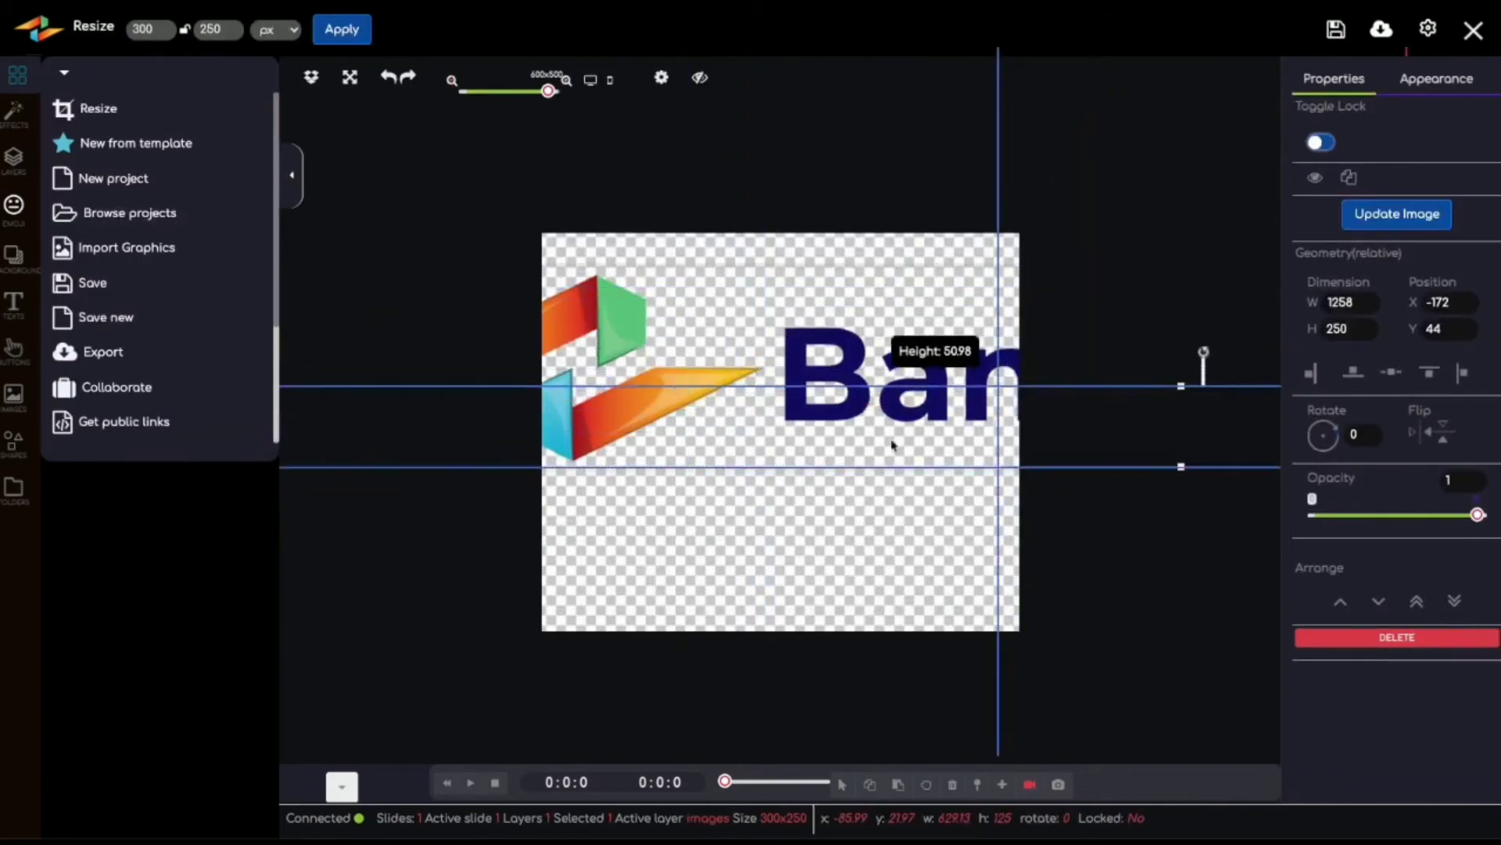
pyautogui.moveTo(891, 446); pyautogui.dragTo(651, 312)
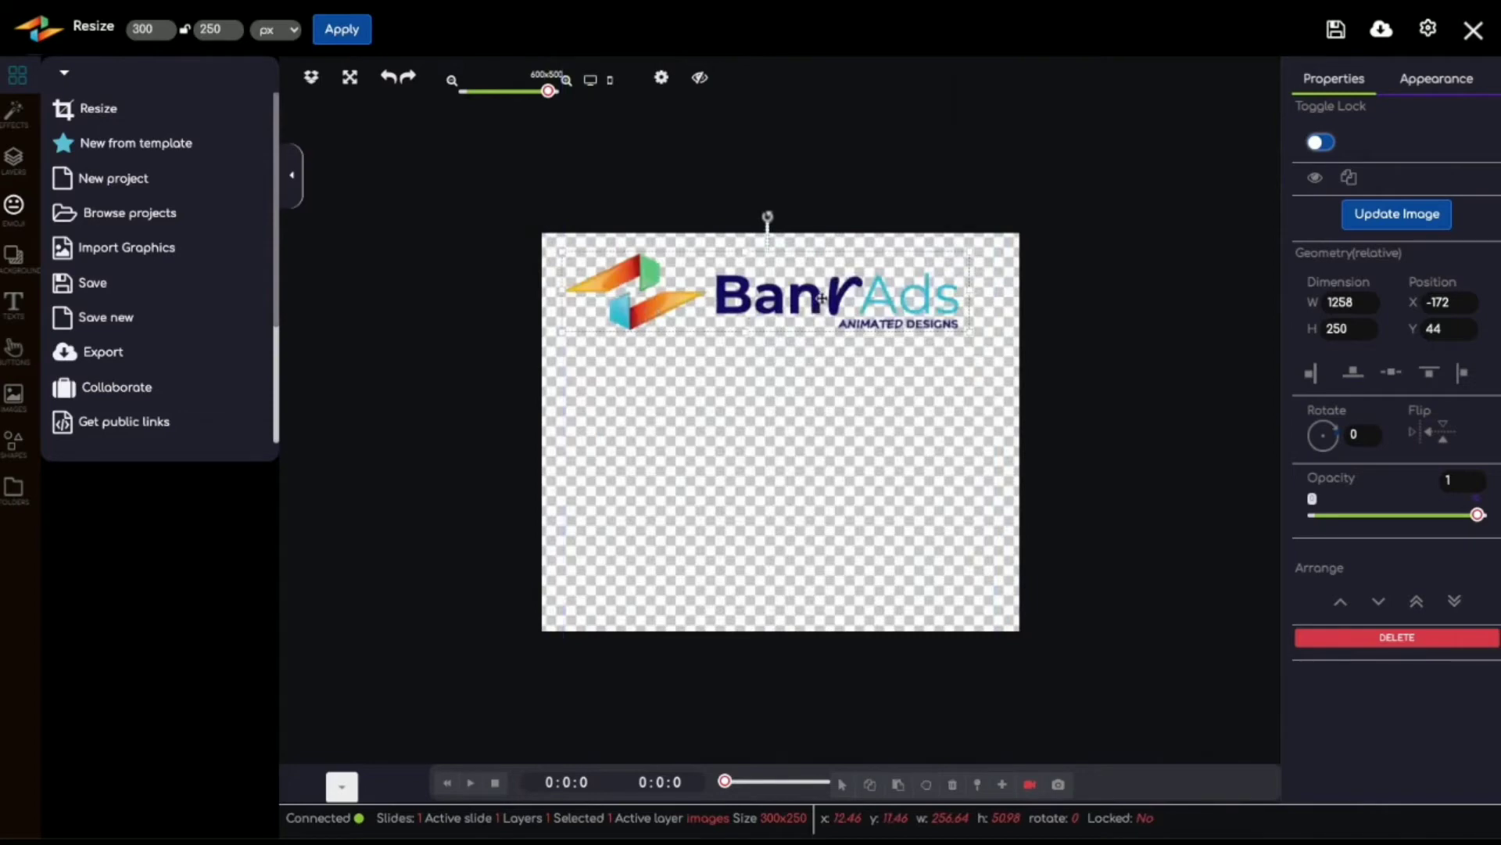
pyautogui.moveTo(819, 300); pyautogui.dragTo(825, 296)
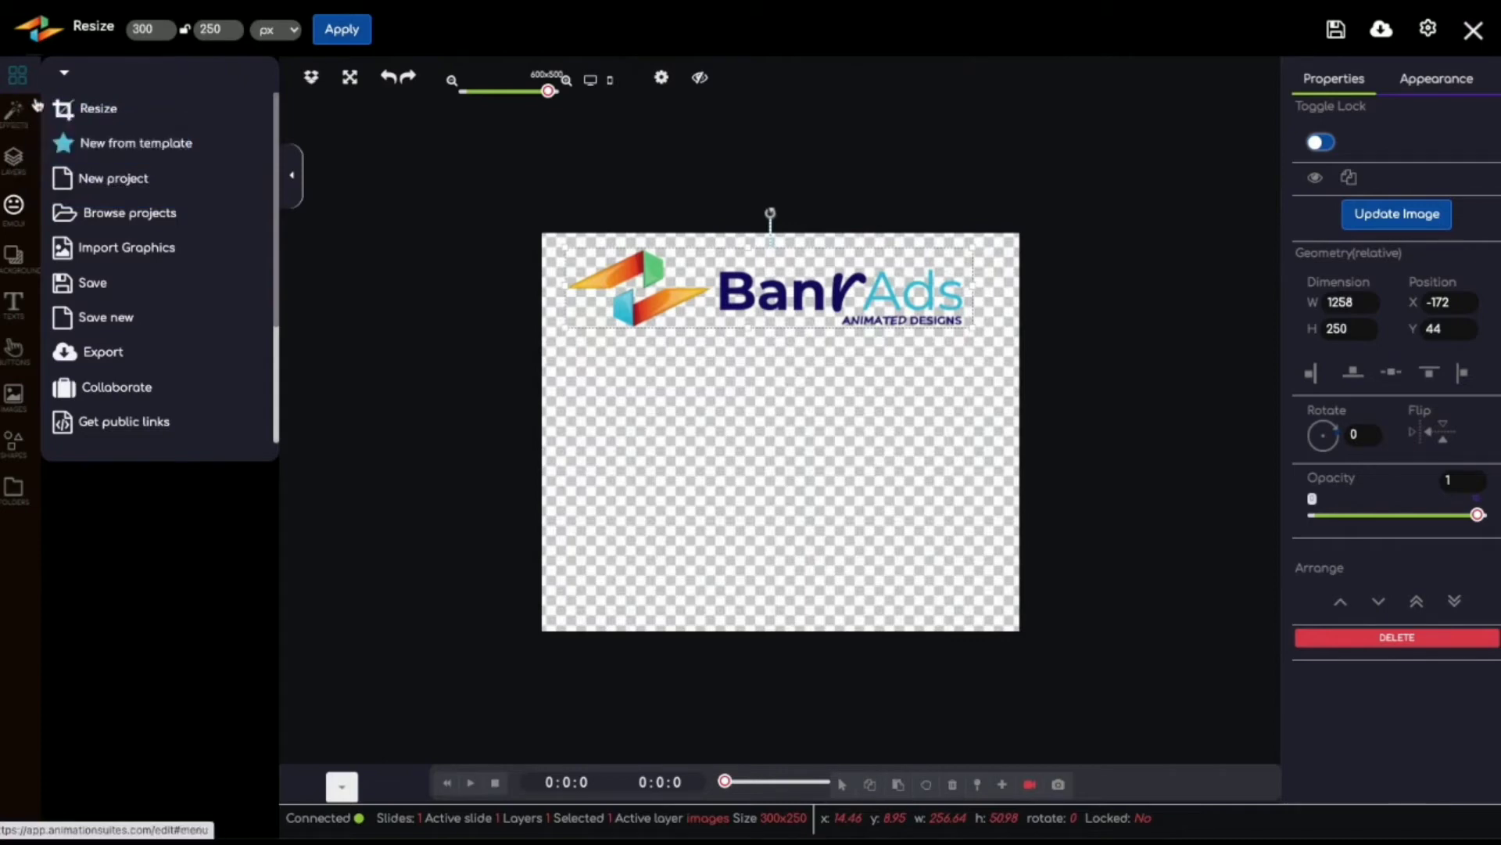
# Step: Import the BanrAds product box image from the uploads and place it in the canvas's lower-left area
pyautogui.click(156, 248)
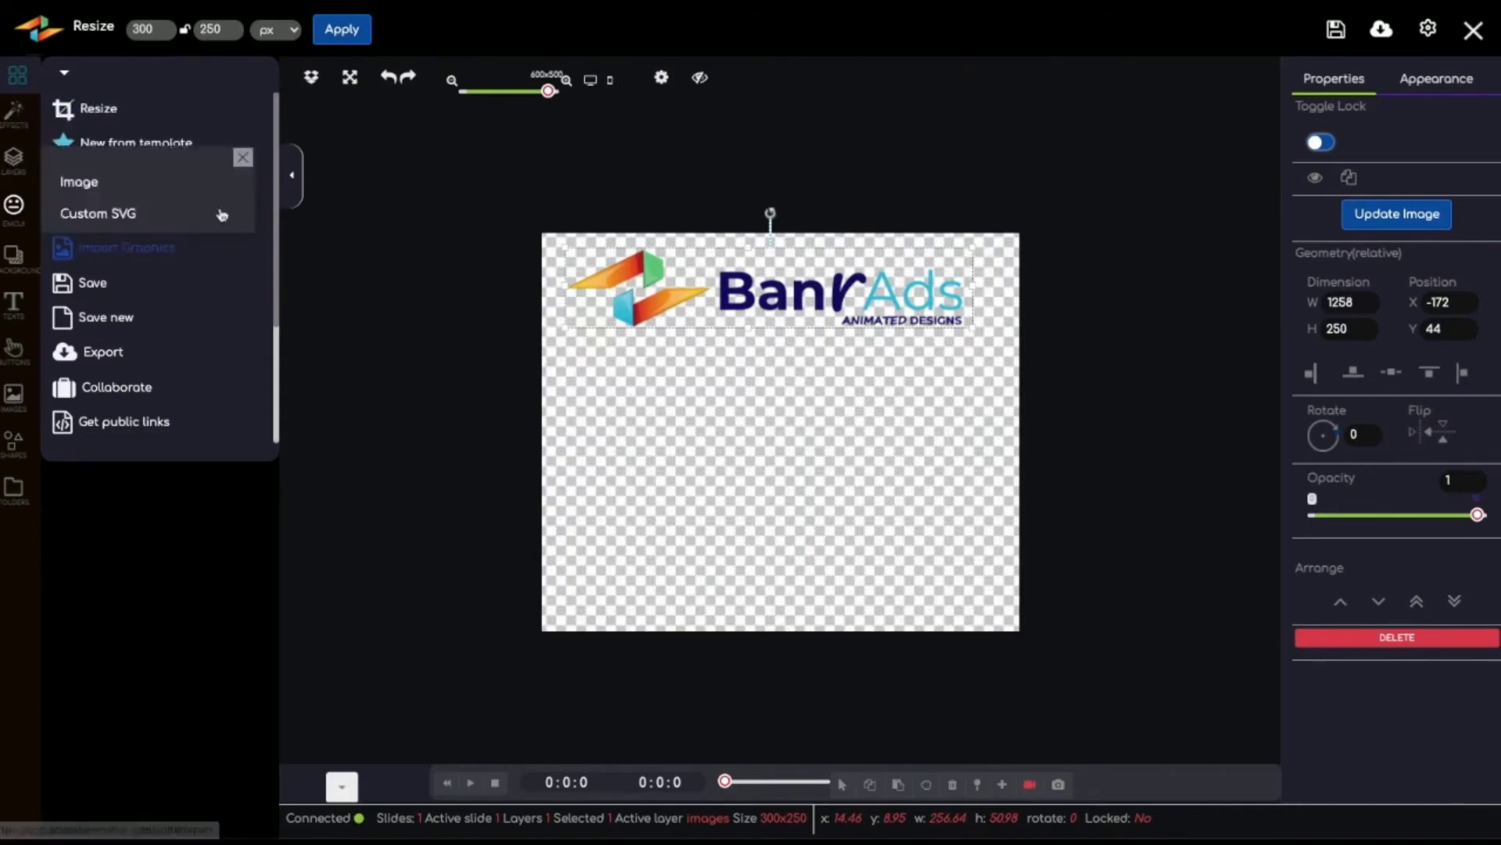
pyautogui.click(100, 183)
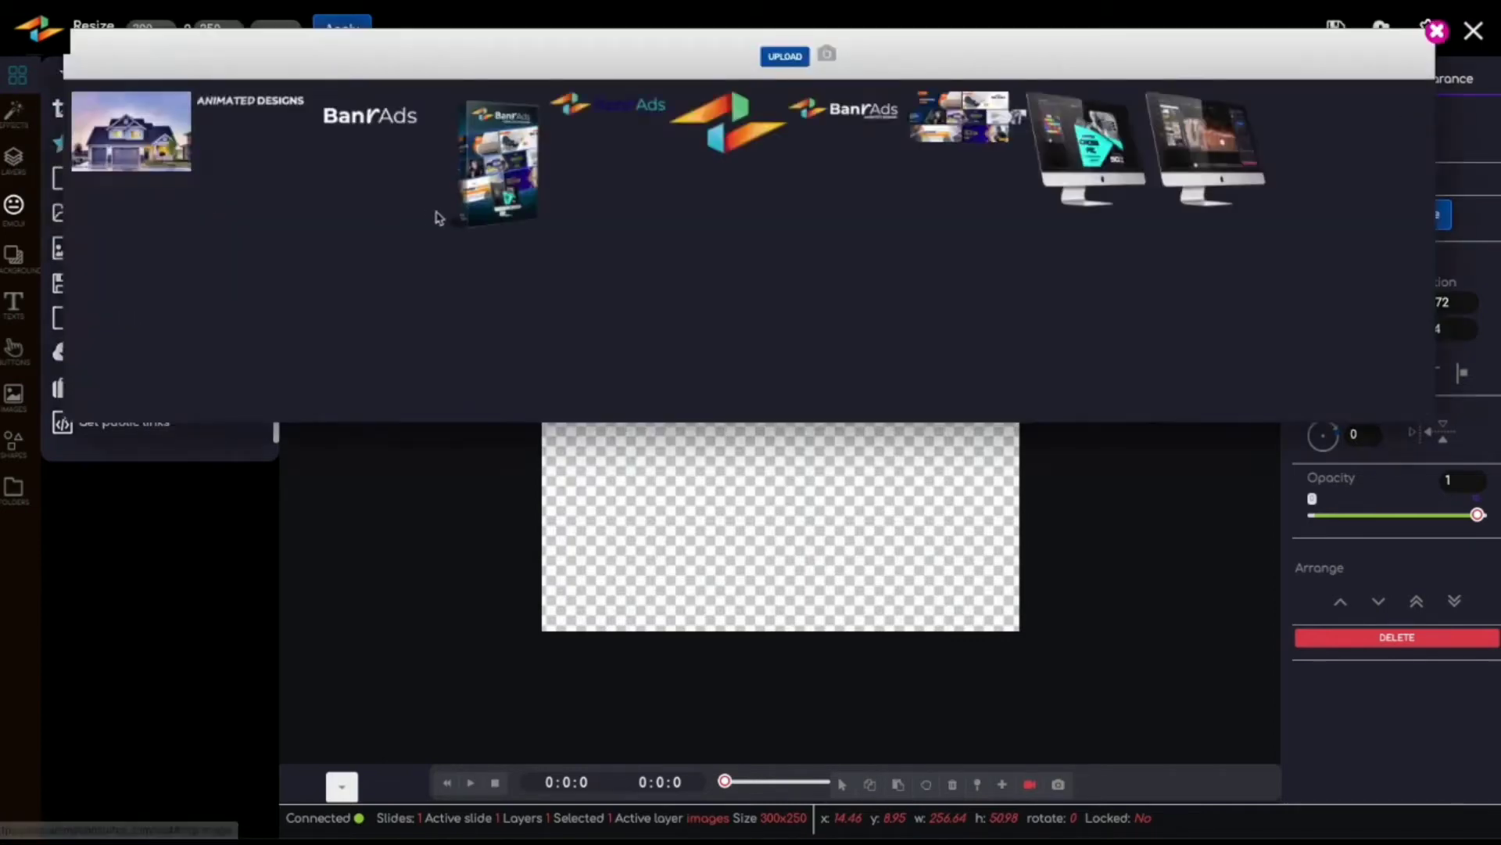
pyautogui.click(512, 176)
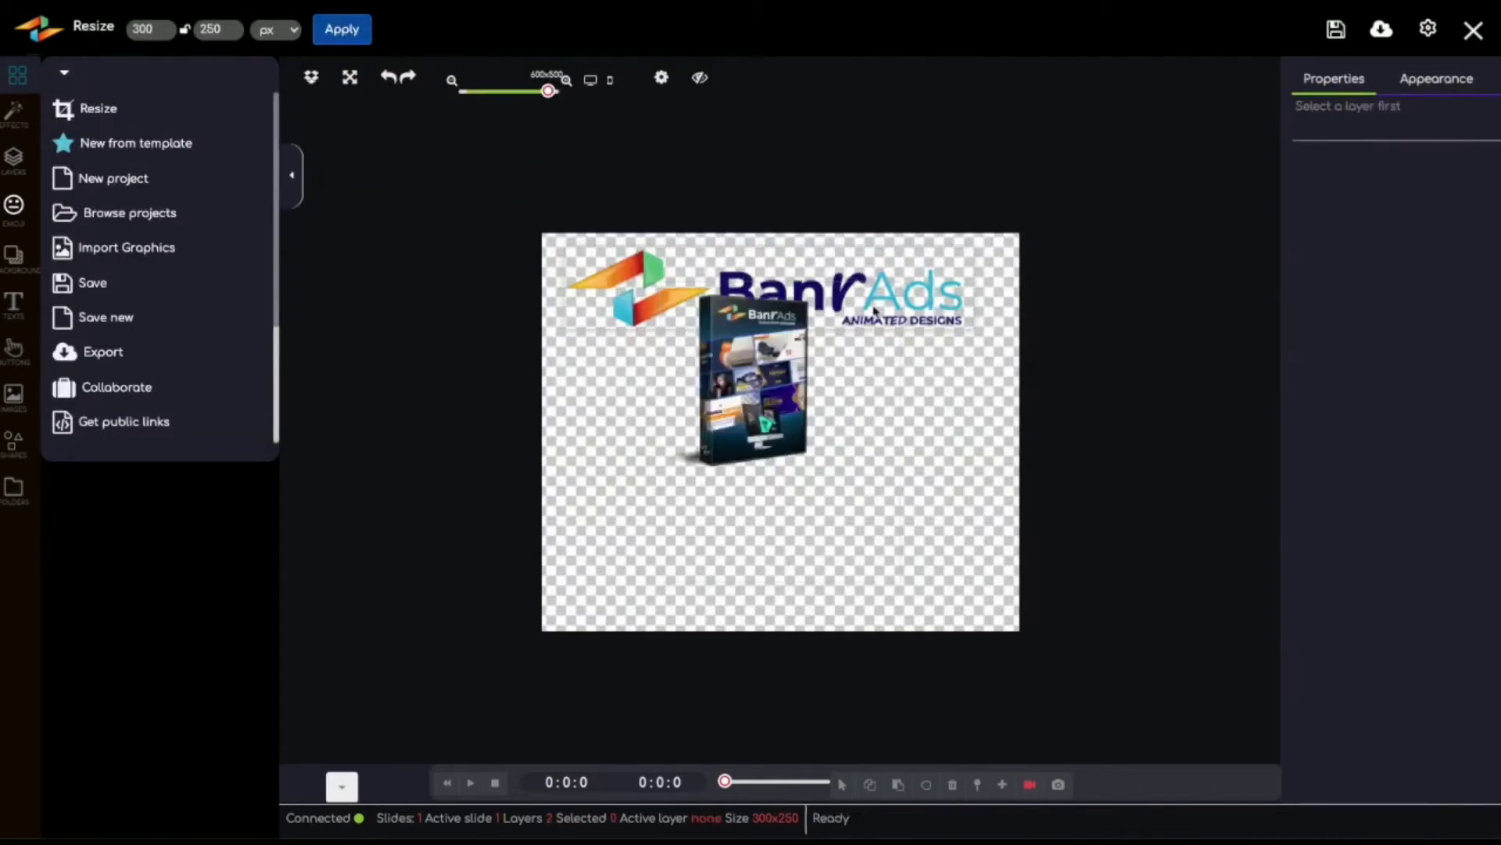
pyautogui.moveTo(755, 372); pyautogui.dragTo(666, 491)
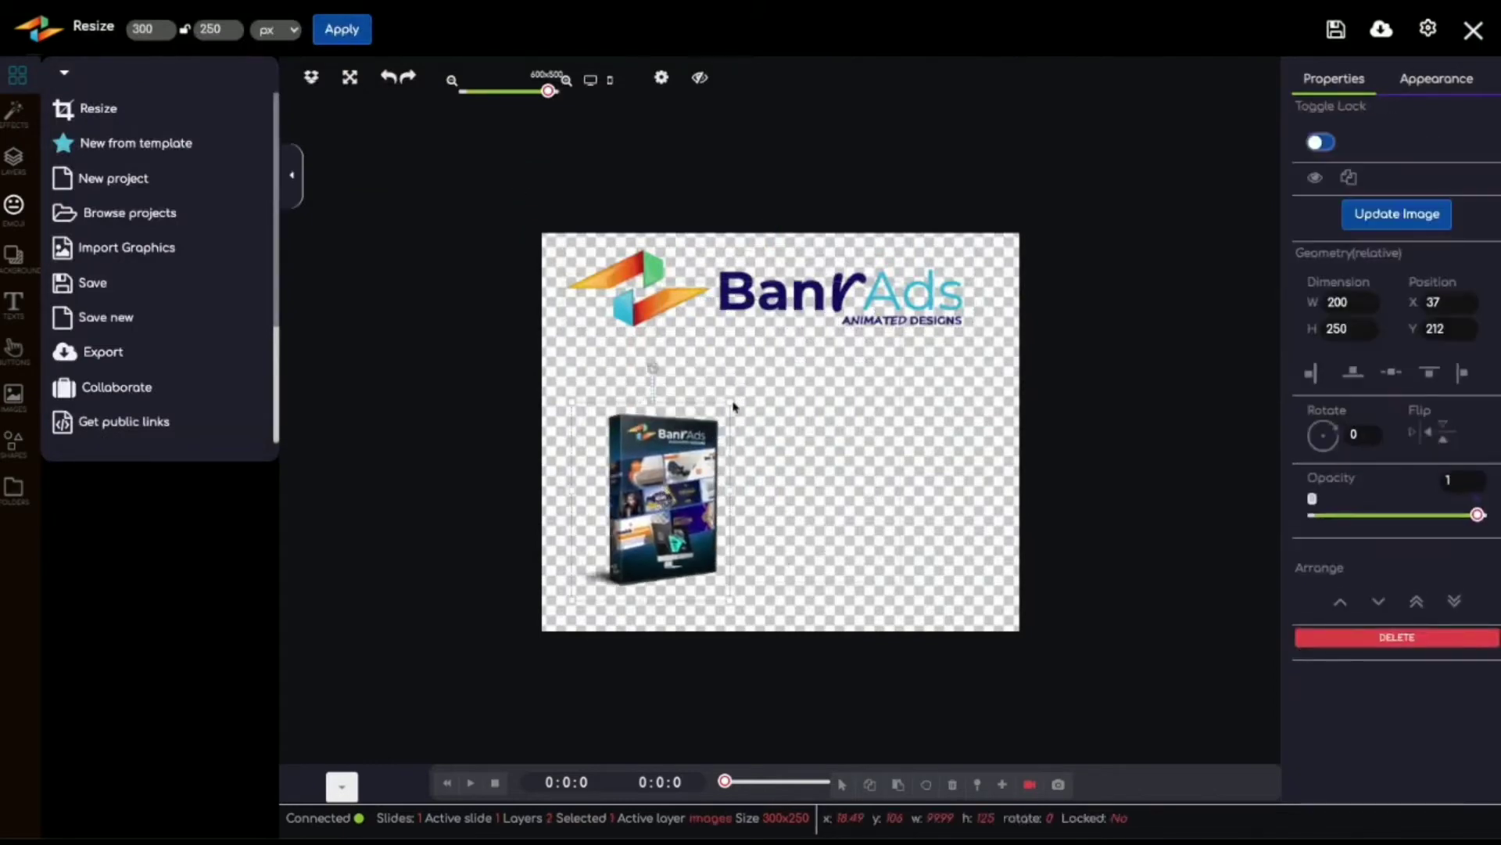
# Step: Enlarge the product box to about 144 by 180 and position it below the logo
pyautogui.moveTo(729, 409); pyautogui.dragTo(721, 307)
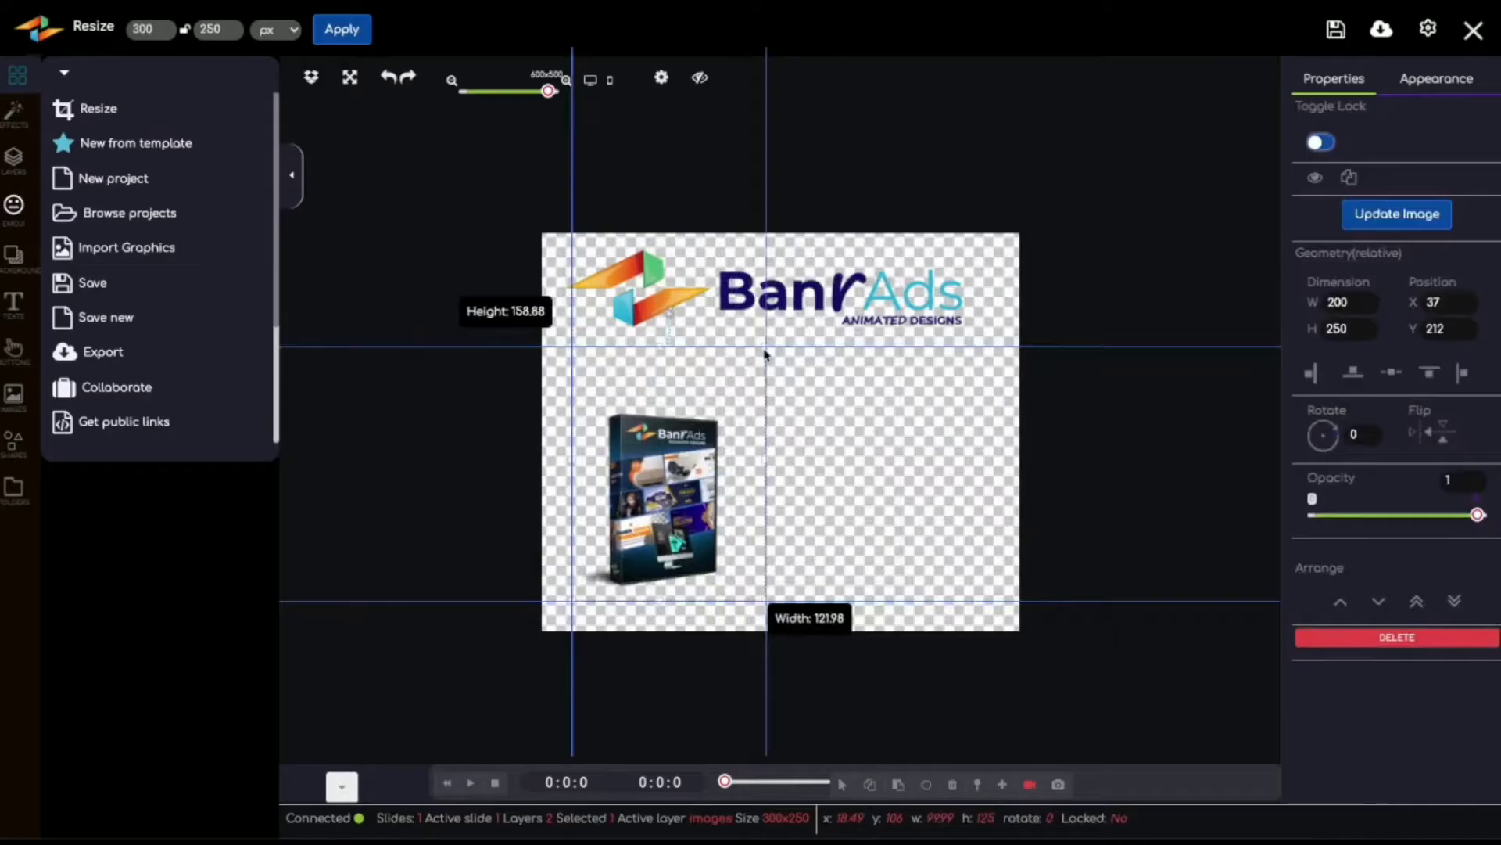
pyautogui.moveTo(771, 357); pyautogui.dragTo(772, 357)
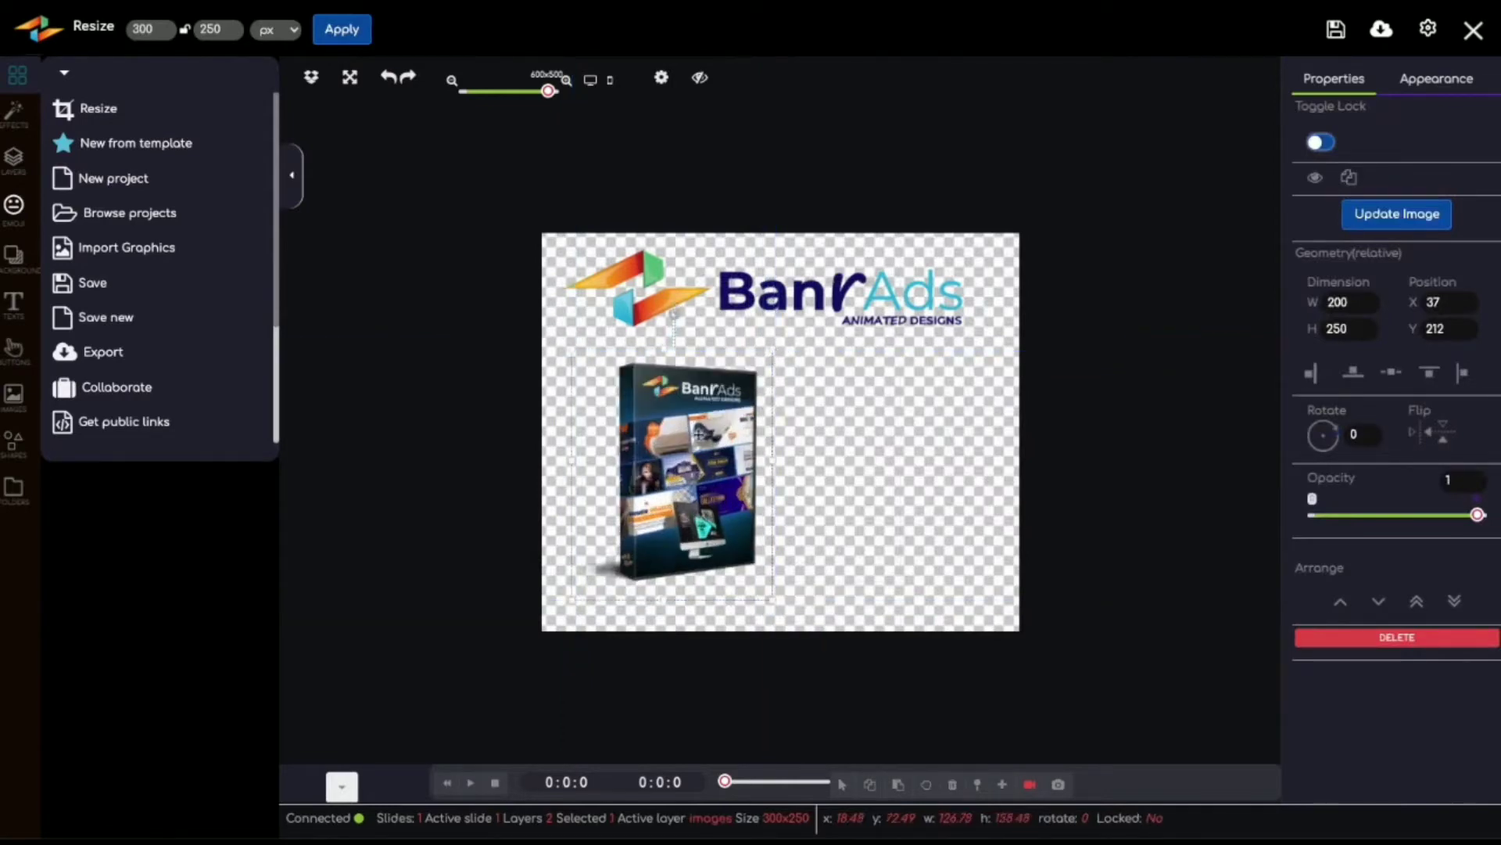
pyautogui.moveTo(699, 429); pyautogui.dragTo(687, 444)
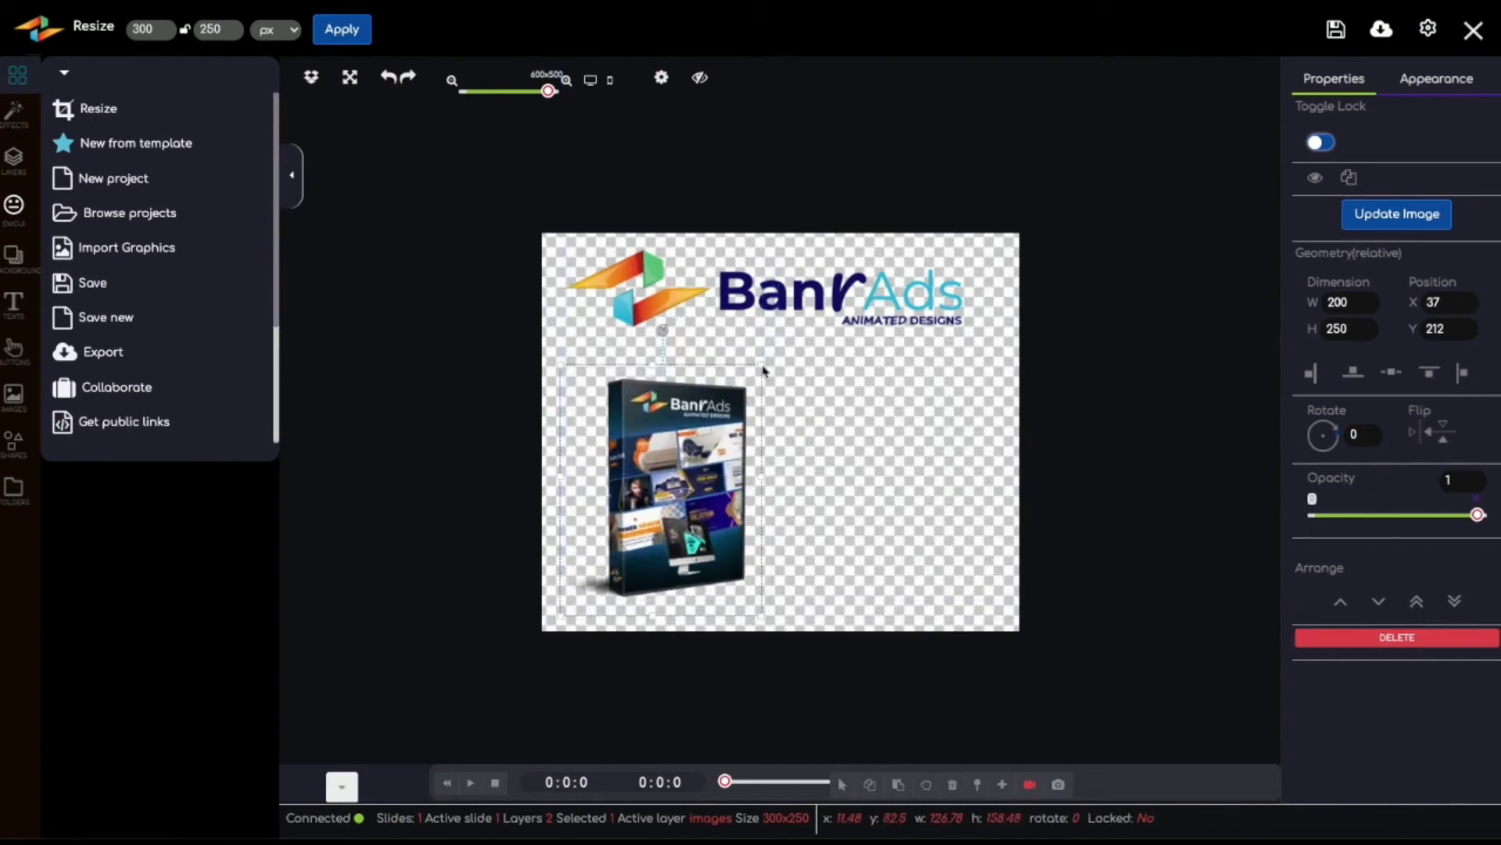
pyautogui.moveTo(765, 369); pyautogui.dragTo(792, 331)
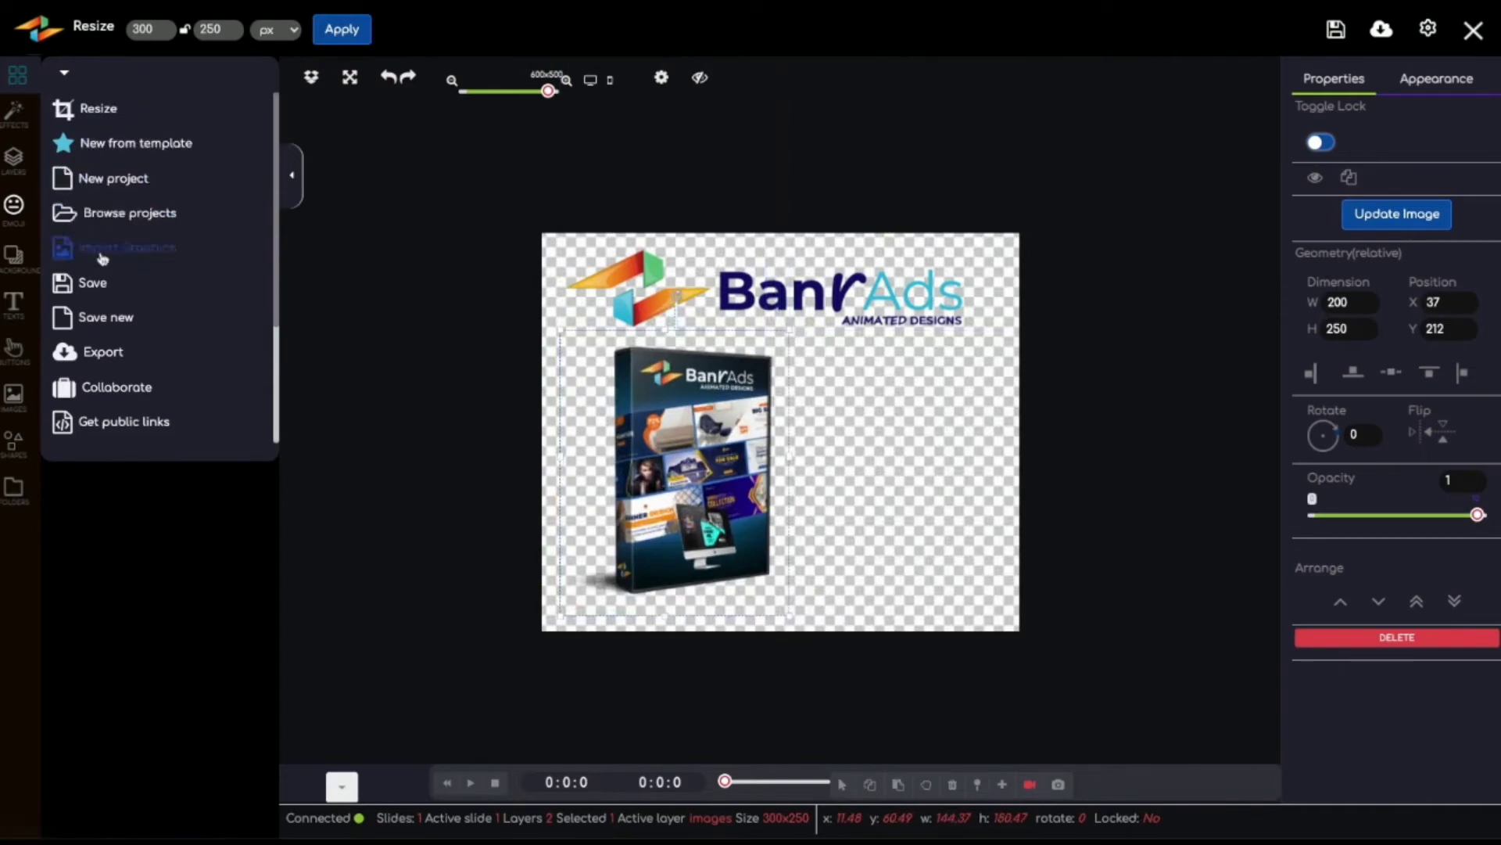
# Step: Import the monitor image with the turquoise Cross Fit design and place it beside the product box
pyautogui.click(137, 258)
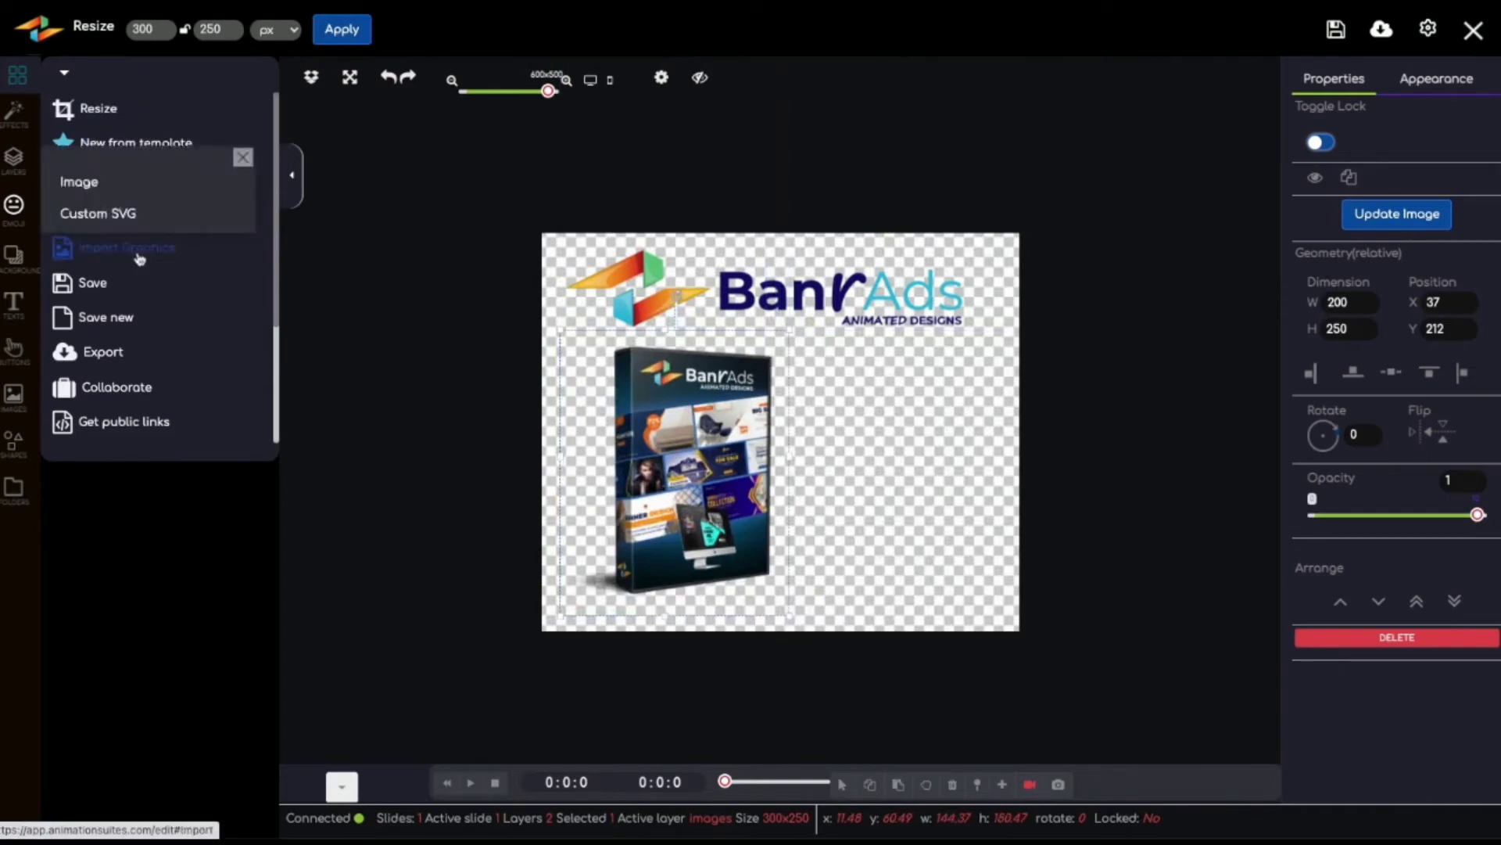
pyautogui.click(79, 181)
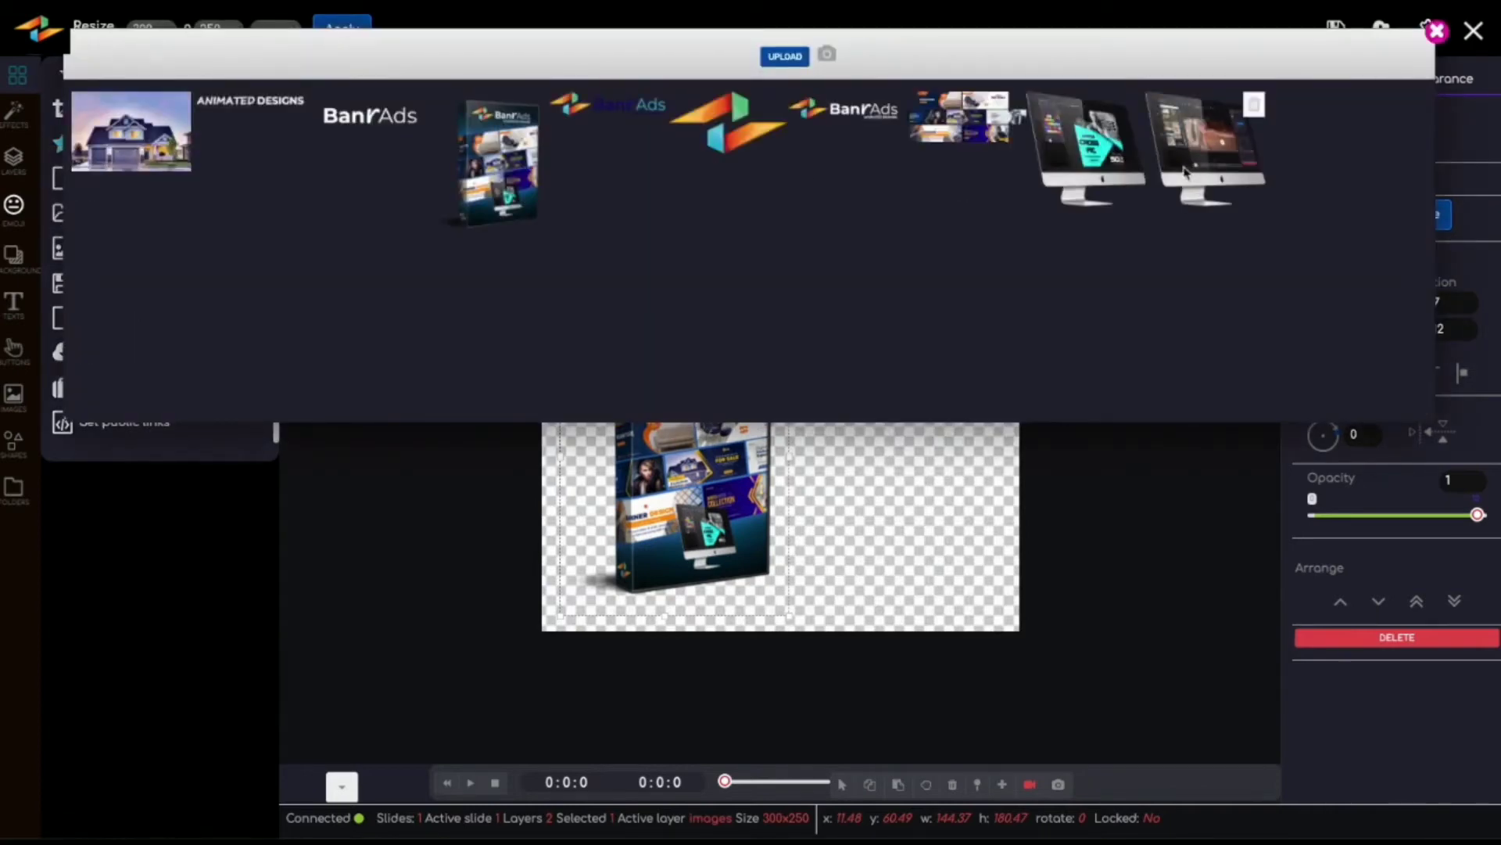
pyautogui.click(1085, 162)
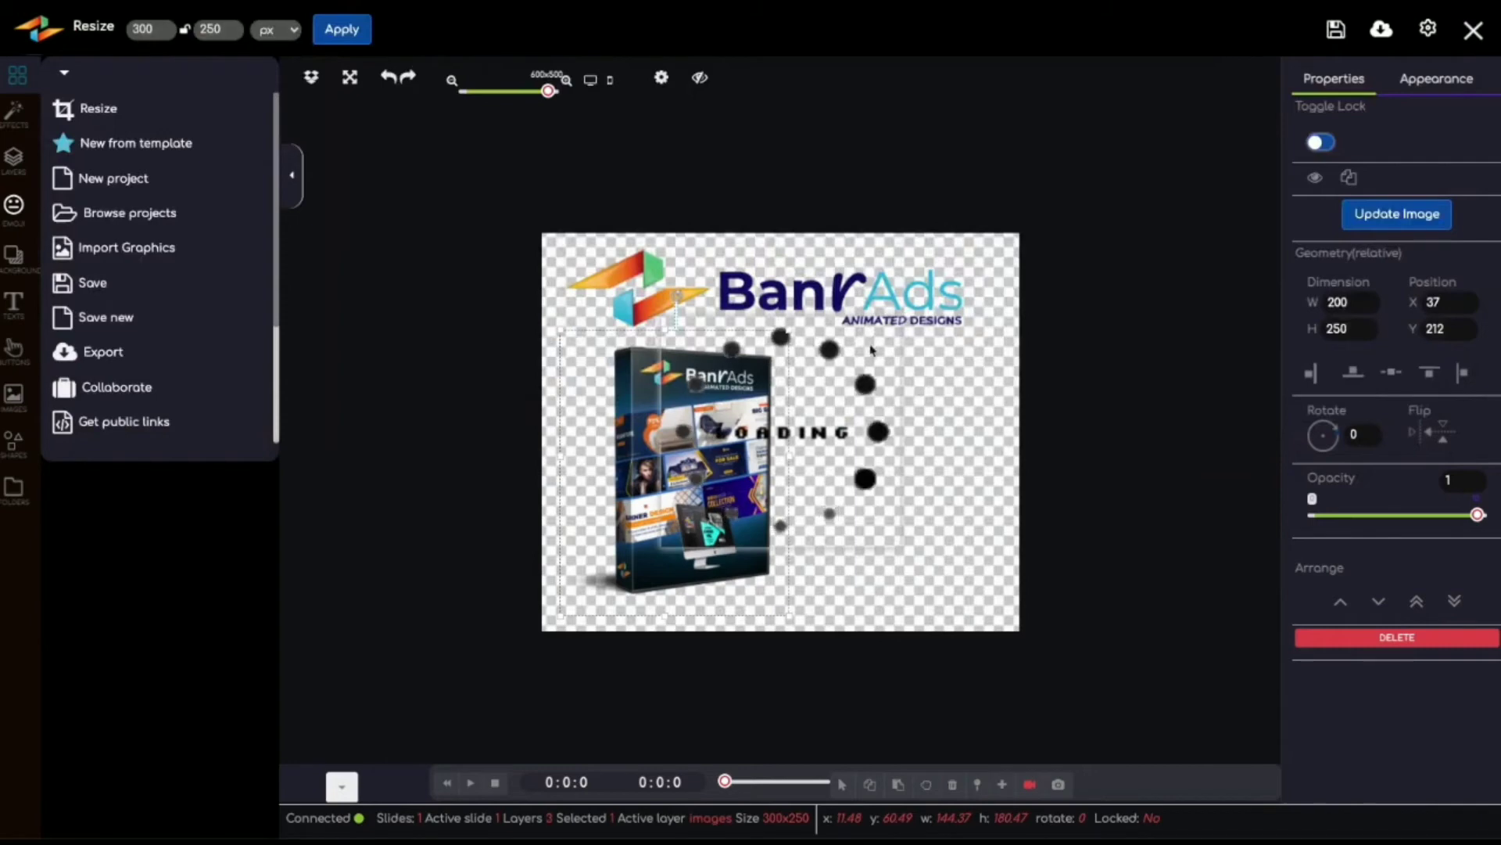
pyautogui.moveTo(789, 442)
pyautogui.mouseDown()
pyautogui.moveTo(860, 491)
pyautogui.moveTo(779, 450)
pyautogui.mouseUp()
pyautogui.moveTo(846, 408); pyautogui.dragTo(970, 482)
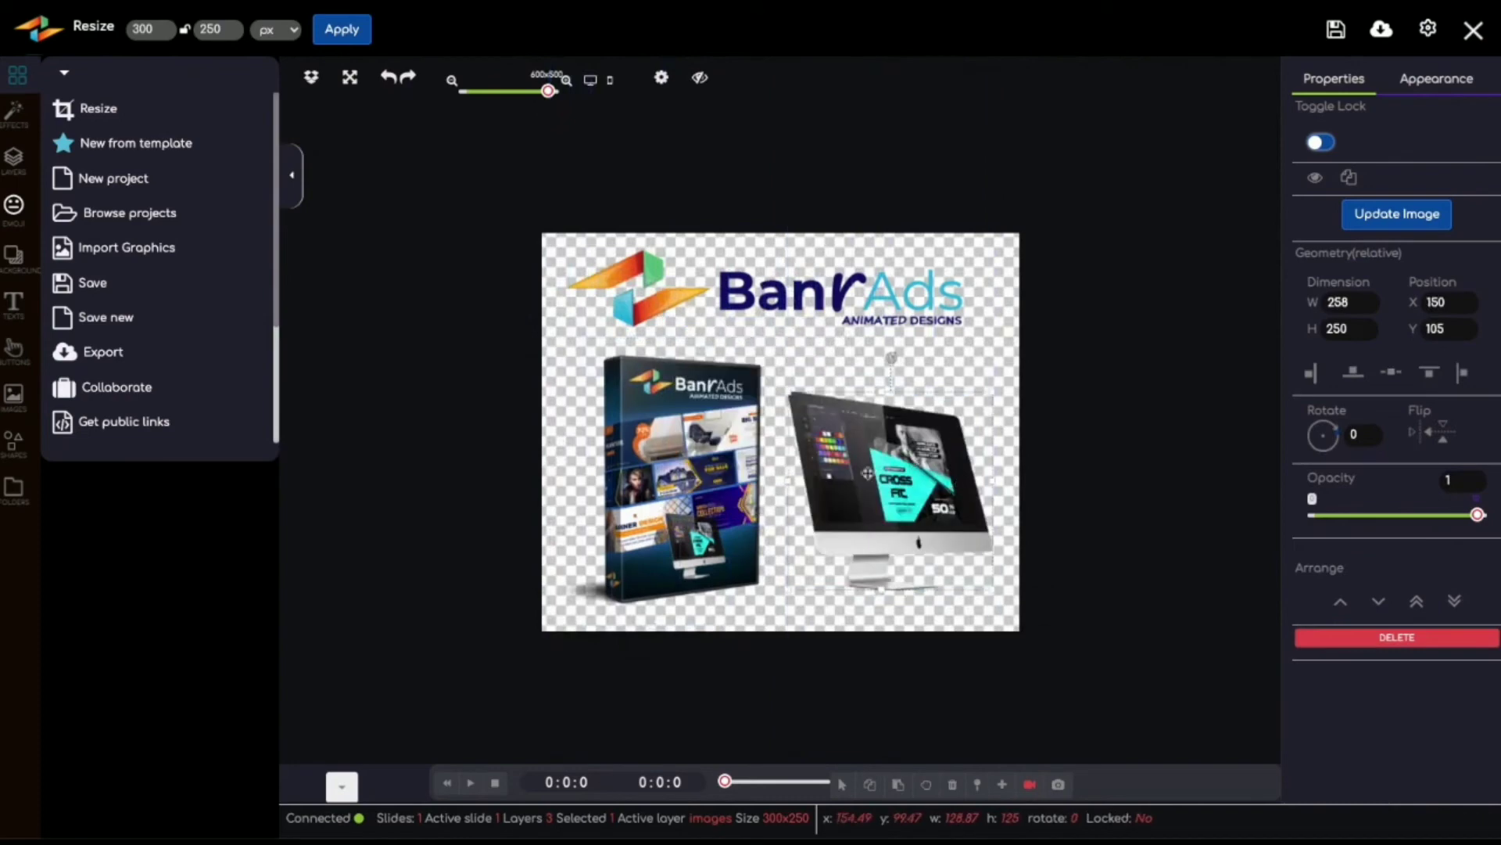
# Step: Shift the box toward the canvas's left edge and move the monitor to overlap its lower corner, at about x 77, y 113
pyautogui.moveTo(867, 472); pyautogui.dragTo(792, 490)
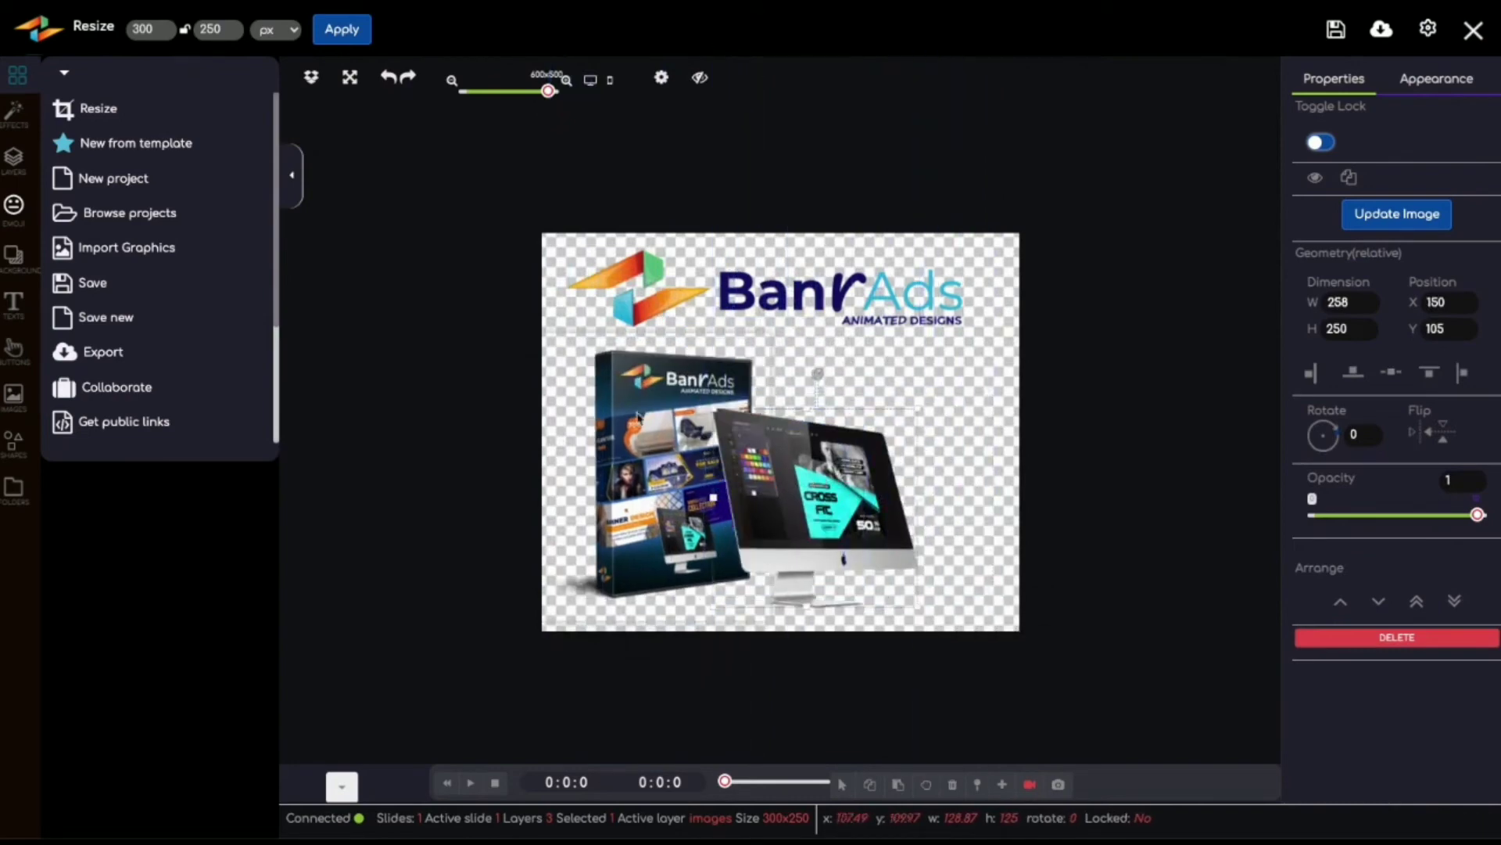
pyautogui.moveTo(639, 417); pyautogui.dragTo(632, 411)
pyautogui.moveTo(854, 488); pyautogui.dragTo(806, 493)
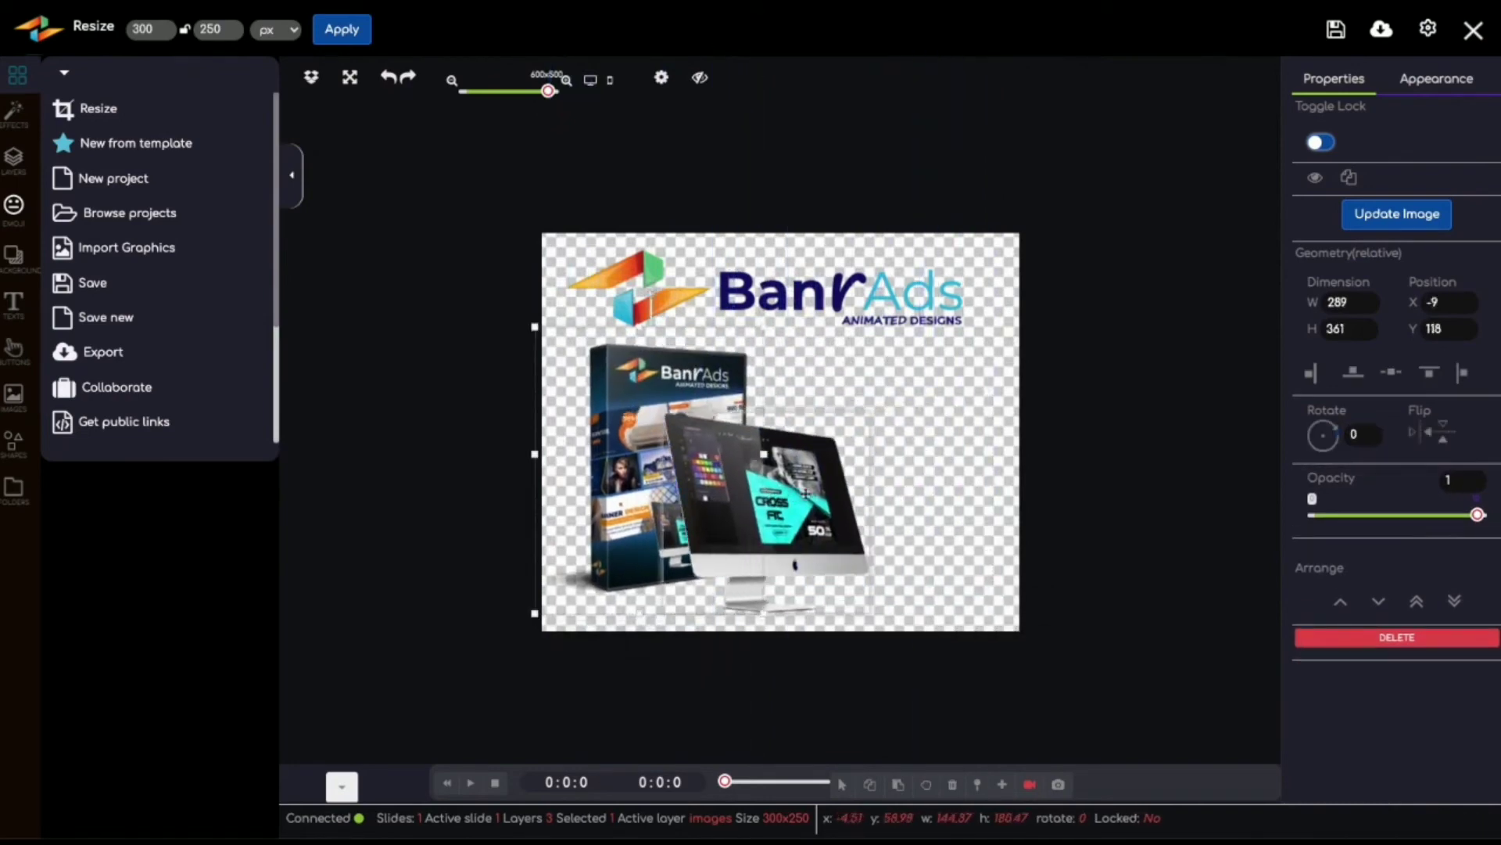
pyautogui.click(806, 493)
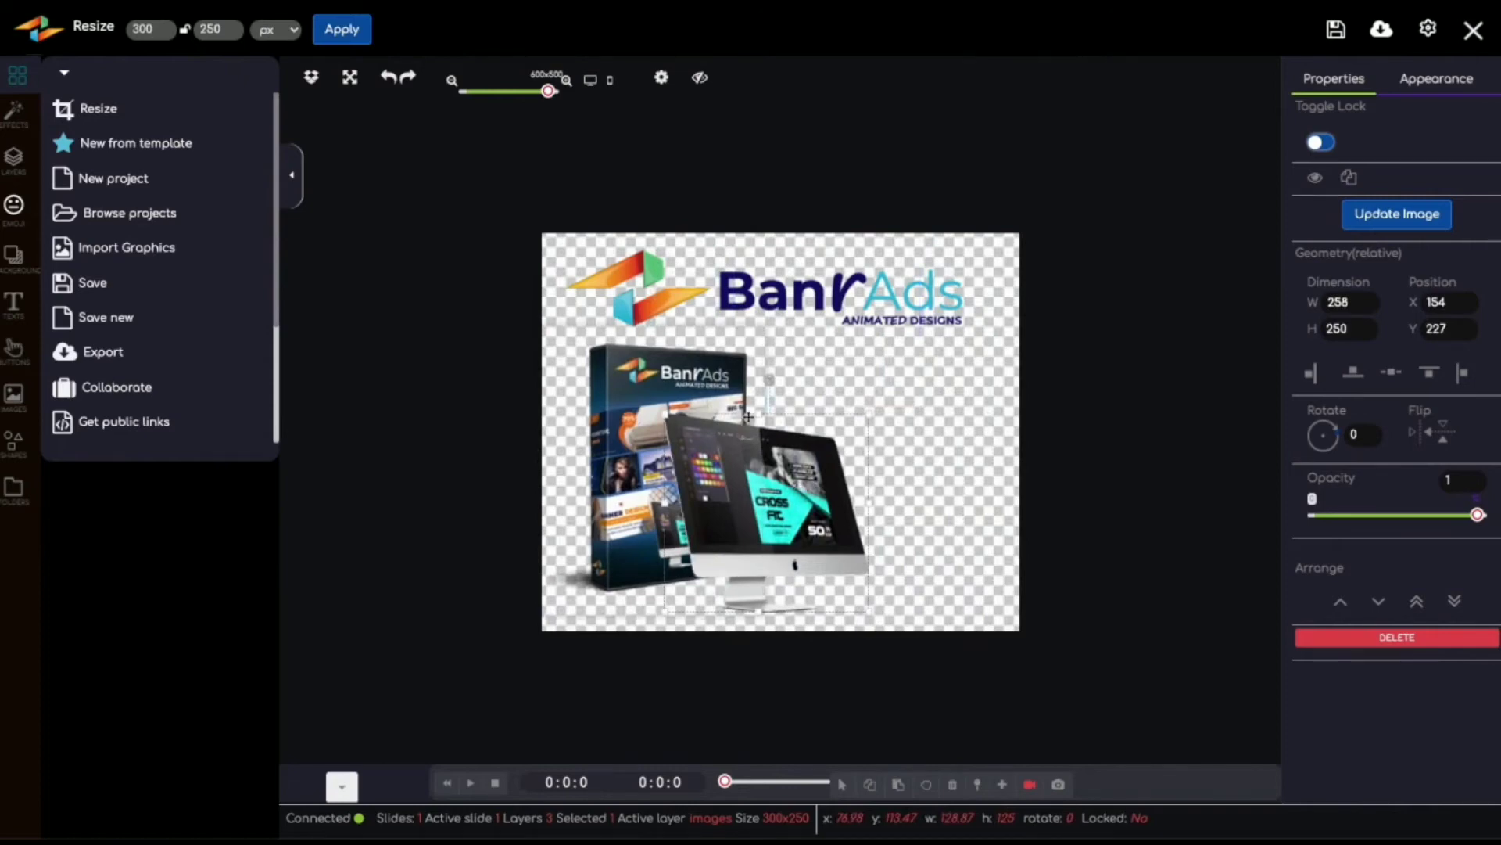
pyautogui.rightClick(758, 457)
pyautogui.moveTo(797, 445)
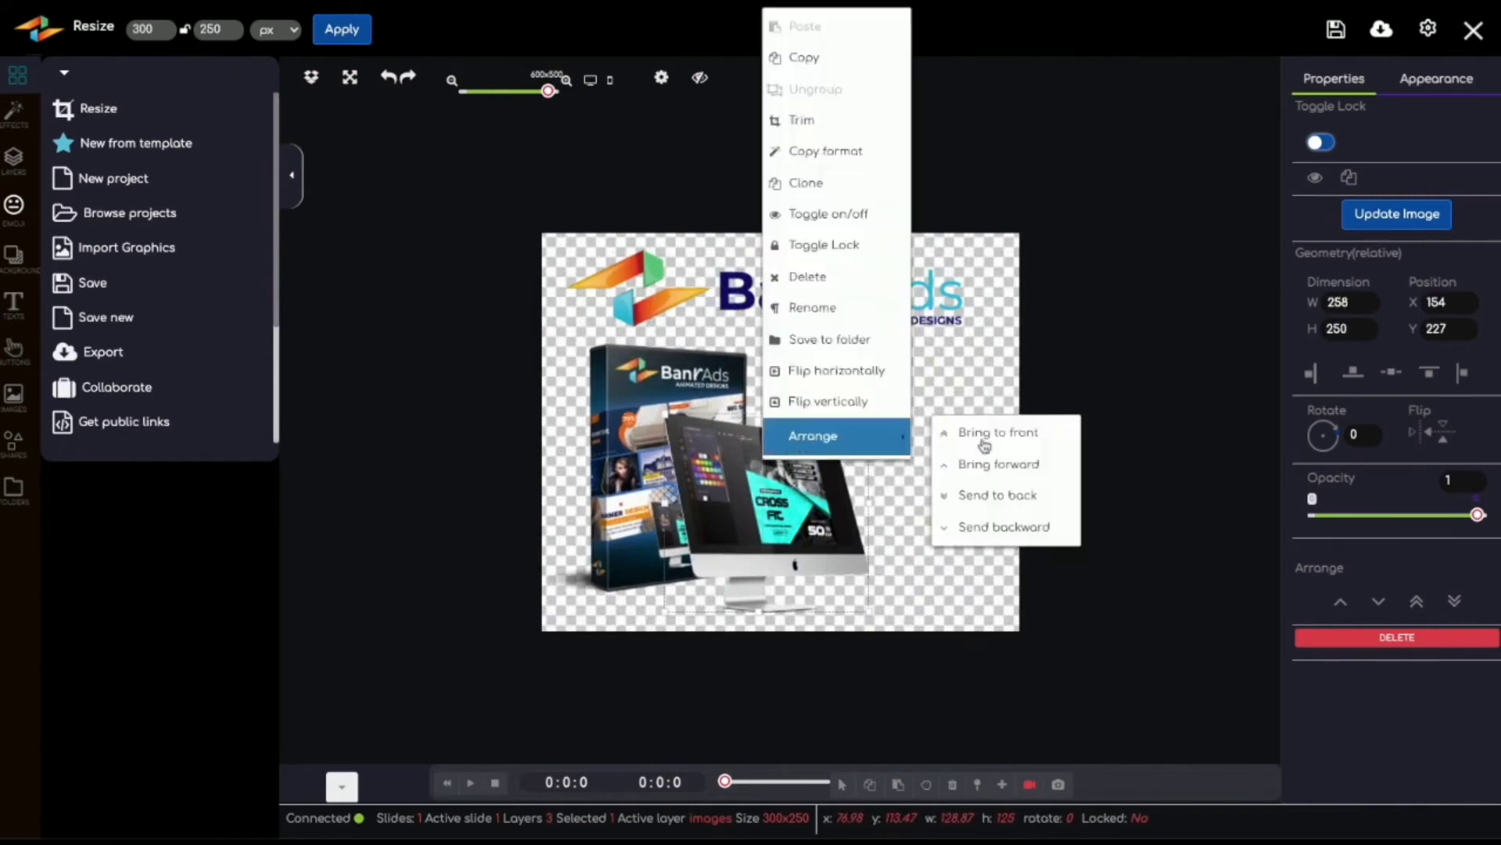
pyautogui.click(965, 372)
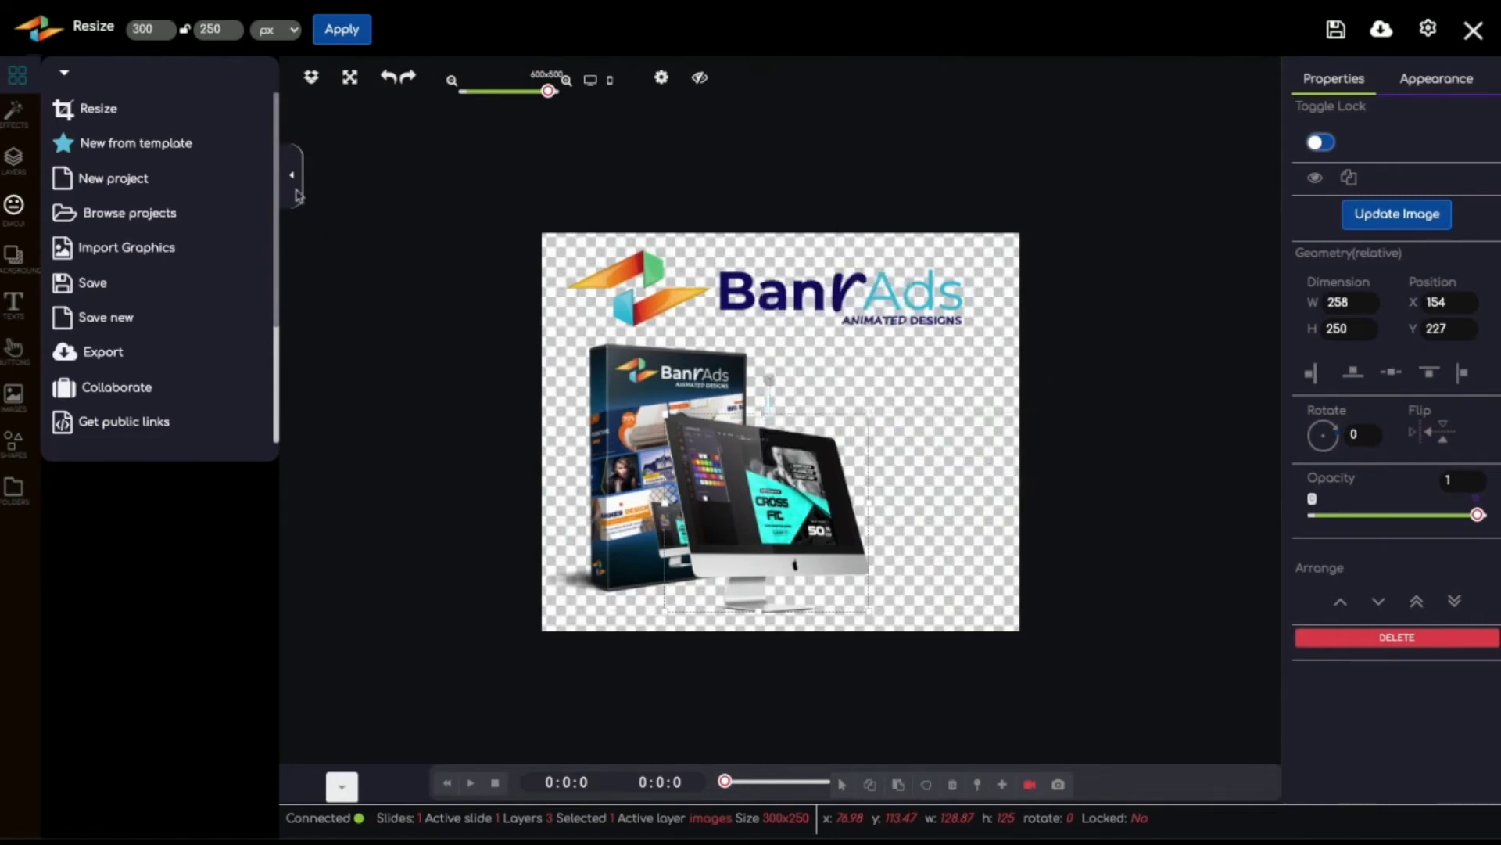
# Step: Apply the light grey gradient as the banner's background
pyautogui.click(11, 262)
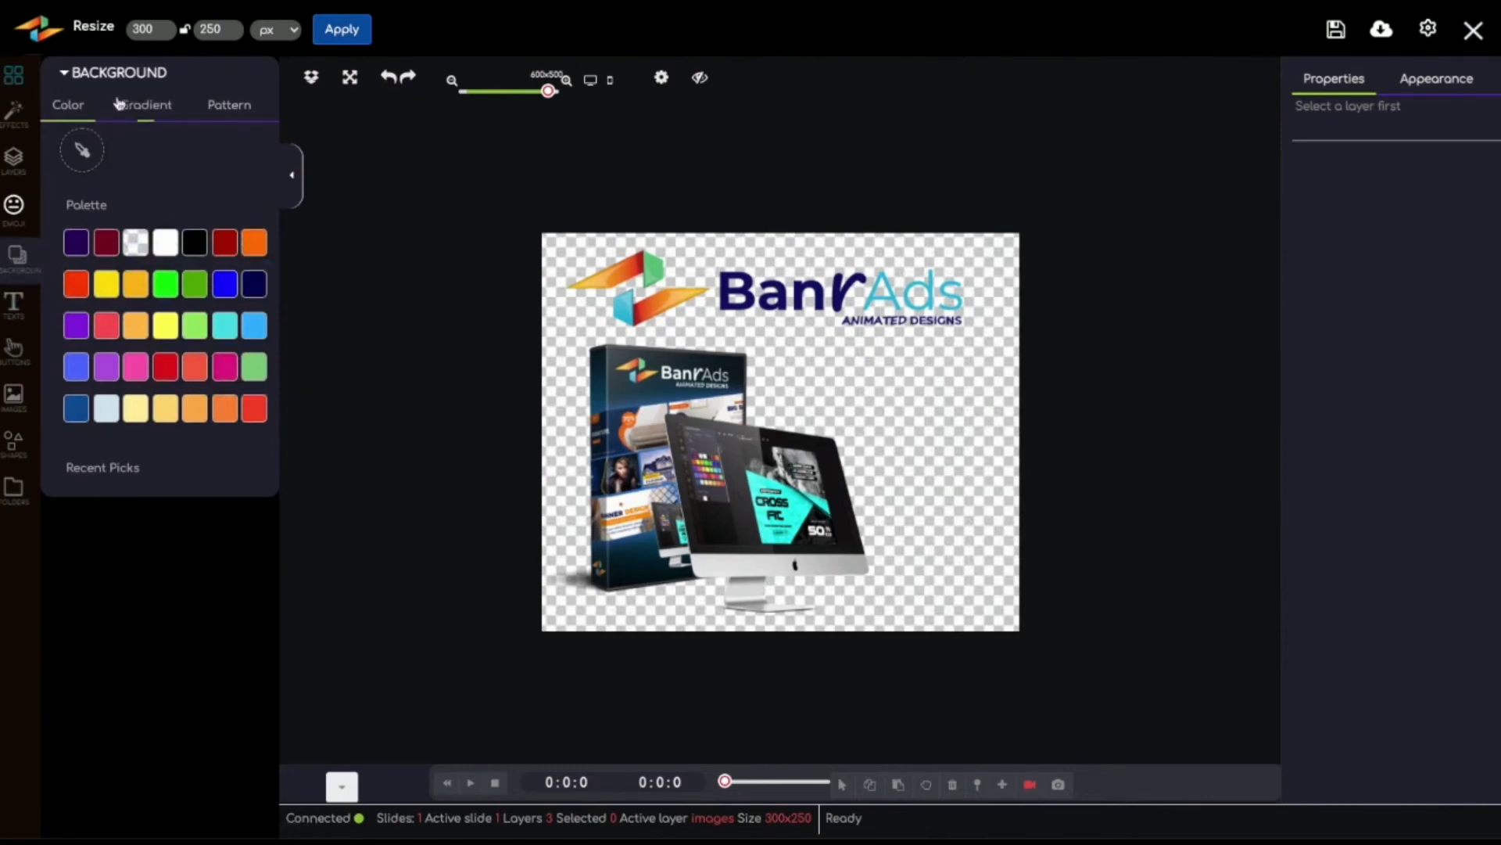
pyautogui.click(142, 106)
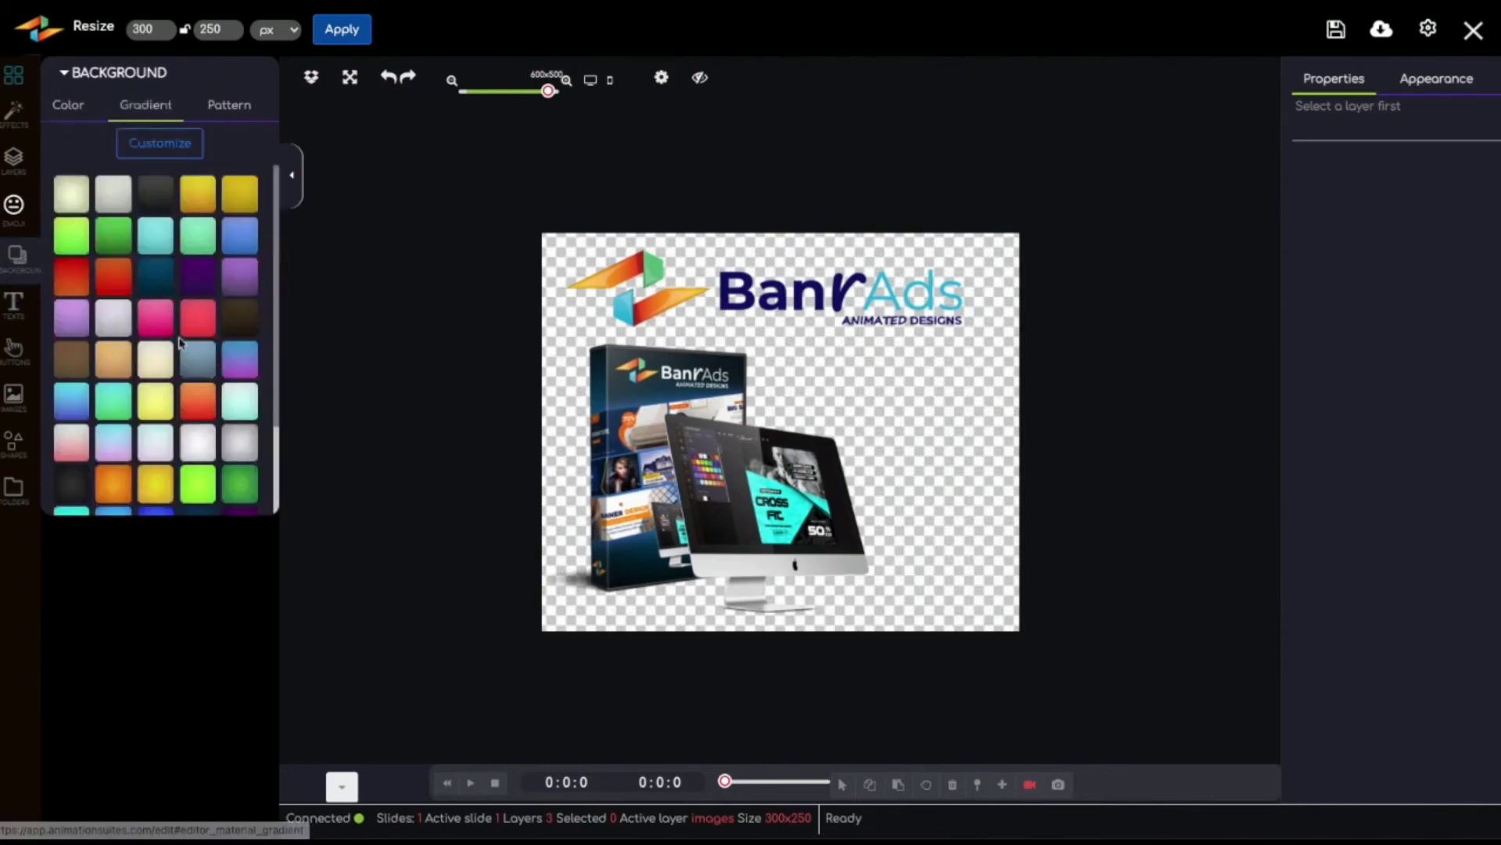
pyautogui.click(115, 194)
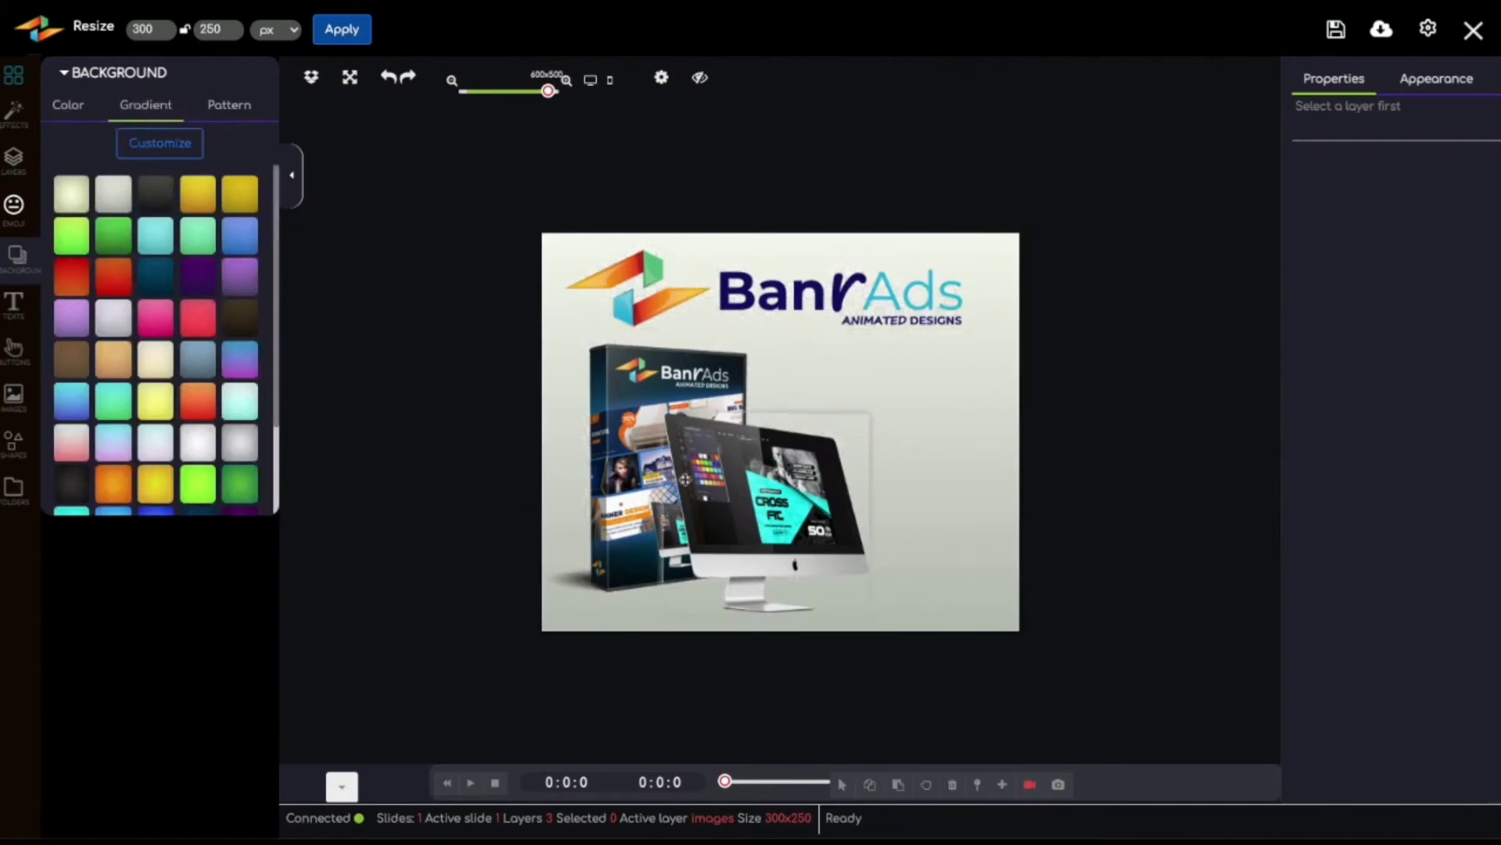
# Step: Move the product box and the monitor further left on the canvas, placing the monitor at about x 62, y 116
pyautogui.click(635, 422)
pyautogui.click(813, 504)
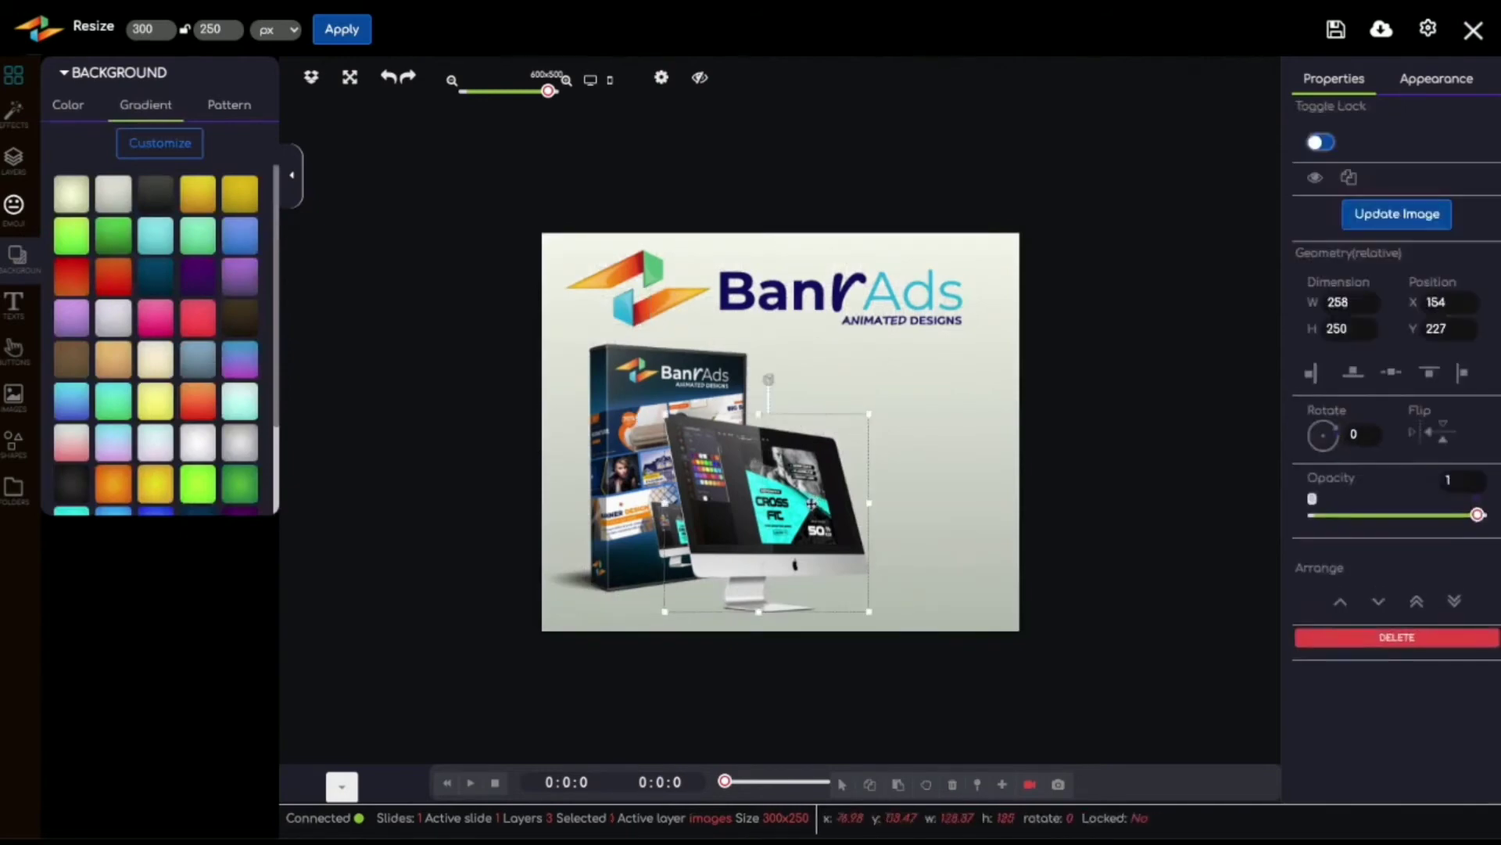
pyautogui.moveTo(630, 423); pyautogui.dragTo(598, 423)
pyautogui.click(801, 506)
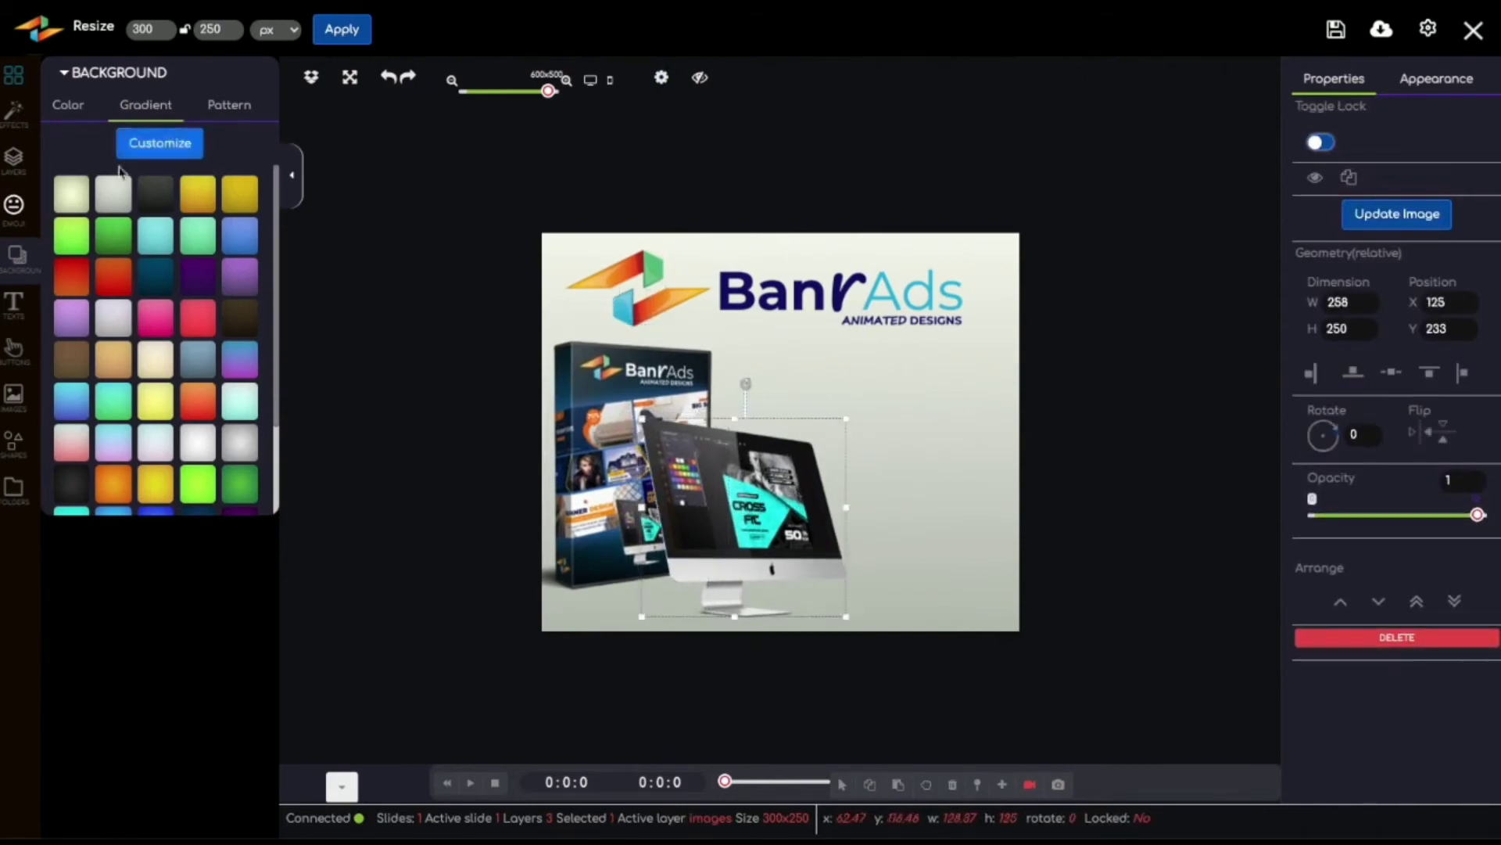
# Step: Add a large text reading "GET YOUR BANNER ANNIMATION STUDIO FOR 89% OFF!" on three lines just below the logo
pyautogui.click(16, 306)
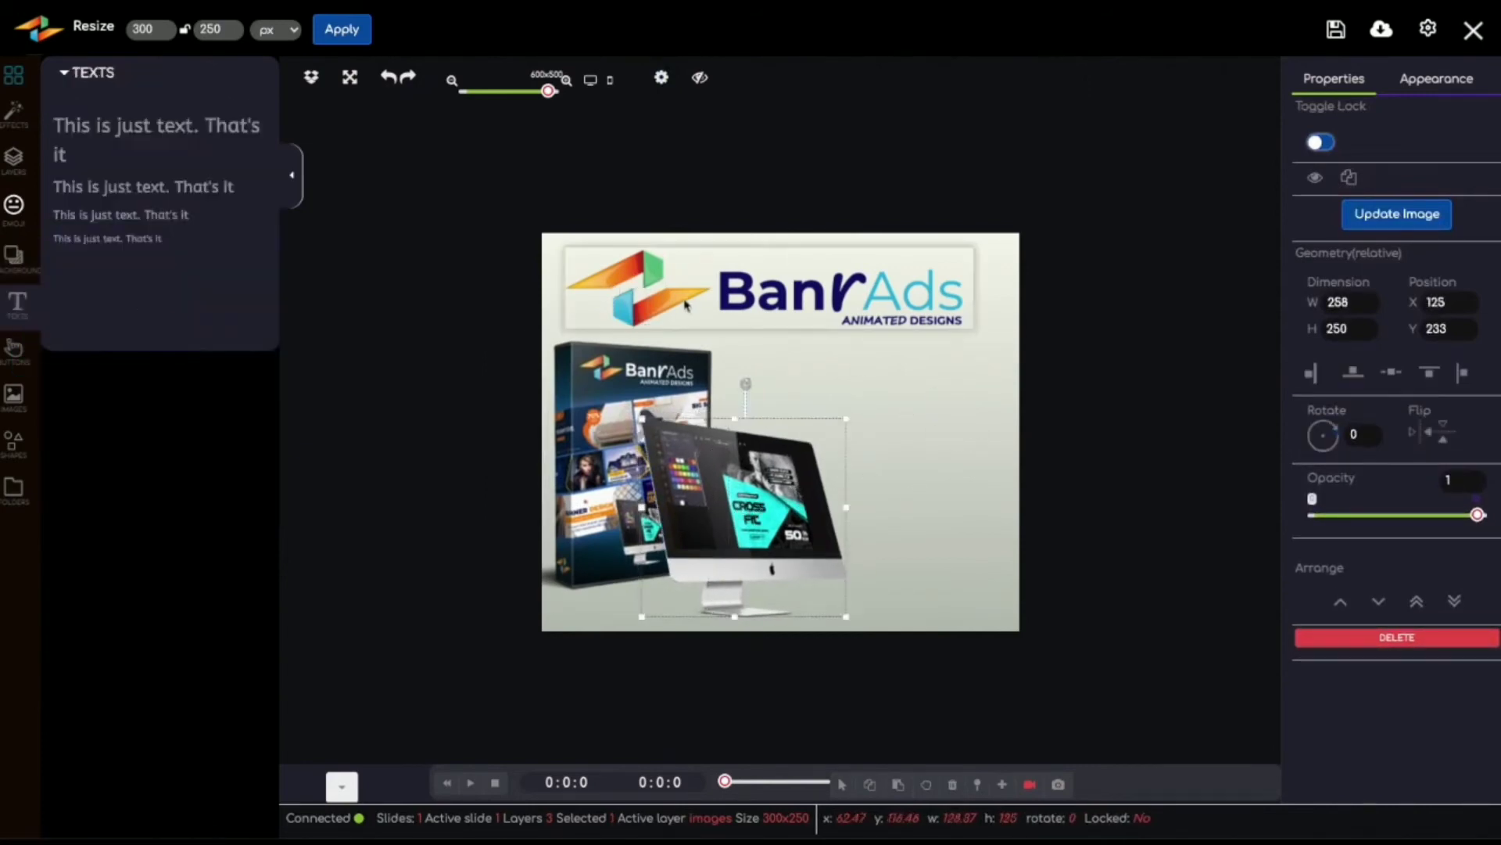
pyautogui.click(158, 125)
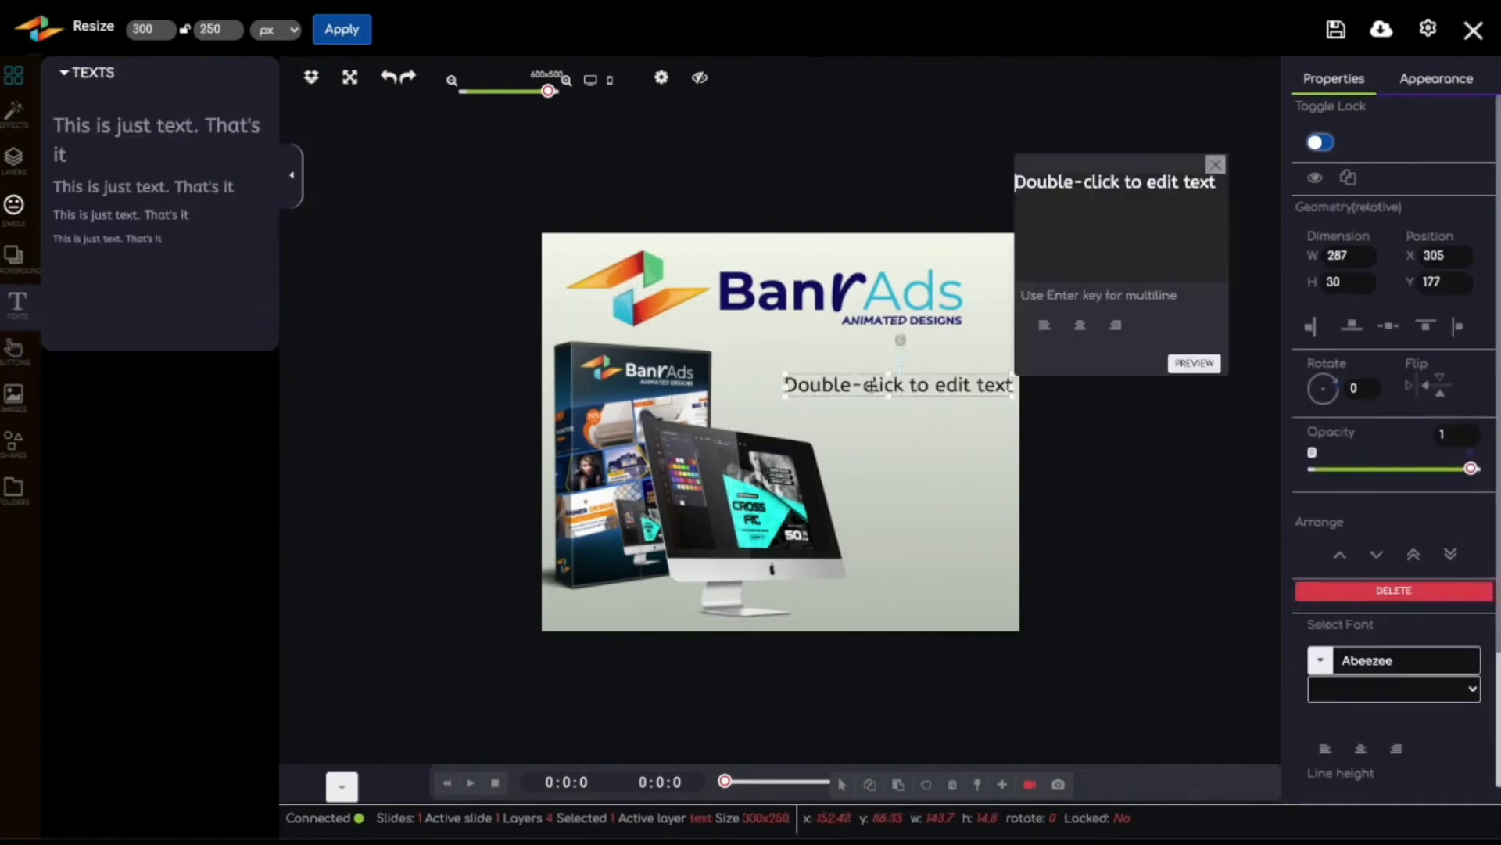
pyautogui.hotkey('ctrl', 'a')
pyautogui.write('GET YOUR BANNER ANNIMATION STUDIO FOR 89% OFF!')
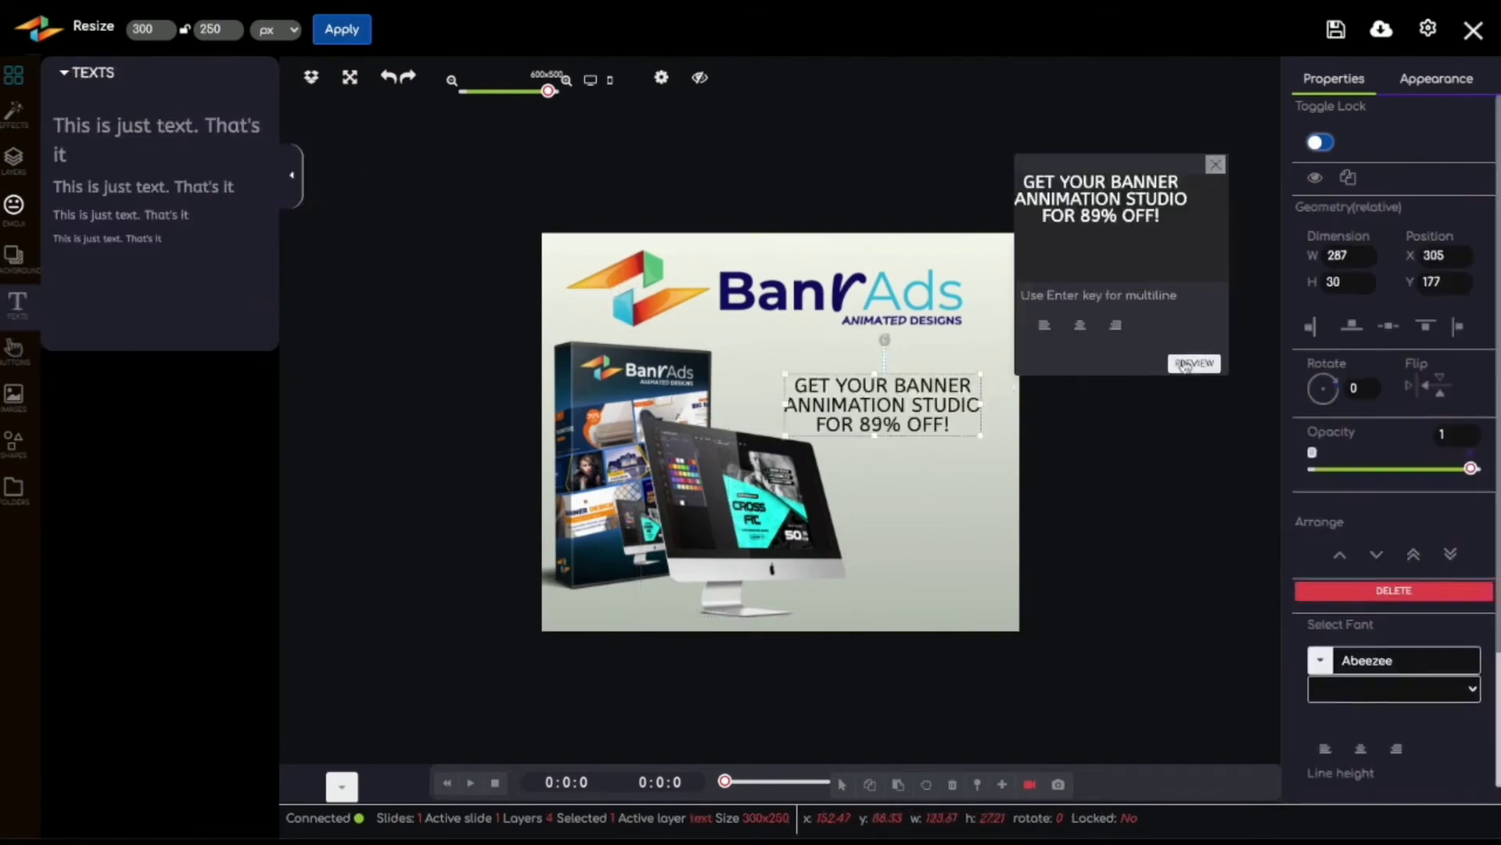
pyautogui.moveTo(911, 379); pyautogui.dragTo(916, 358)
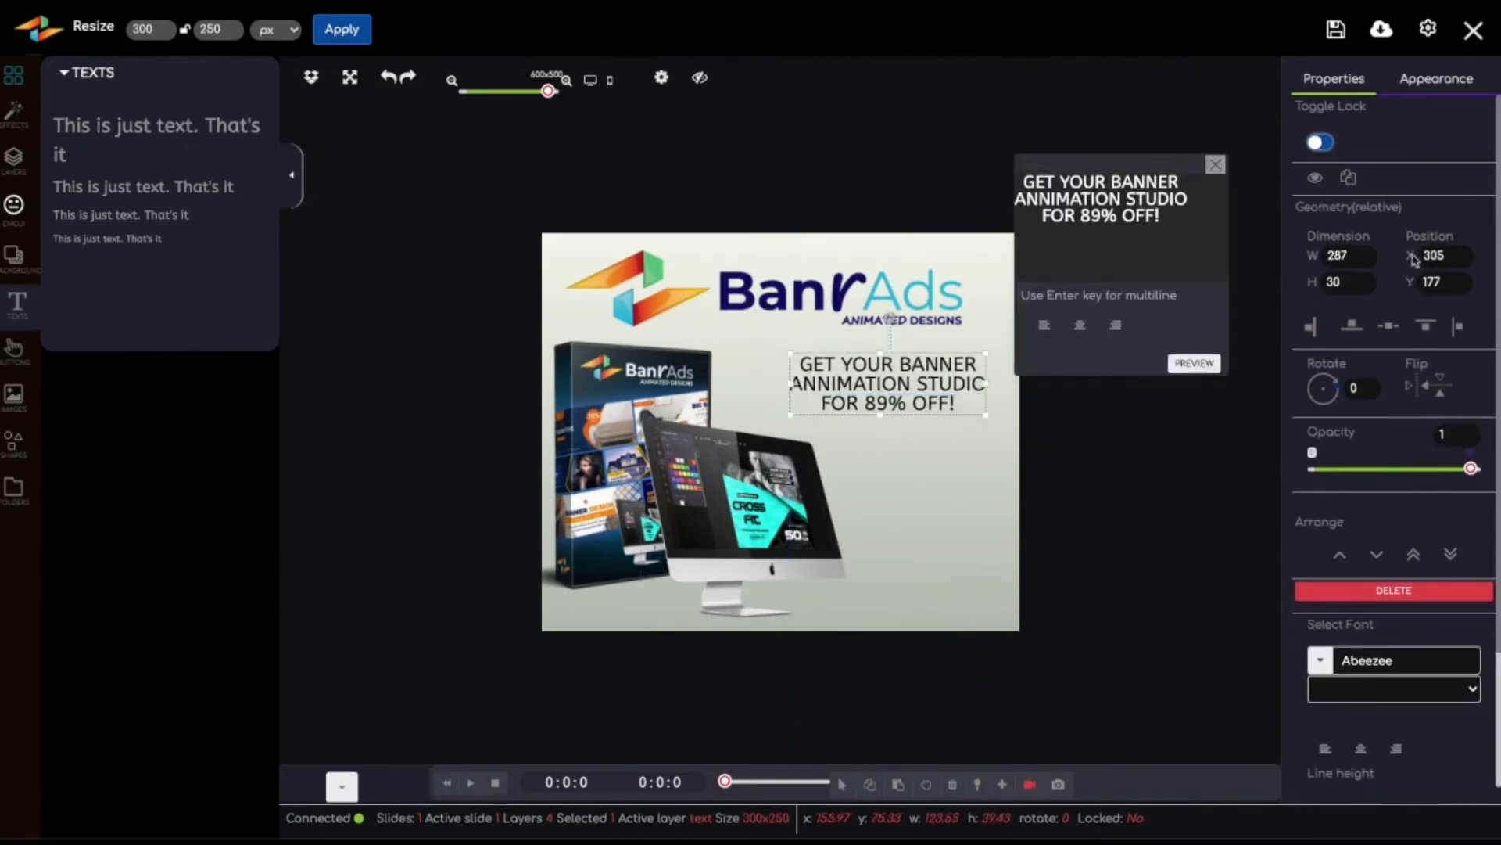
# Step: Change the offer text's solid fill color to bright red, #ff0505
pyautogui.click(1443, 82)
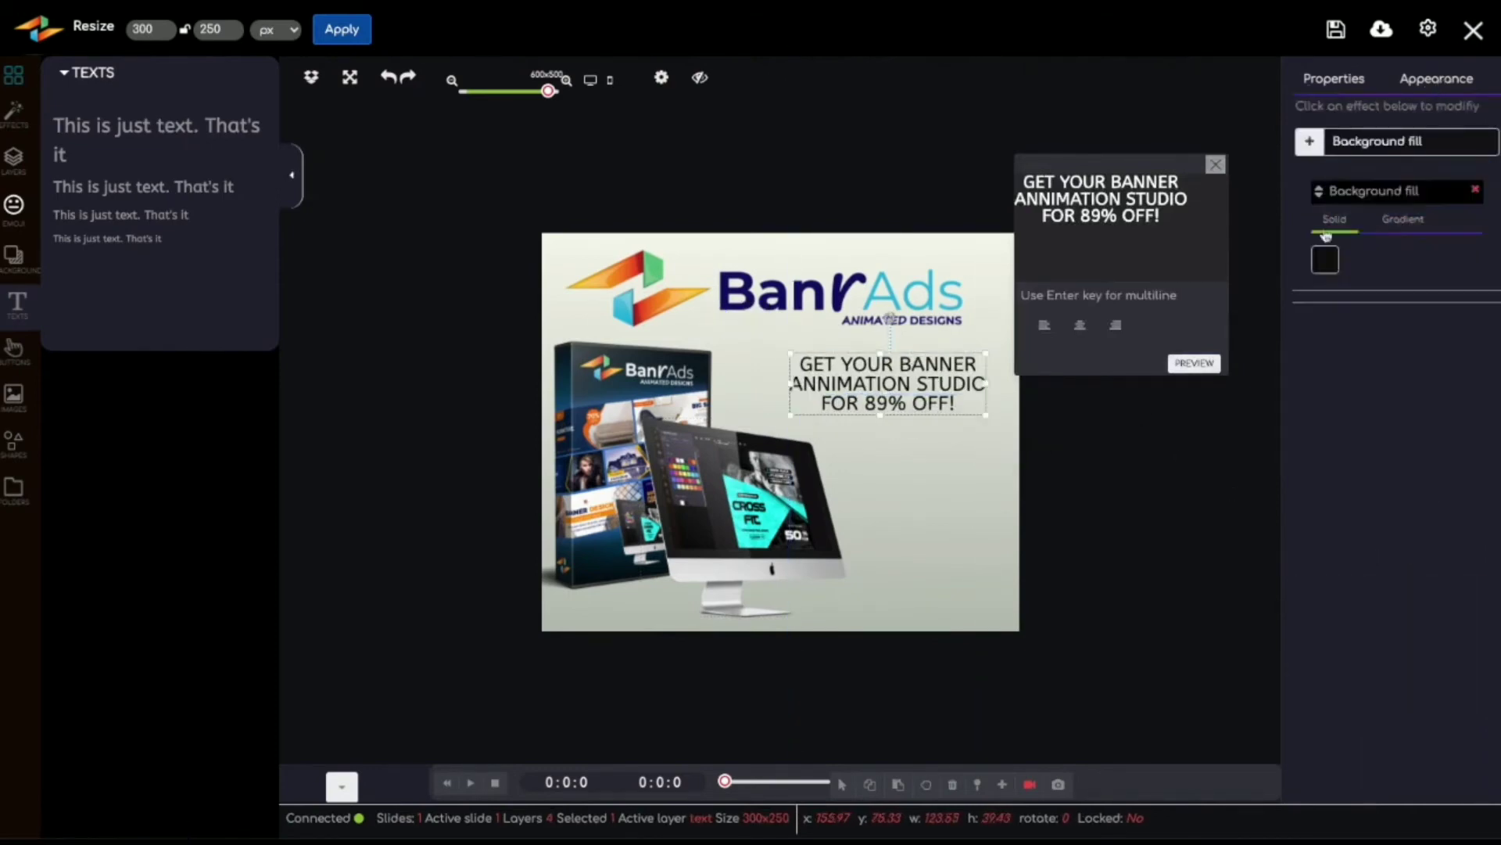
pyautogui.click(1324, 262)
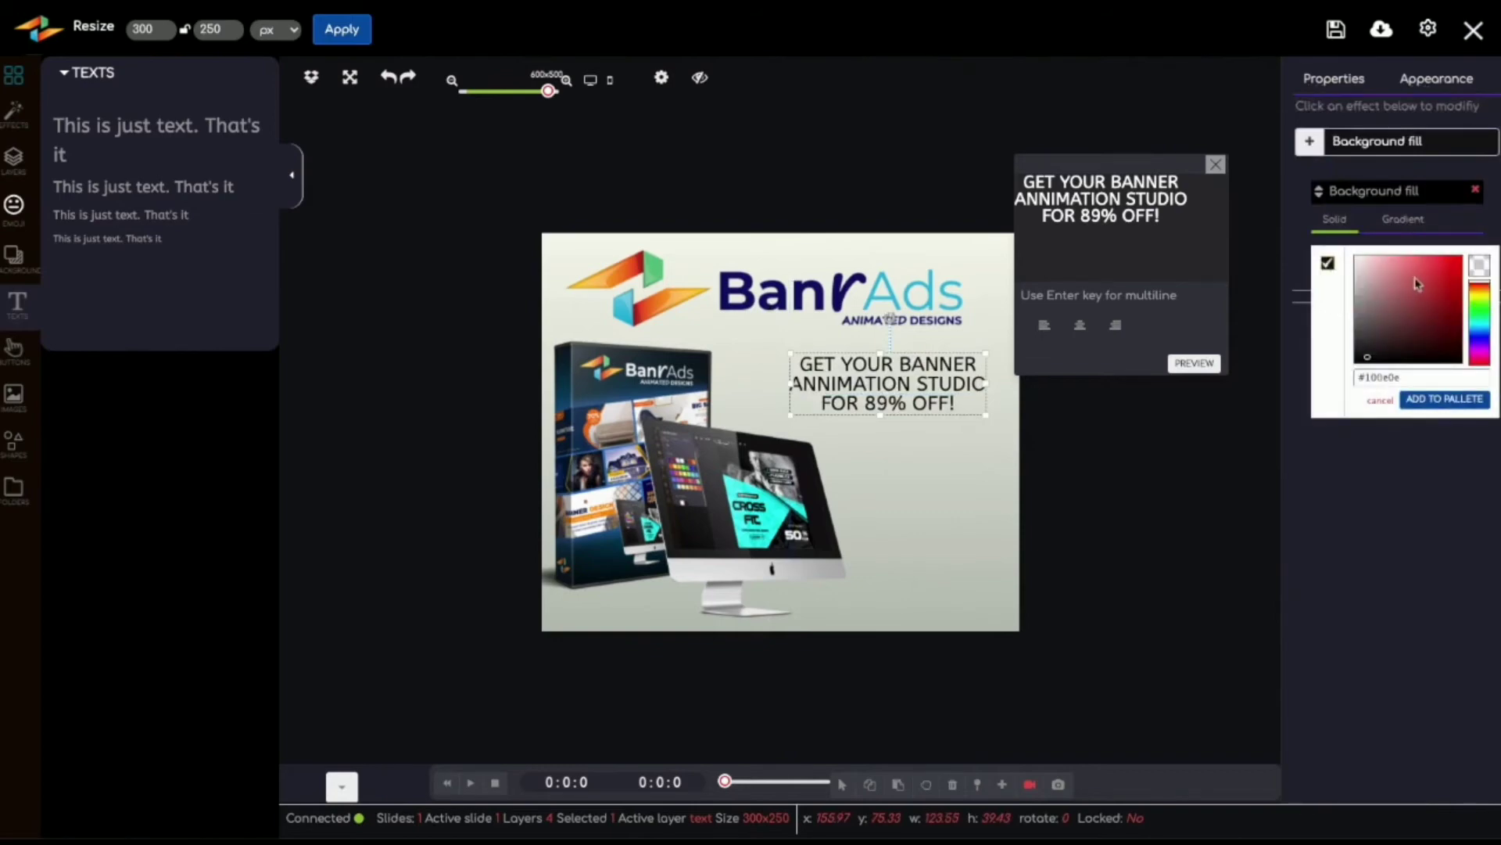
pyautogui.moveTo(1435, 281); pyautogui.dragTo(1464, 258)
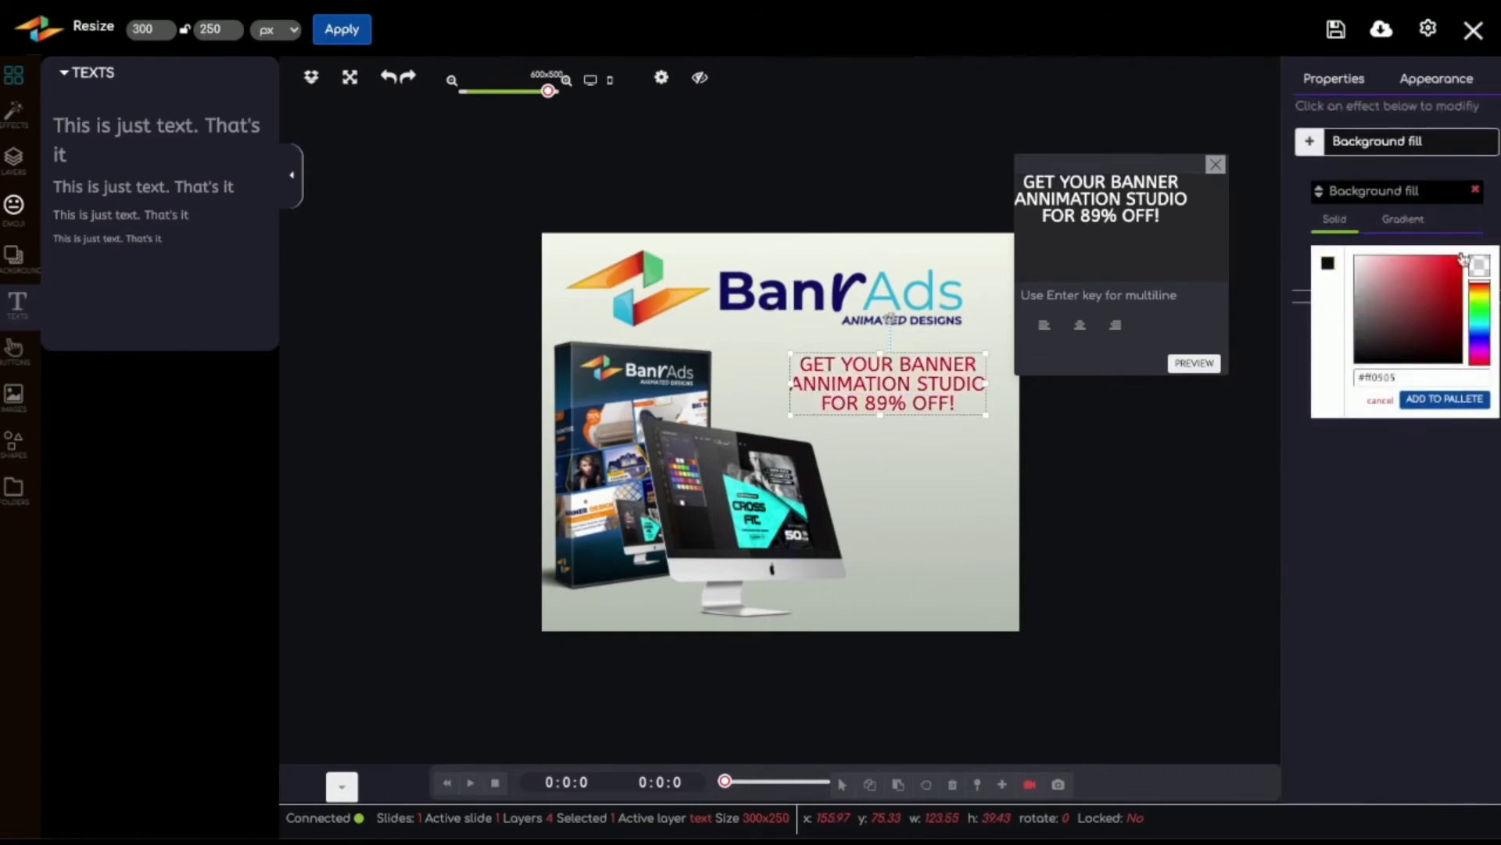
# Step: Set the offer text in Montserrat Bold, enlarge it to about 155 by 48, and position it below the logo
pyautogui.click(1194, 363)
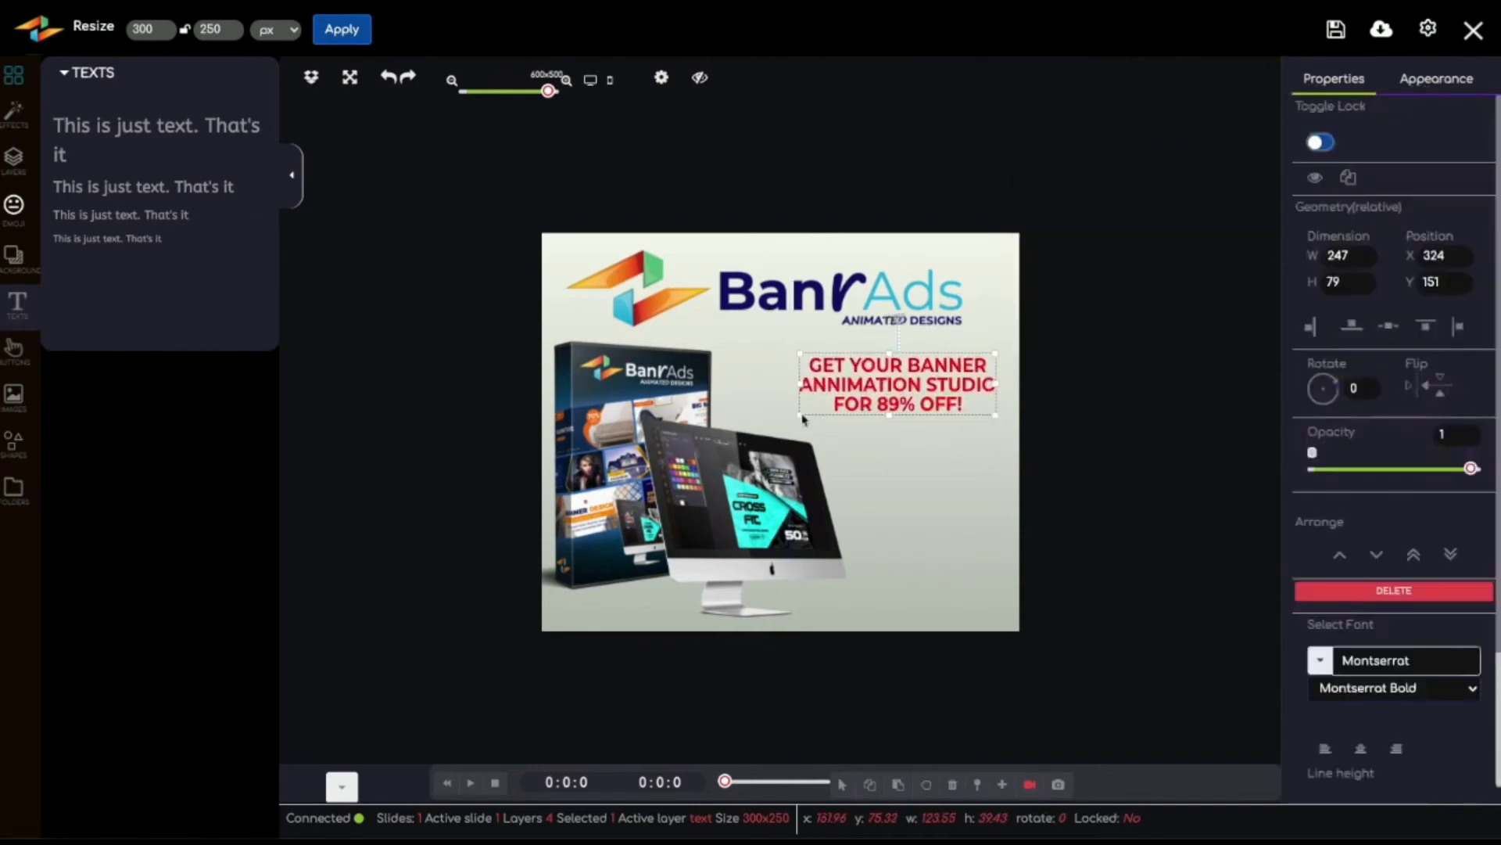
pyautogui.moveTo(787, 433); pyautogui.dragTo(785, 431)
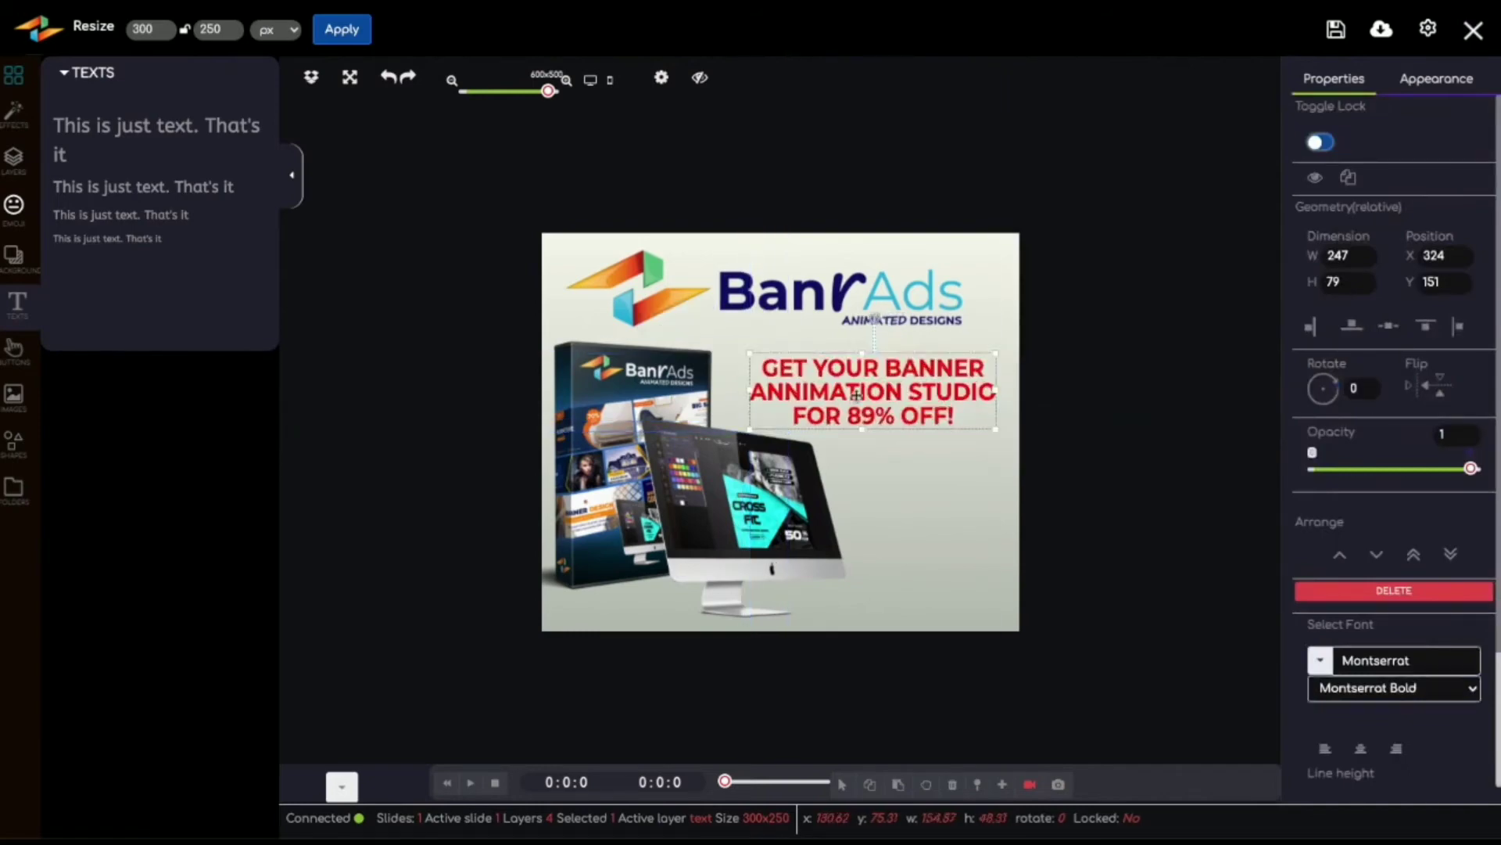
pyautogui.moveTo(856, 397); pyautogui.dragTo(925, 393)
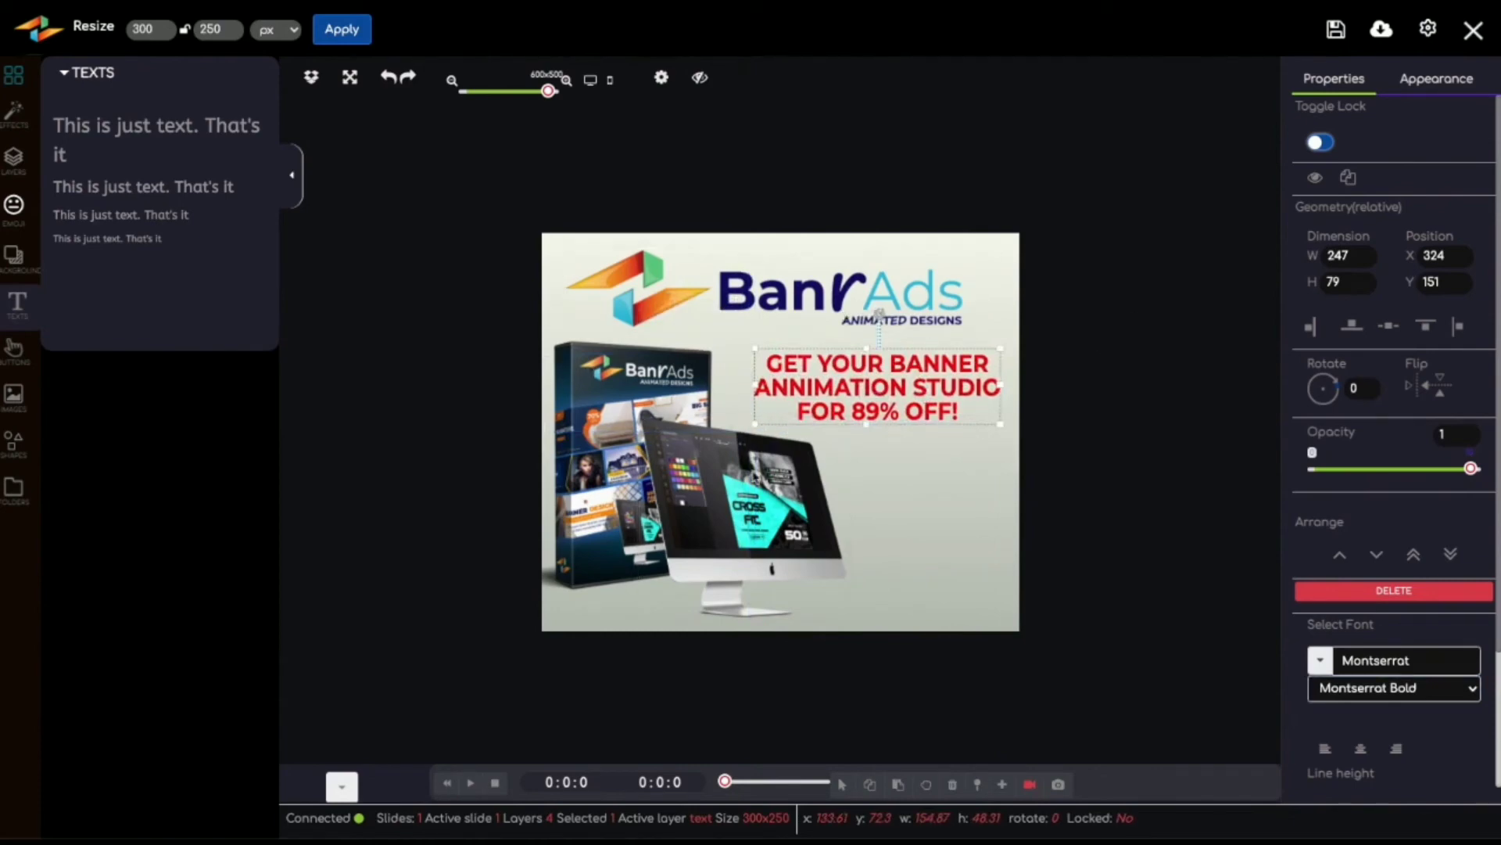
# Step: Expand the animation timeline to show the banner's layer tracks
pyautogui.rightClick(747, 487)
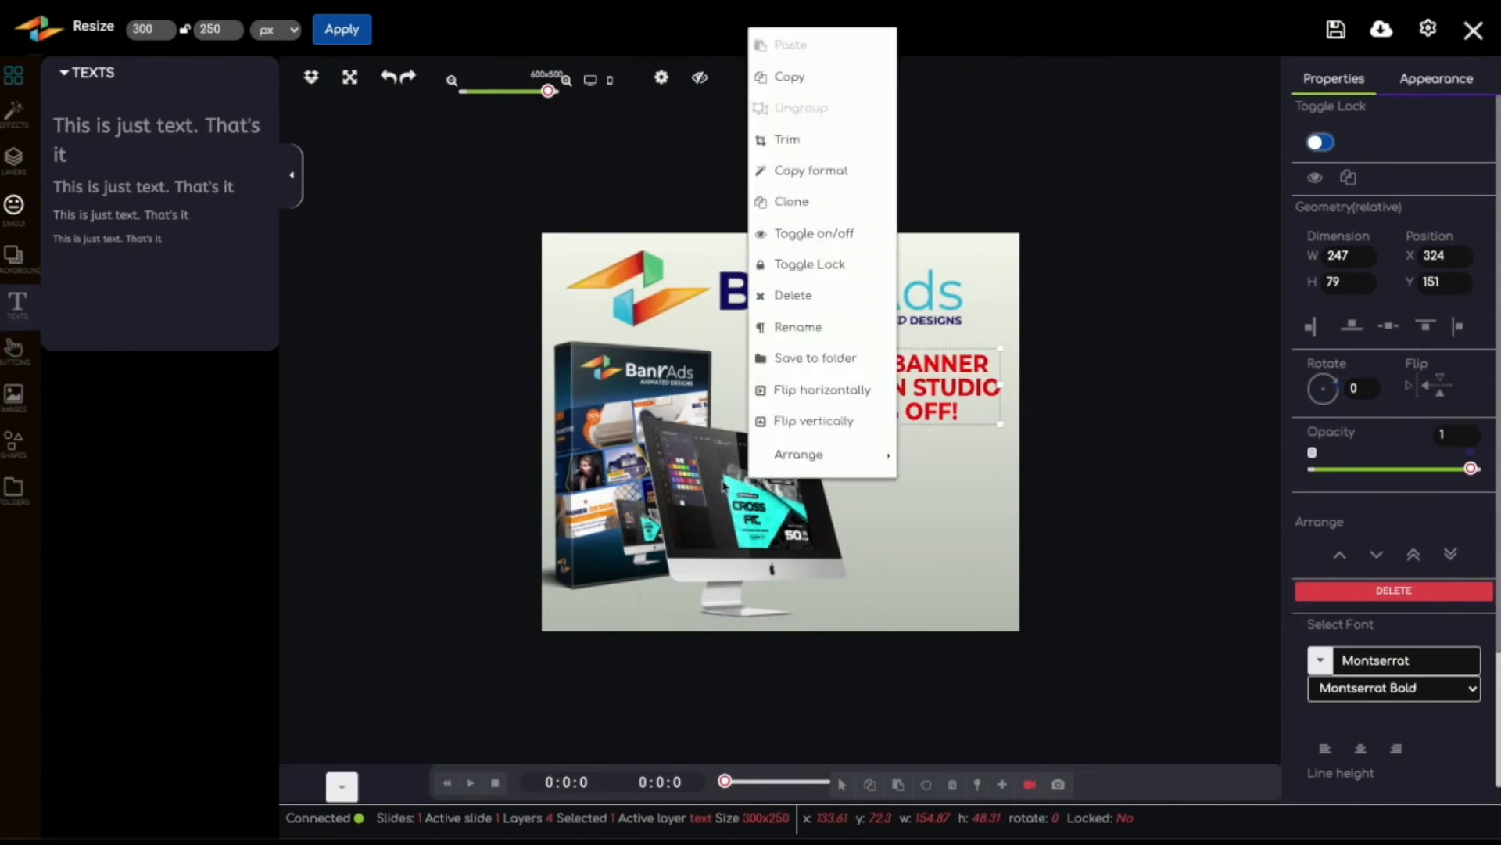
pyautogui.click(1208, 473)
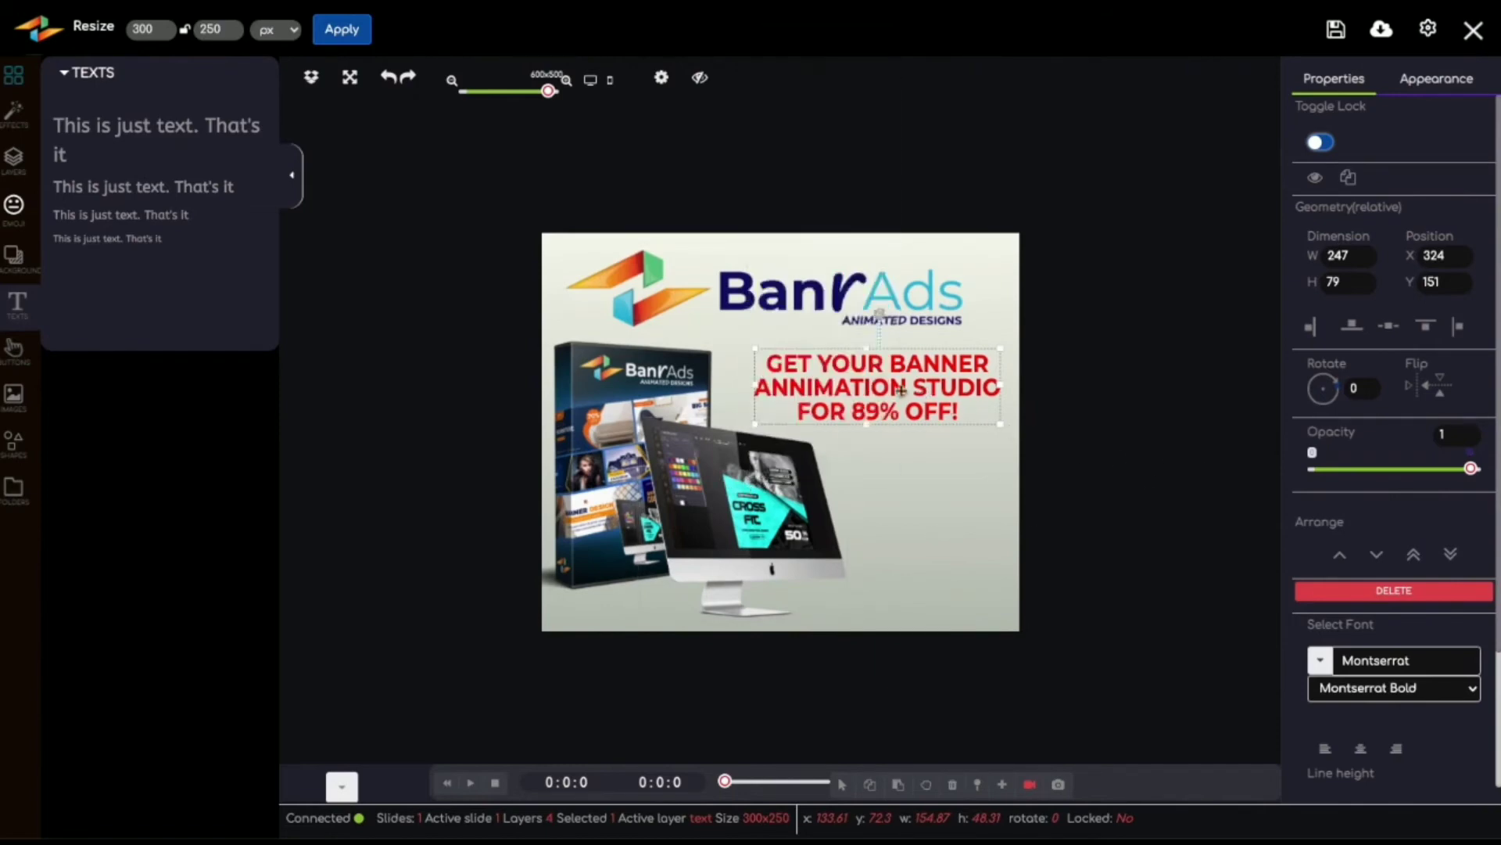
pyautogui.click(344, 786)
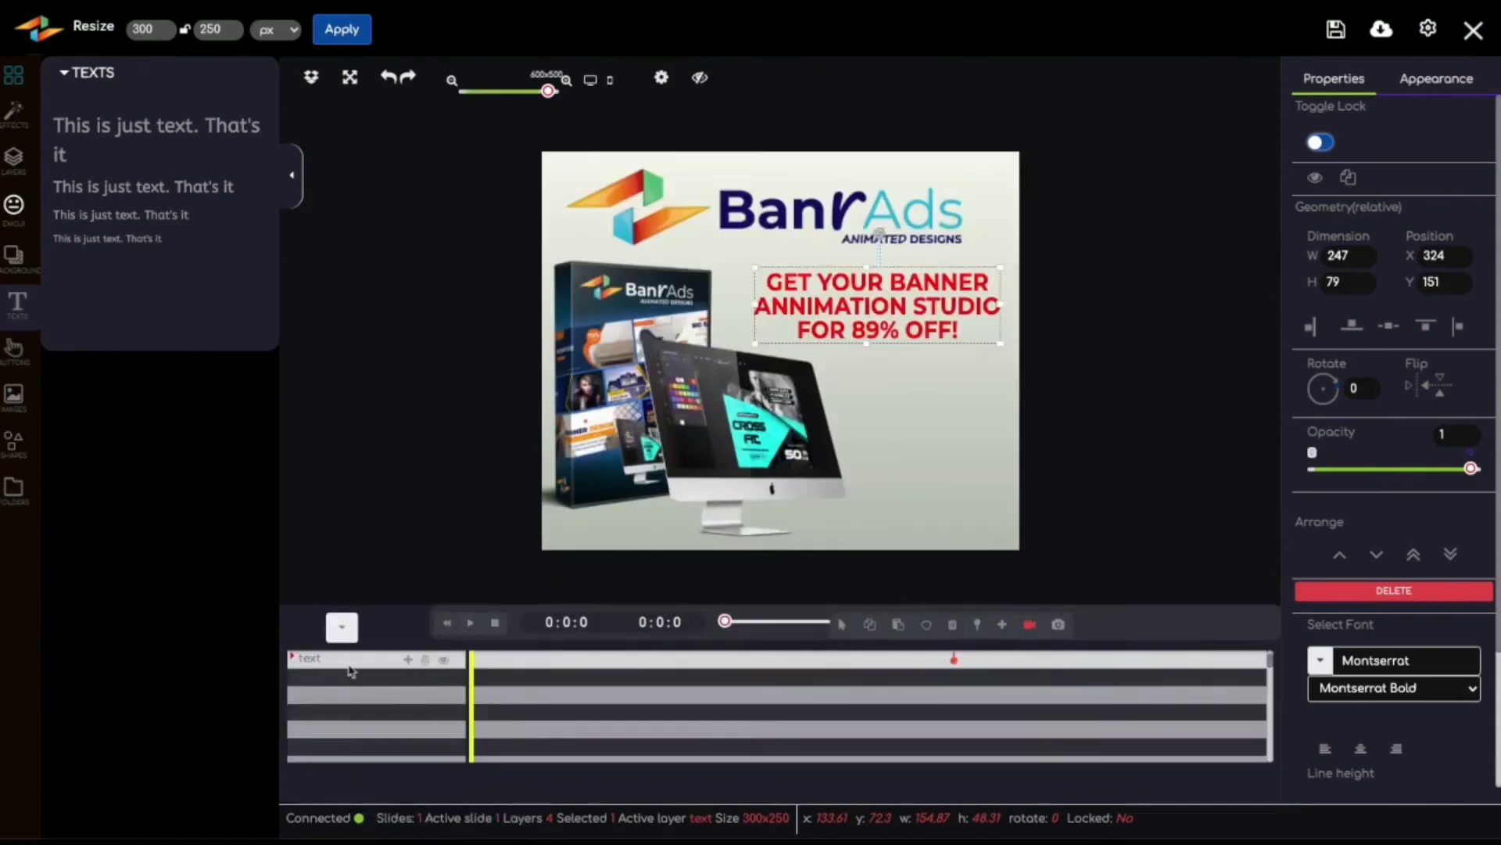
# Step: Add a Typewriter lettering animation to the red offer text layer at the start of the timeline
pyautogui.click(409, 661)
pyautogui.scroll(-5, 480, 598)
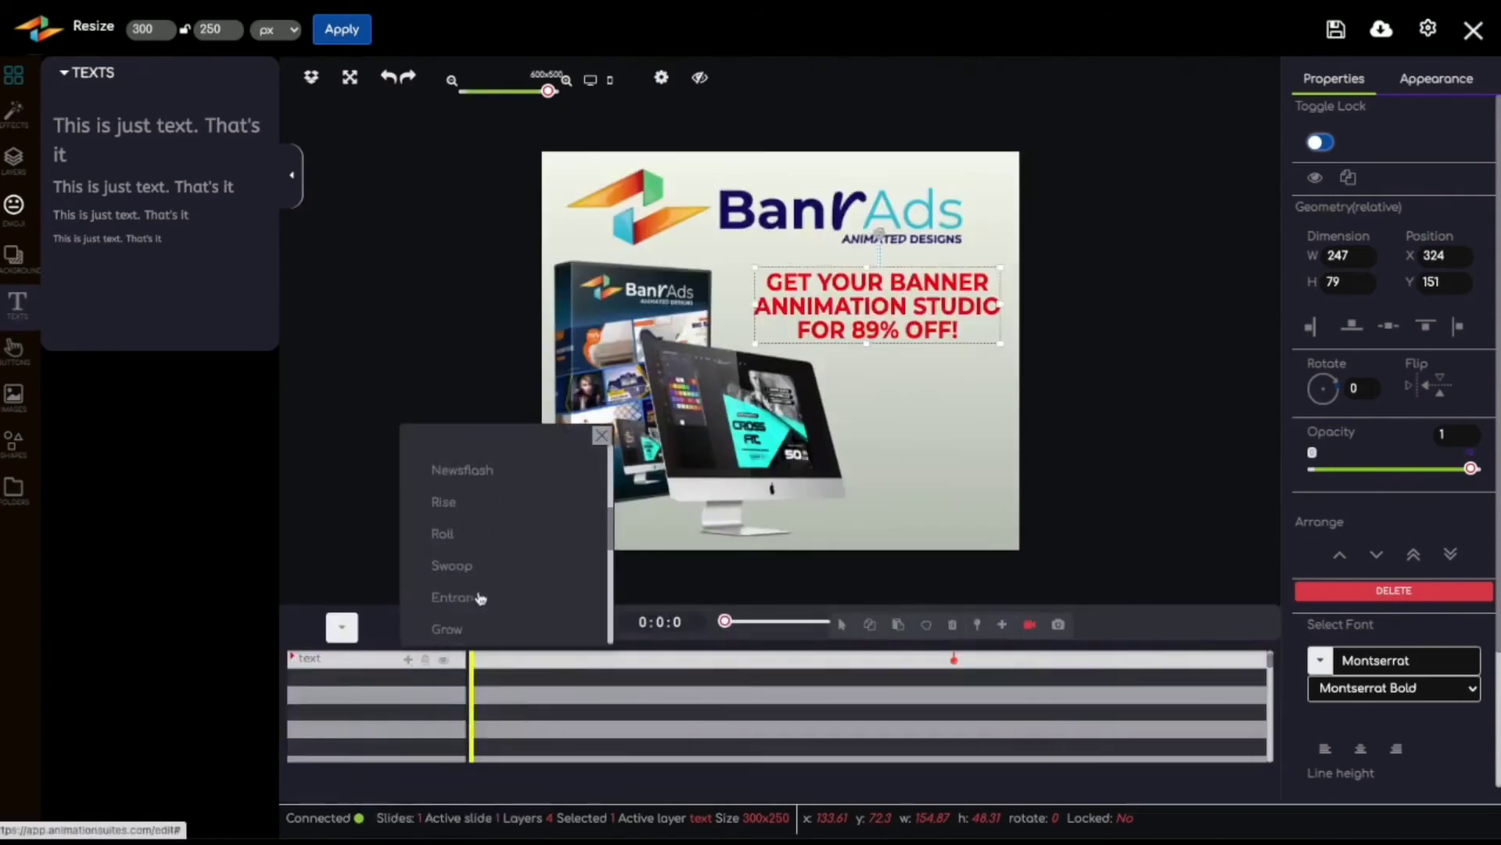
pyautogui.scroll(-5, 480, 598)
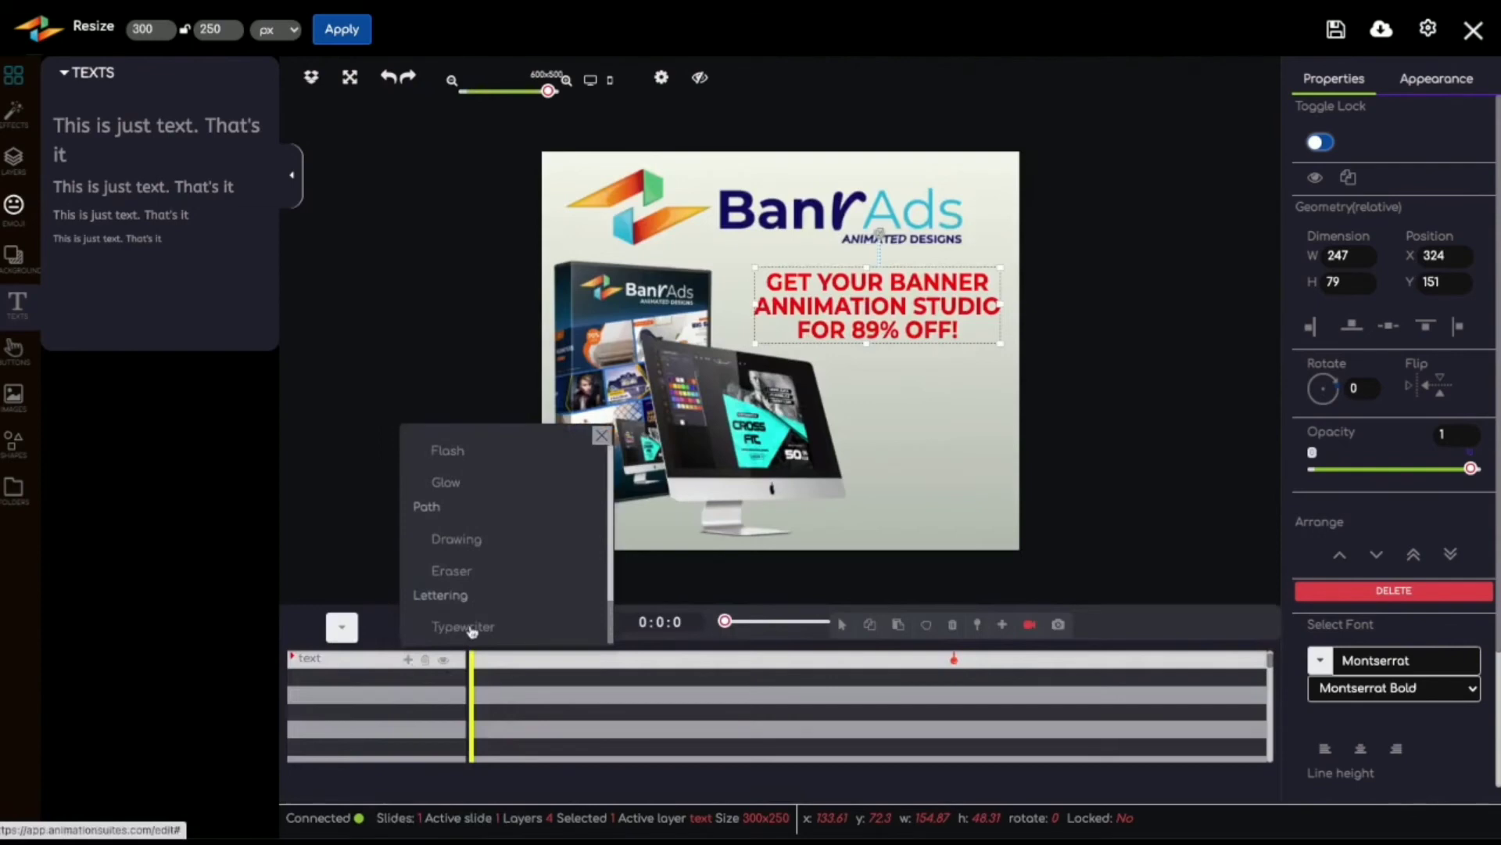
pyautogui.click(461, 628)
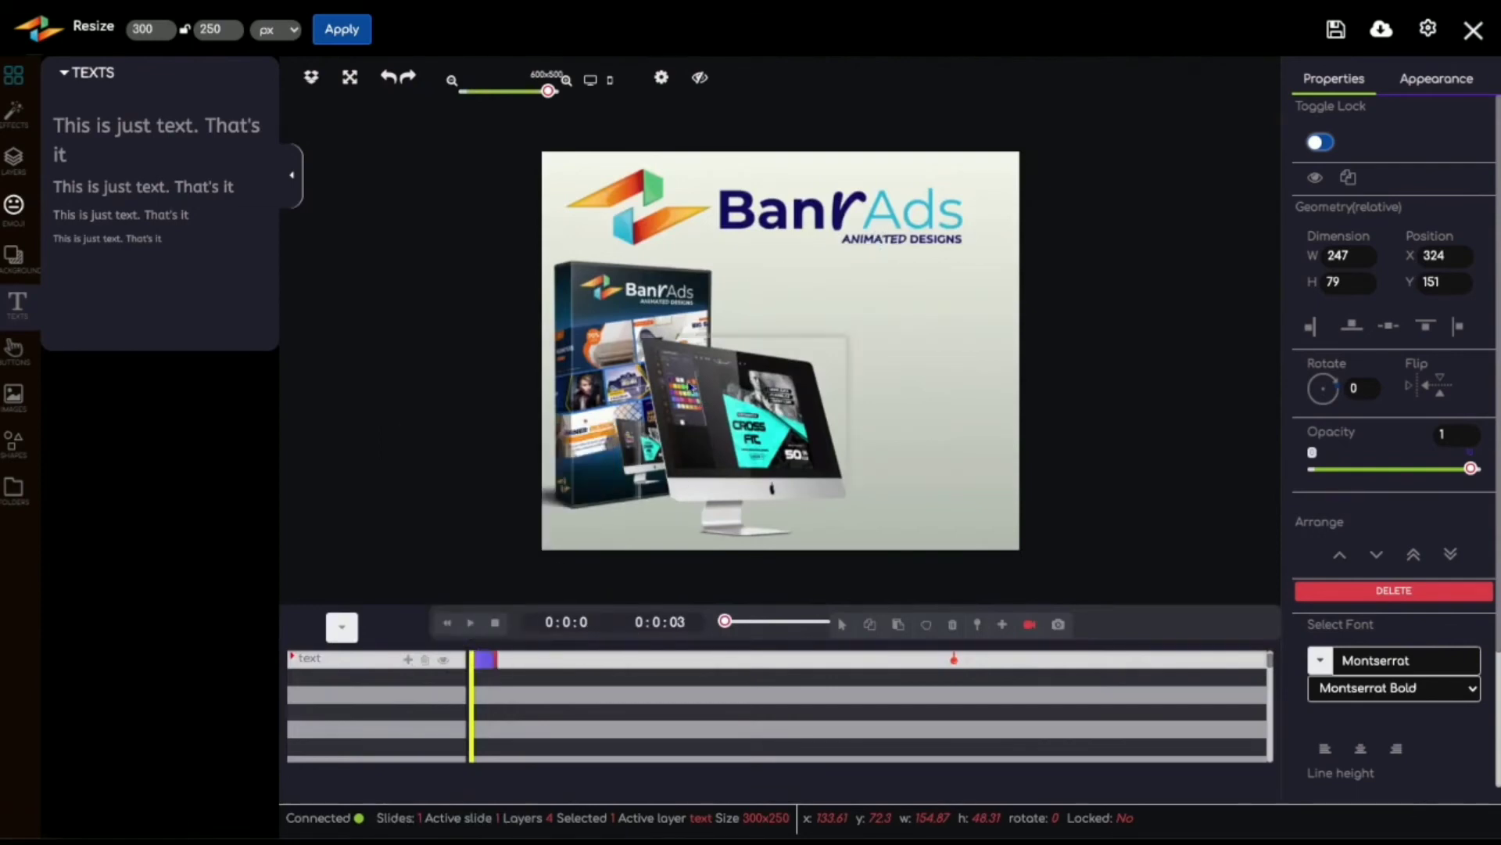
# Step: Apply a Slide left transition to the BanrAds product box image, leaving reverse play and opacity off
pyautogui.click(598, 320)
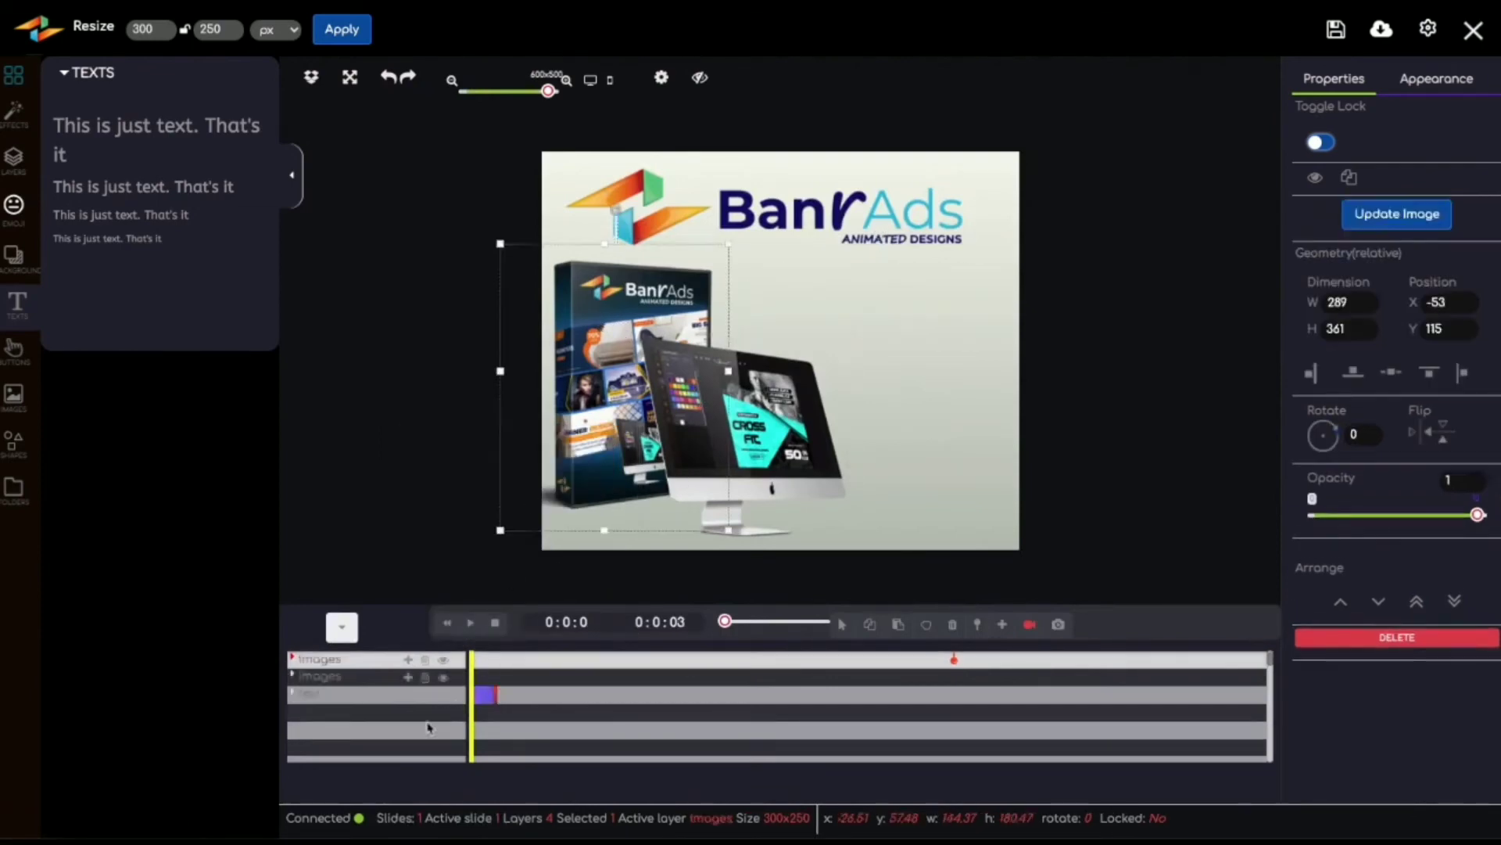
pyautogui.click(408, 661)
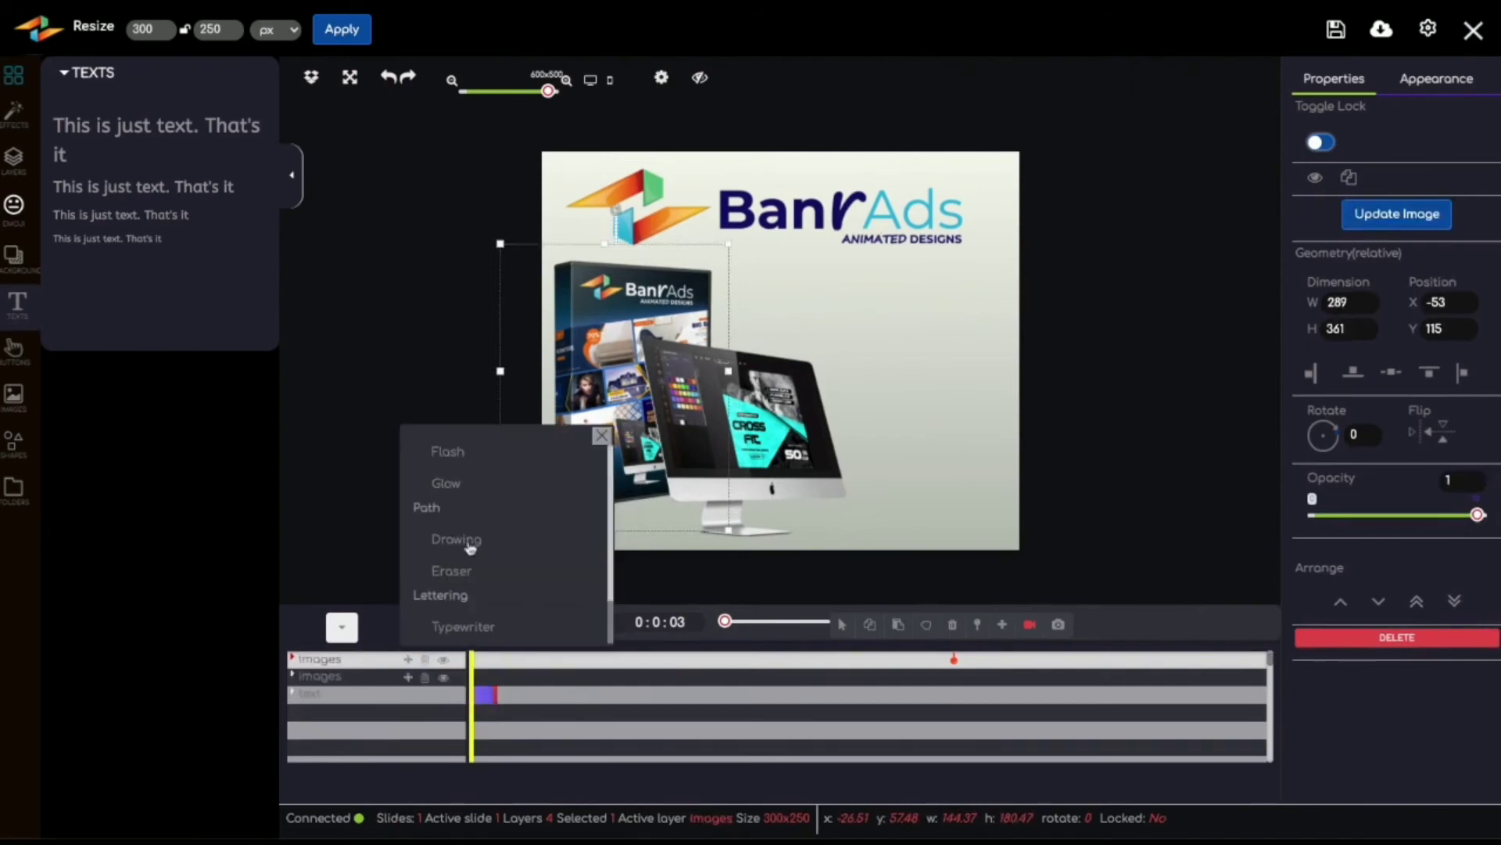
pyautogui.scroll(3, 496, 512)
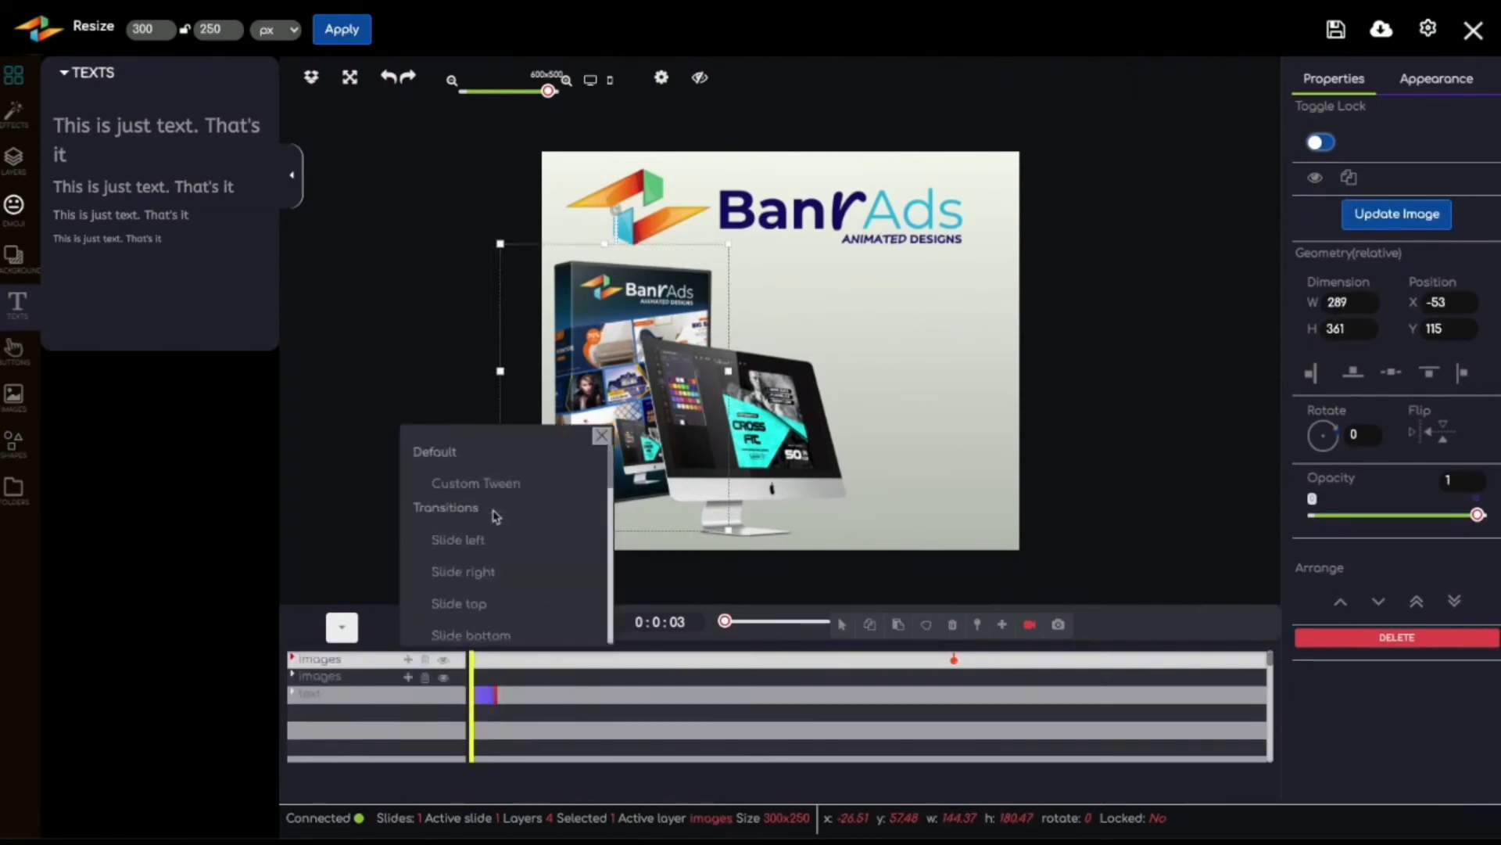
pyautogui.click(457, 542)
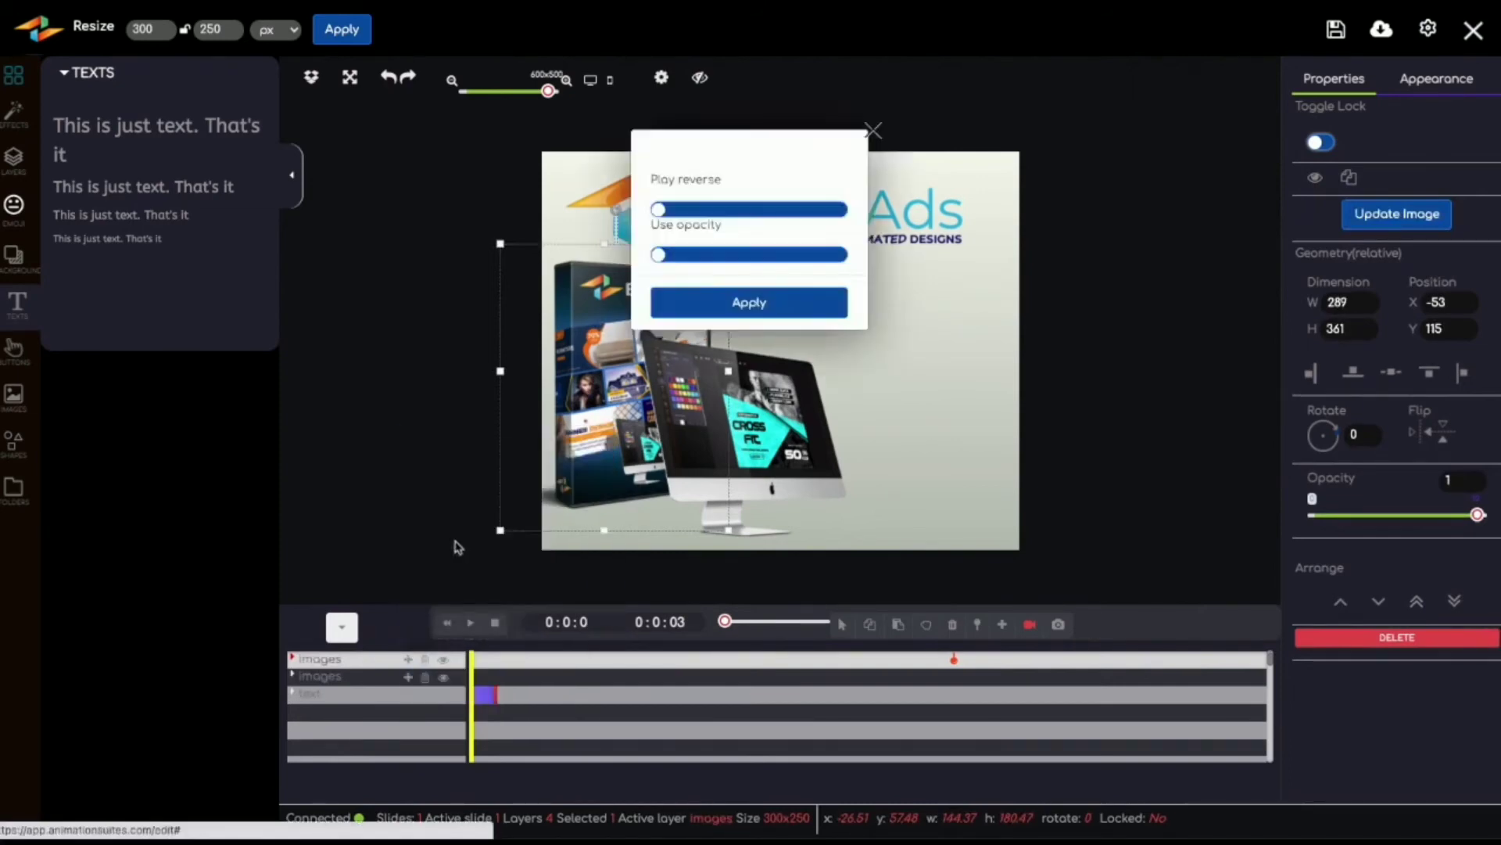
pyautogui.click(773, 305)
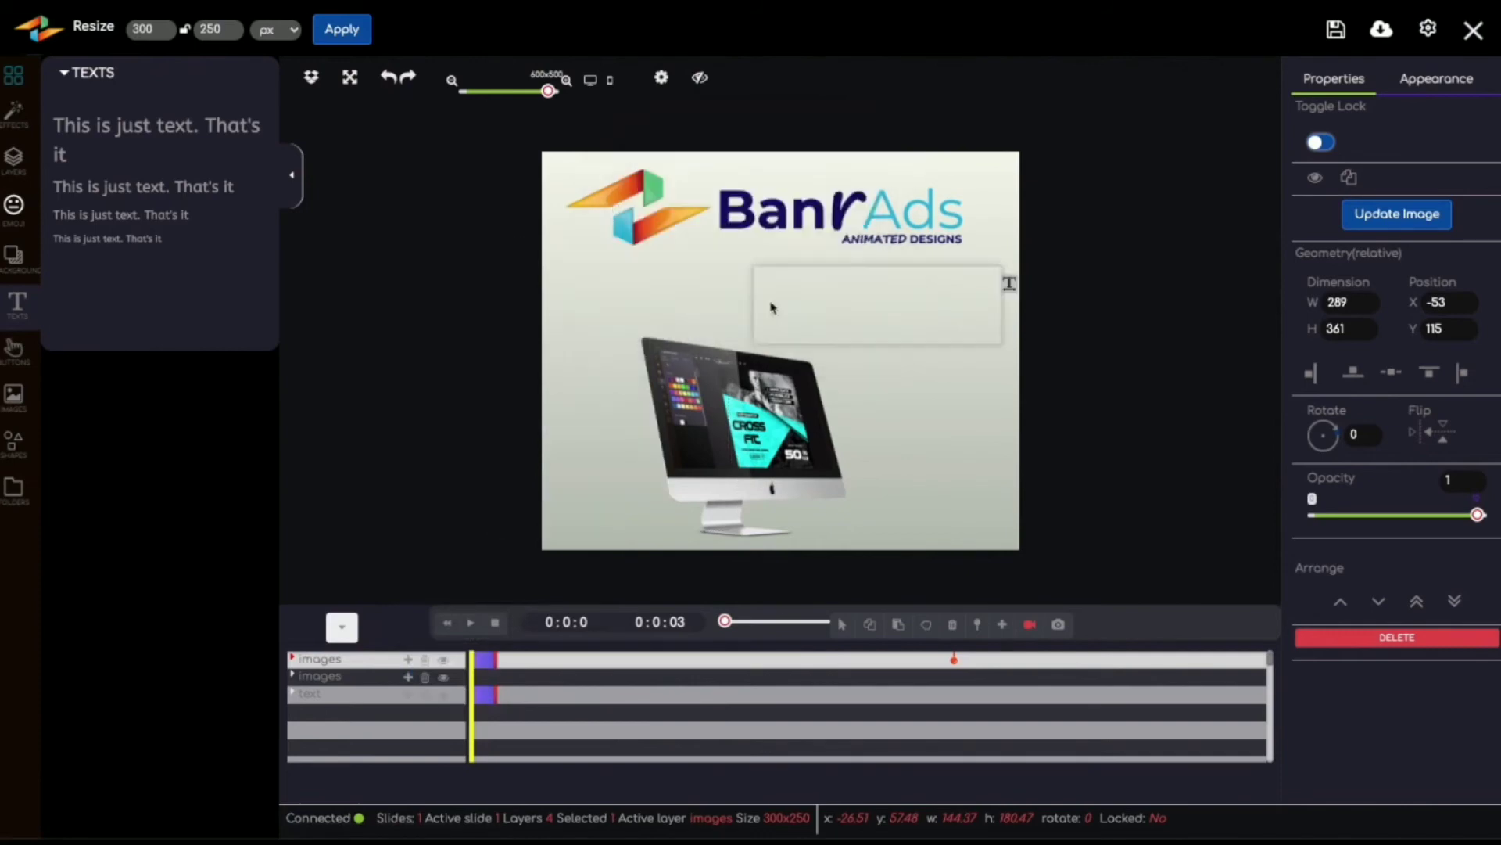
# Step: Apply a Slide bottom transition to the computer monitor image and play back the banner animation
pyautogui.click(731, 436)
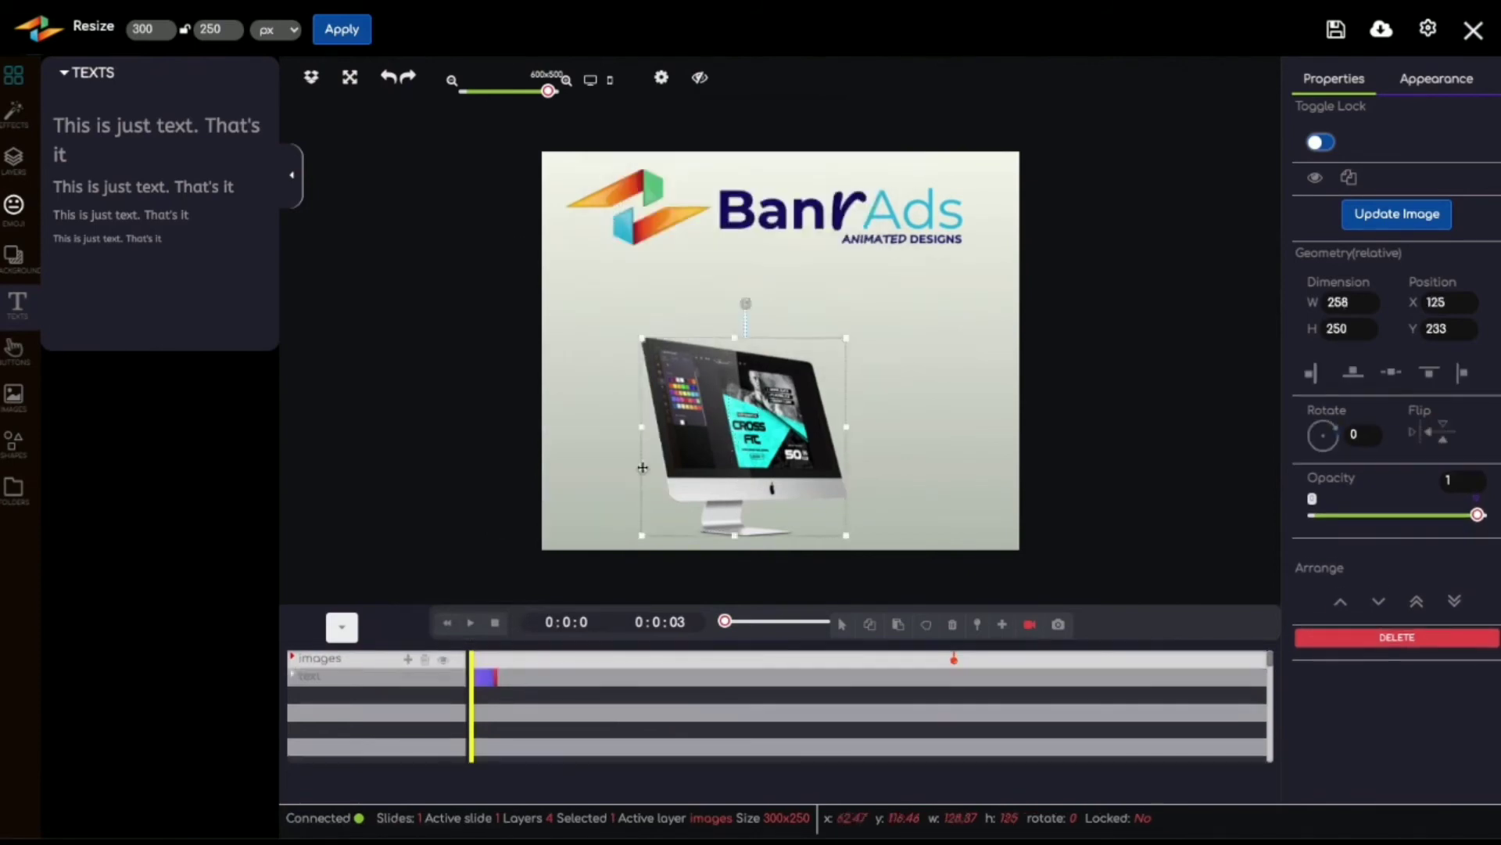
pyautogui.click(409, 663)
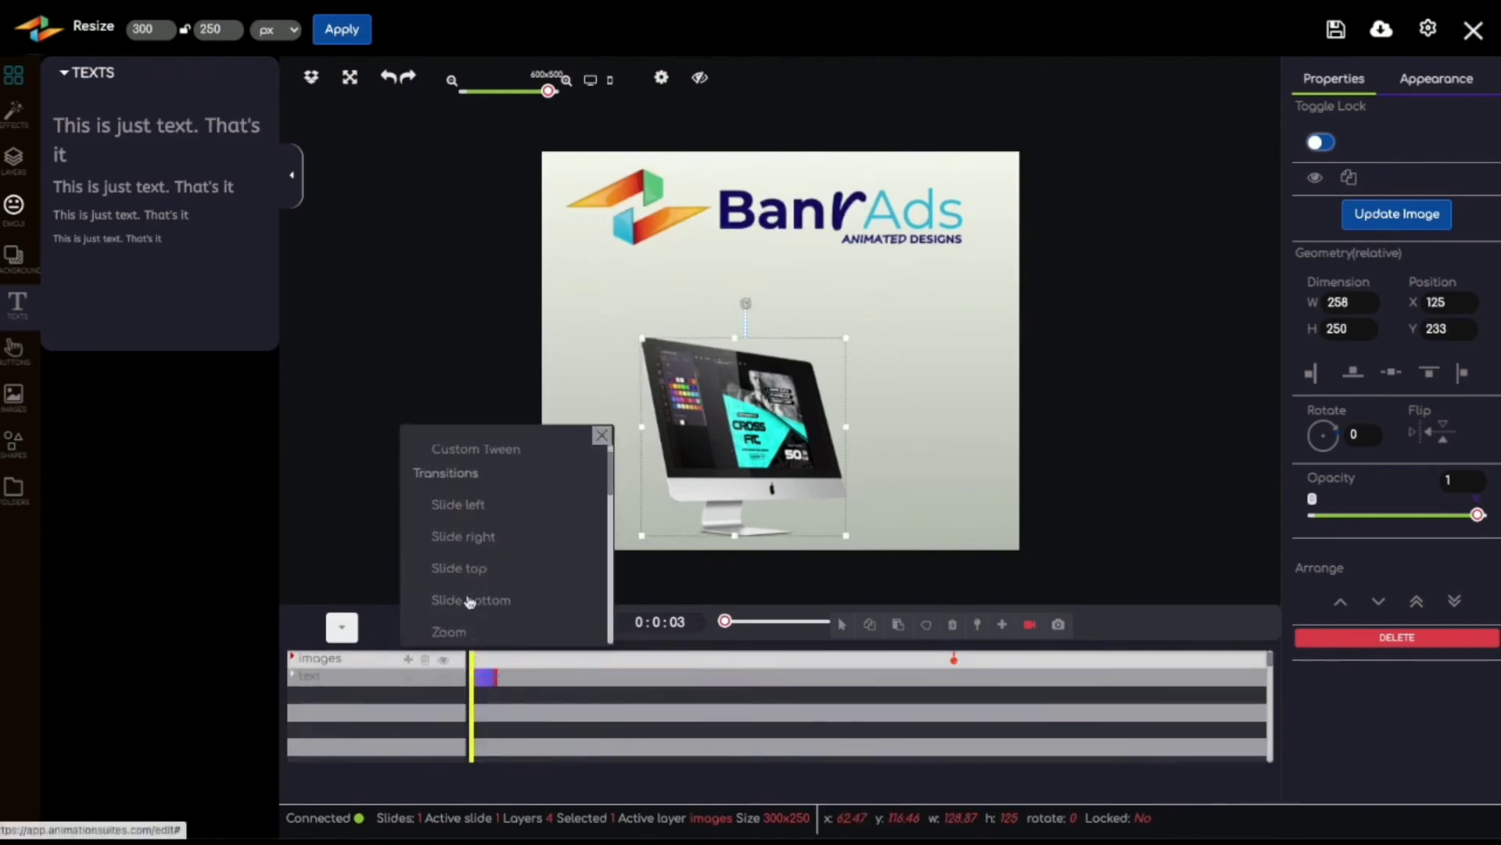
pyautogui.click(470, 602)
pyautogui.click(758, 309)
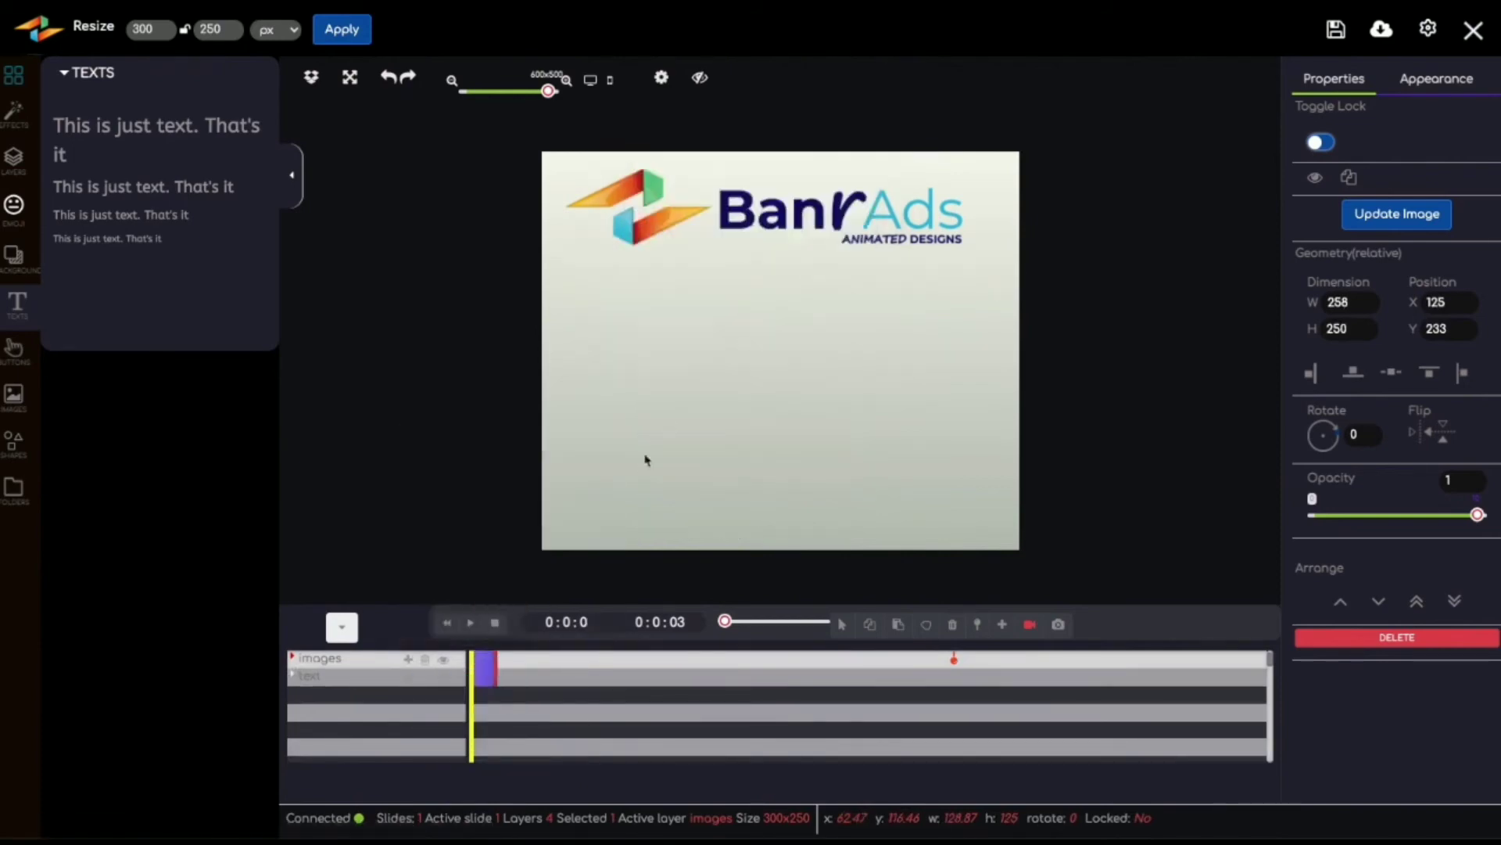
pyautogui.click(471, 624)
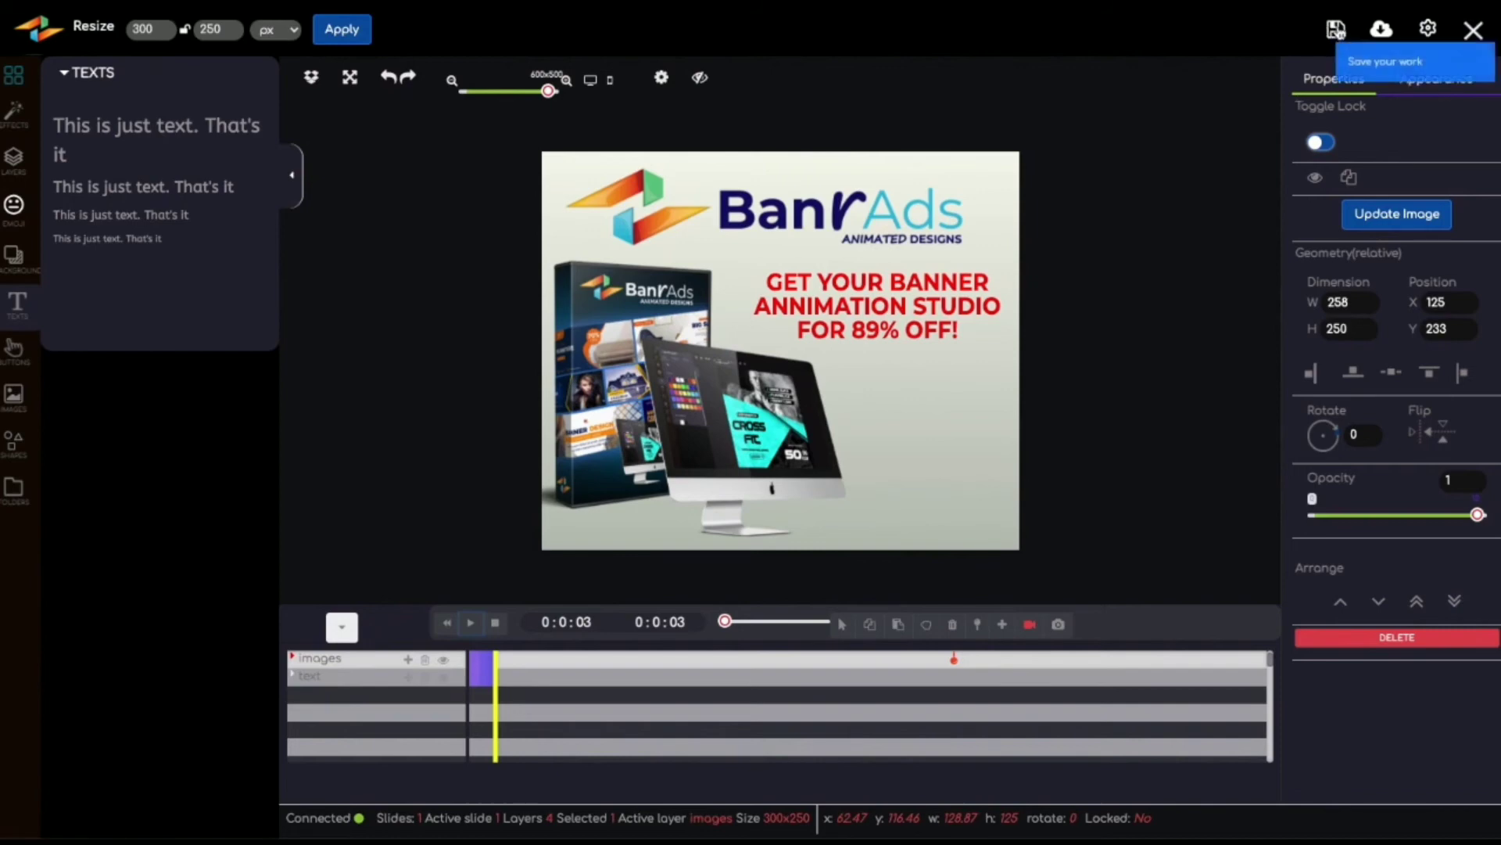
# Step: Save the banner project and export it as a GIF animation
pyautogui.click(1336, 30)
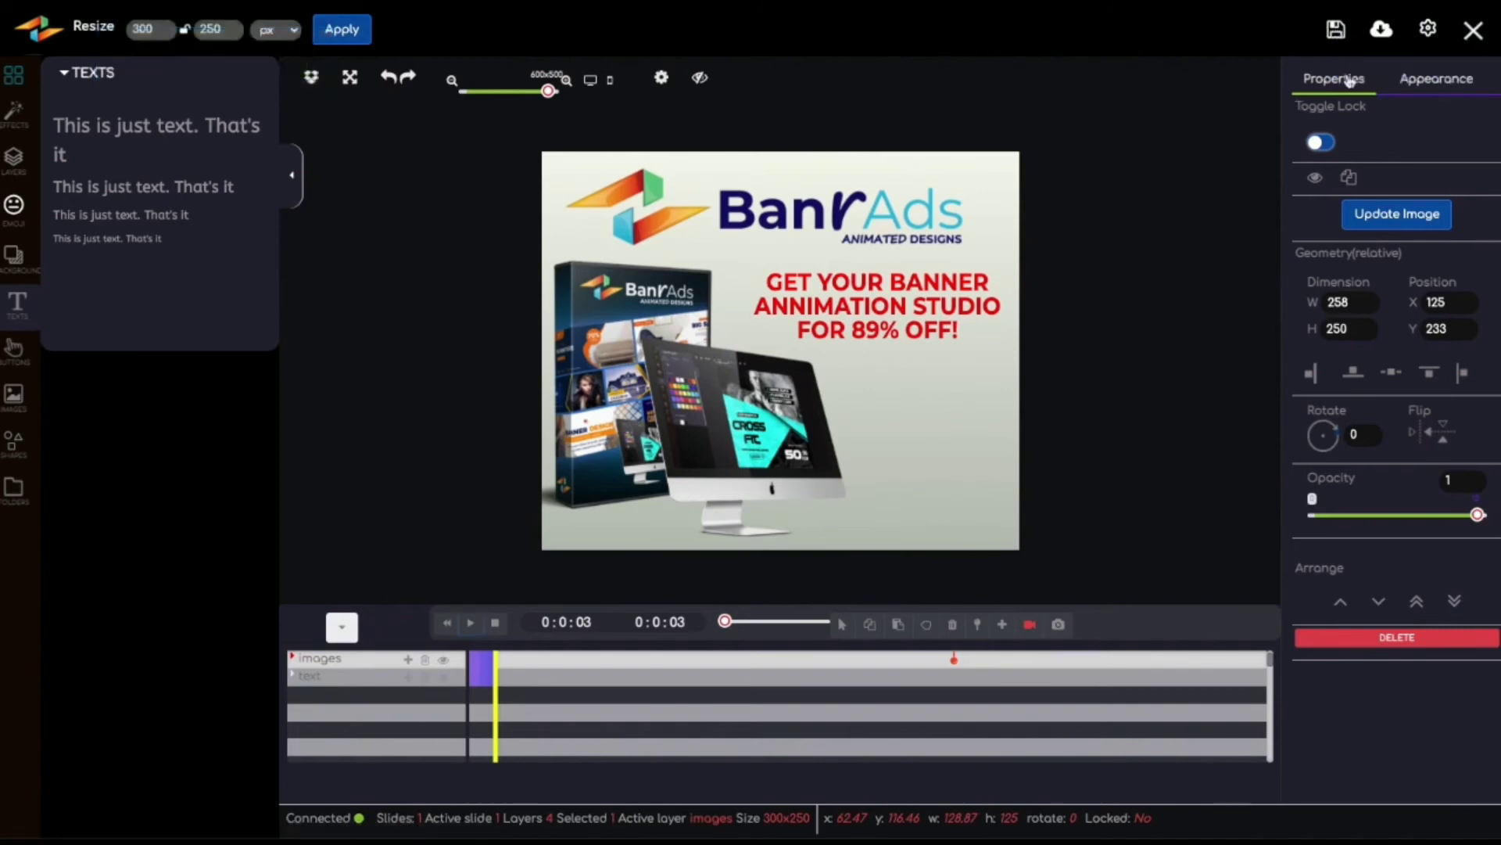
pyautogui.click(1383, 31)
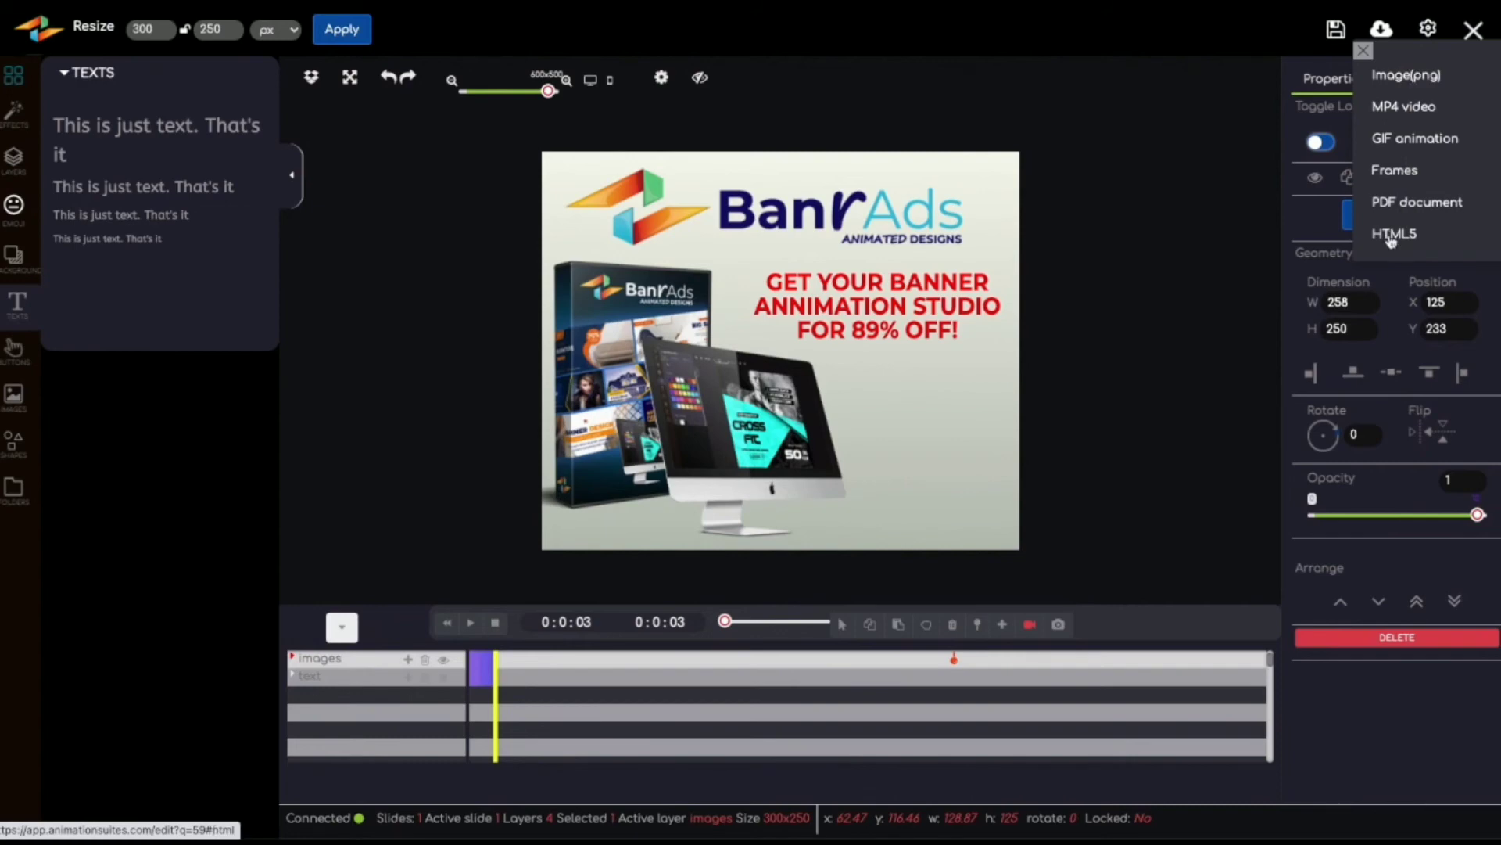
pyautogui.click(1377, 139)
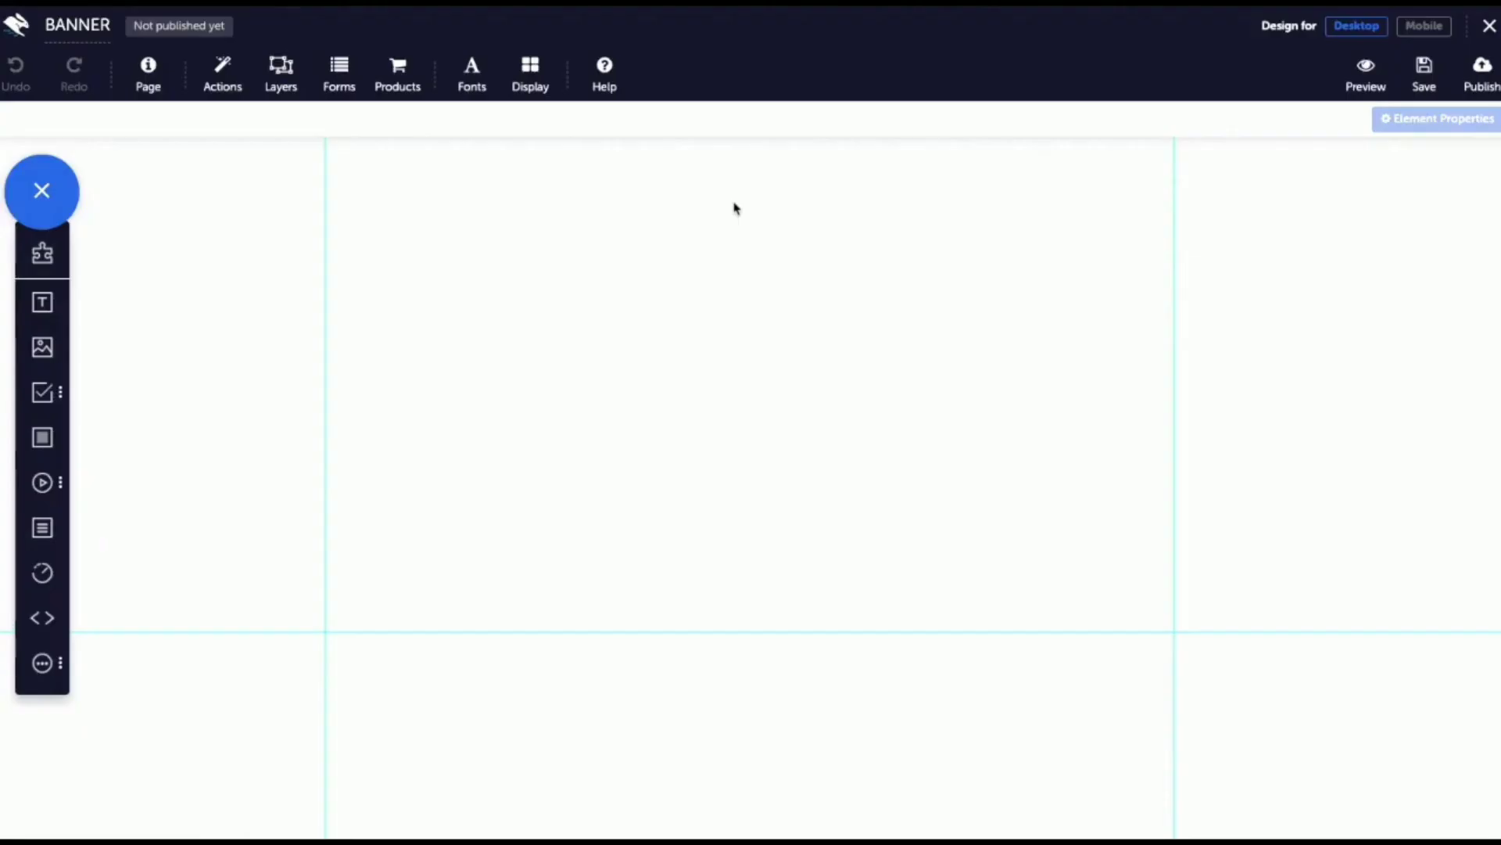
pyautogui.click(42, 348)
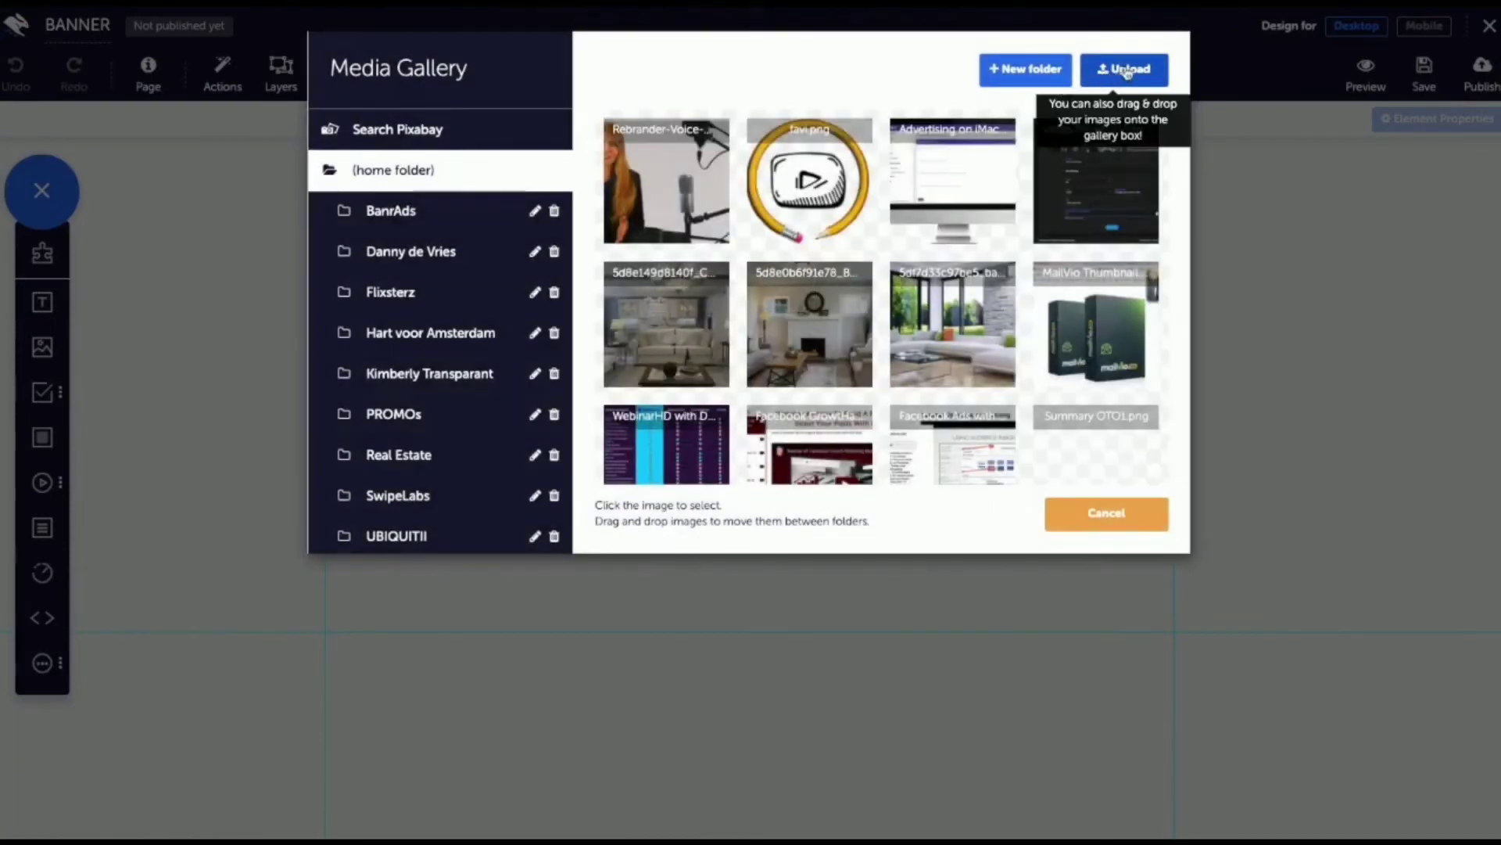
pyautogui.click(1133, 72)
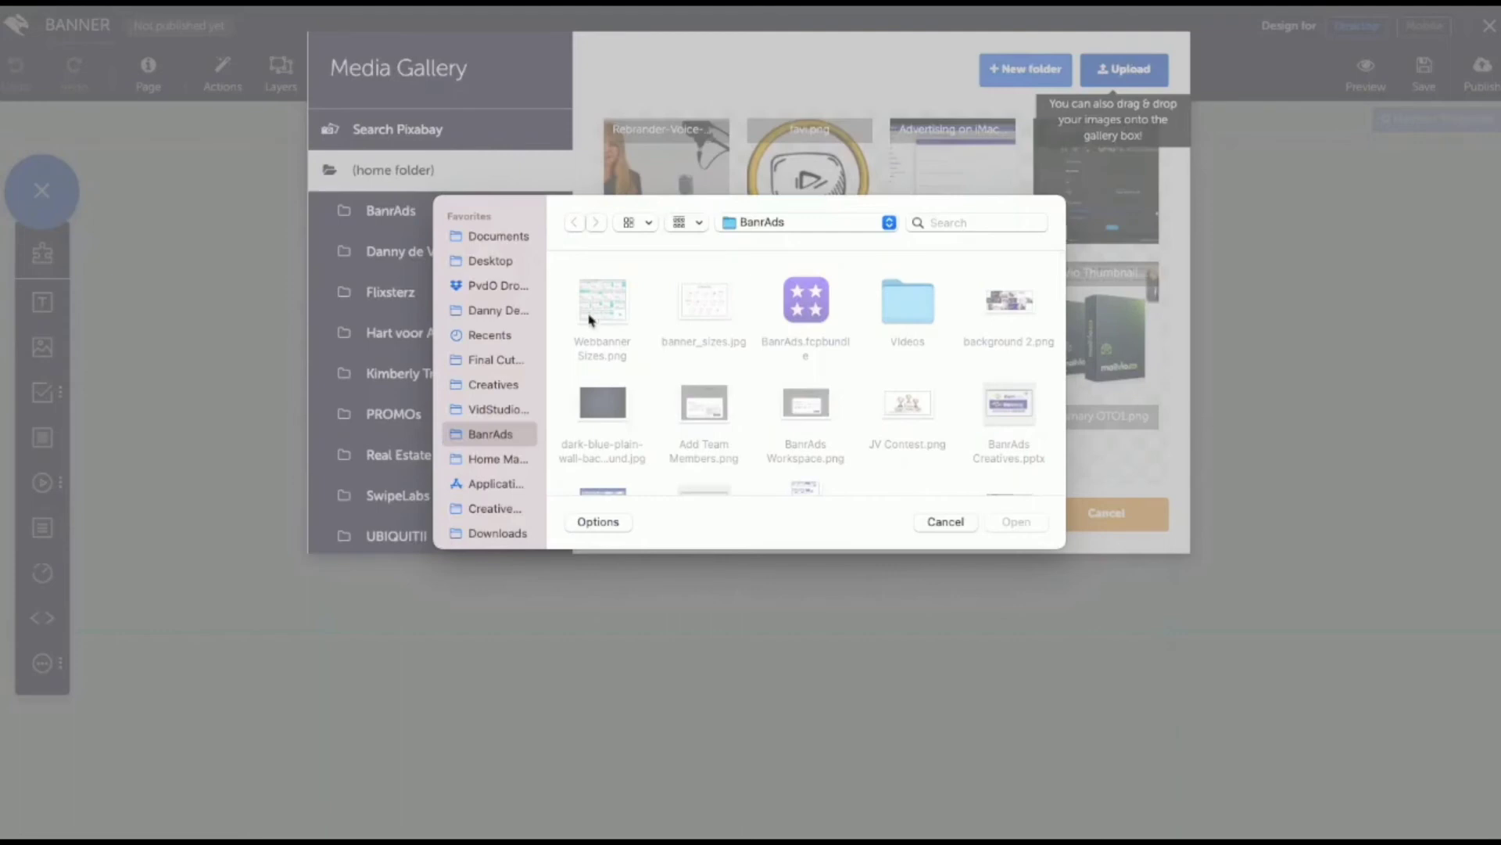
pyautogui.click(499, 534)
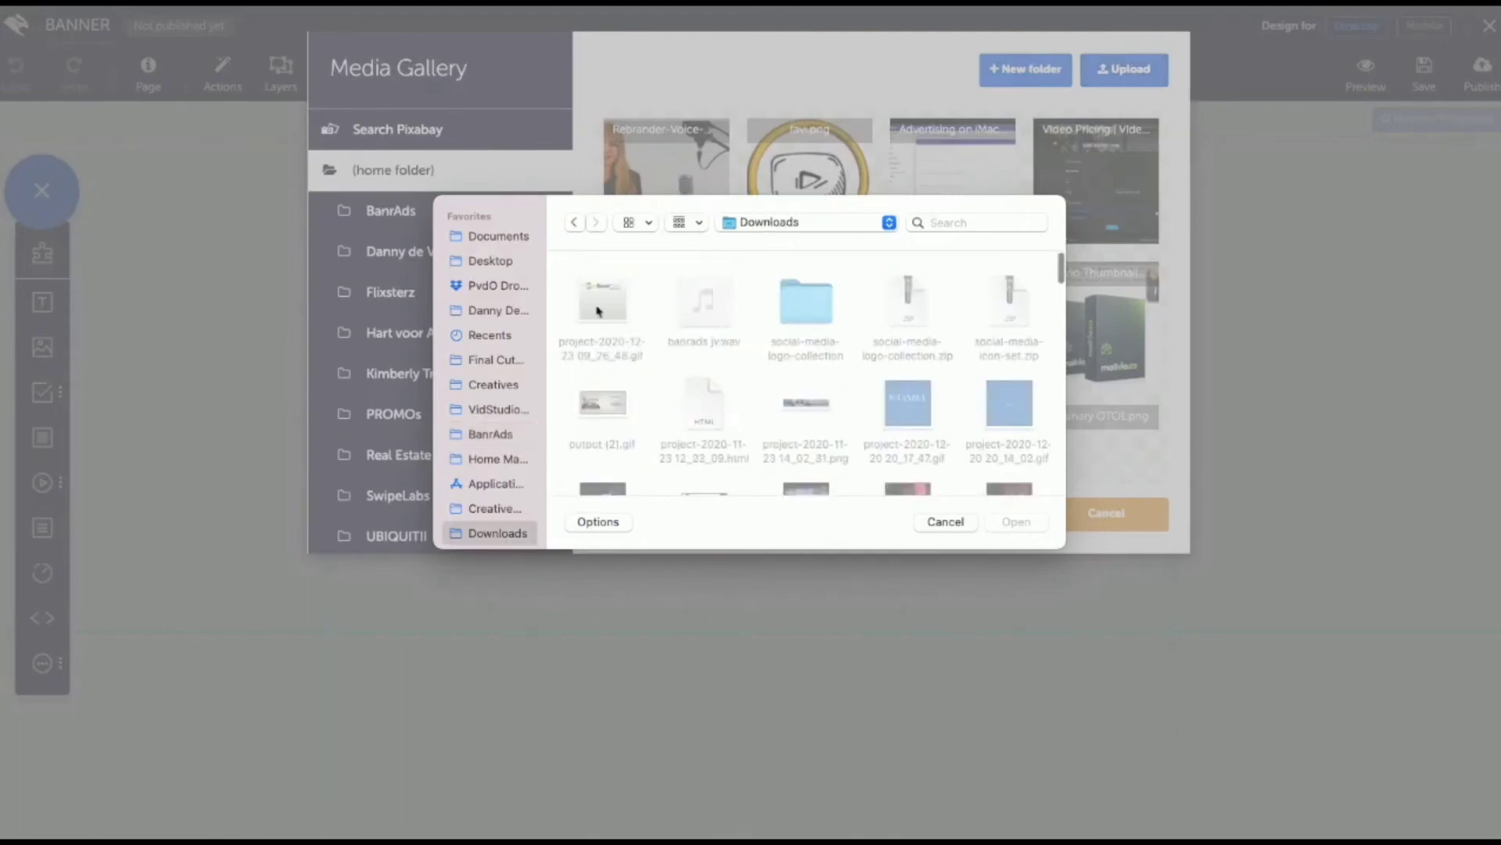
pyautogui.doubleClick(617, 312)
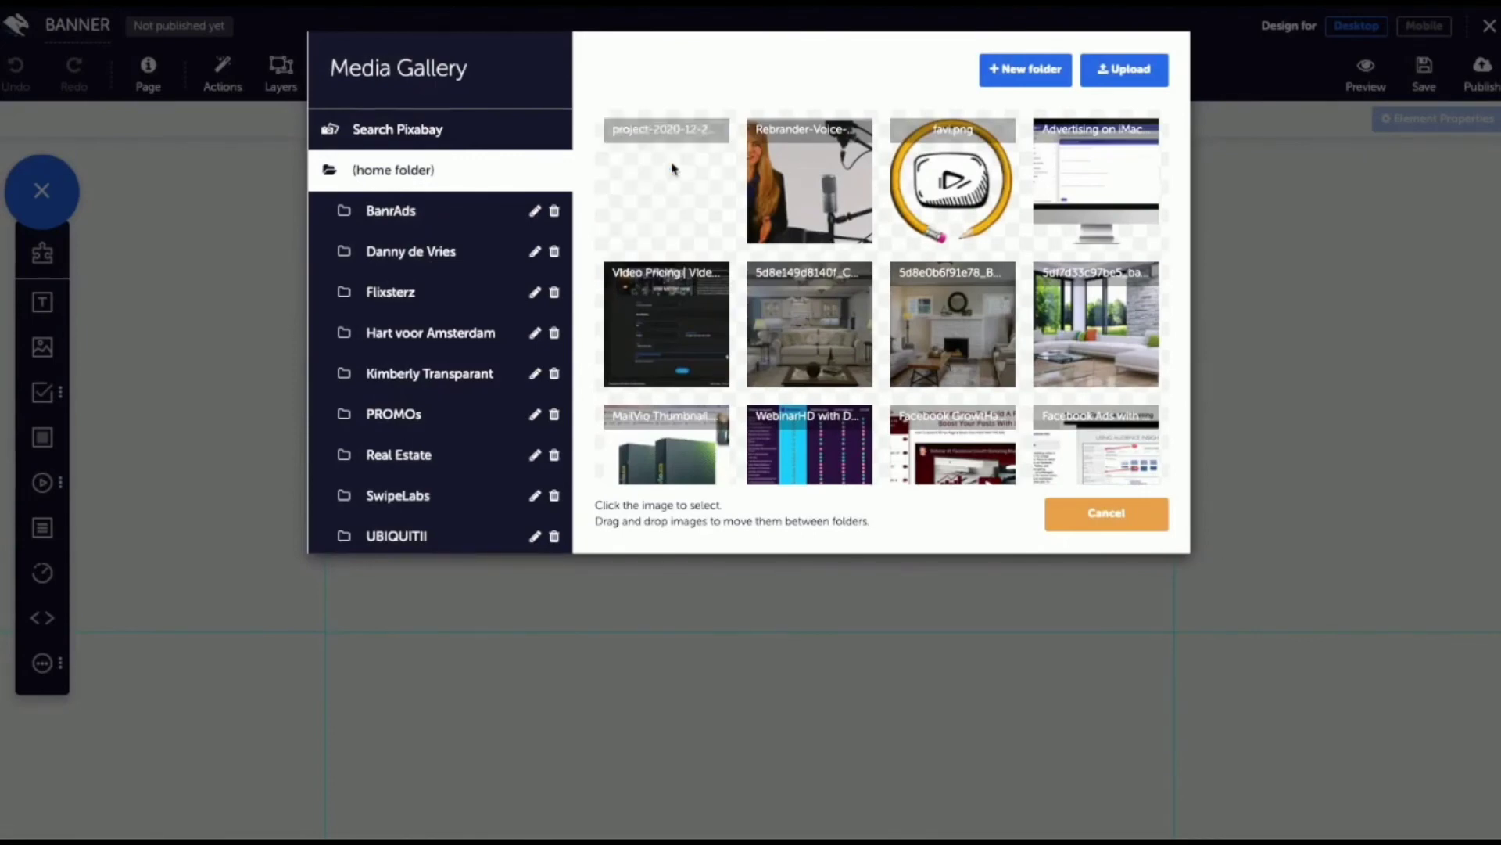
# Step: Insert the uploaded banner GIF into the page and move it to the upper right of the content area
pyautogui.click(670, 193)
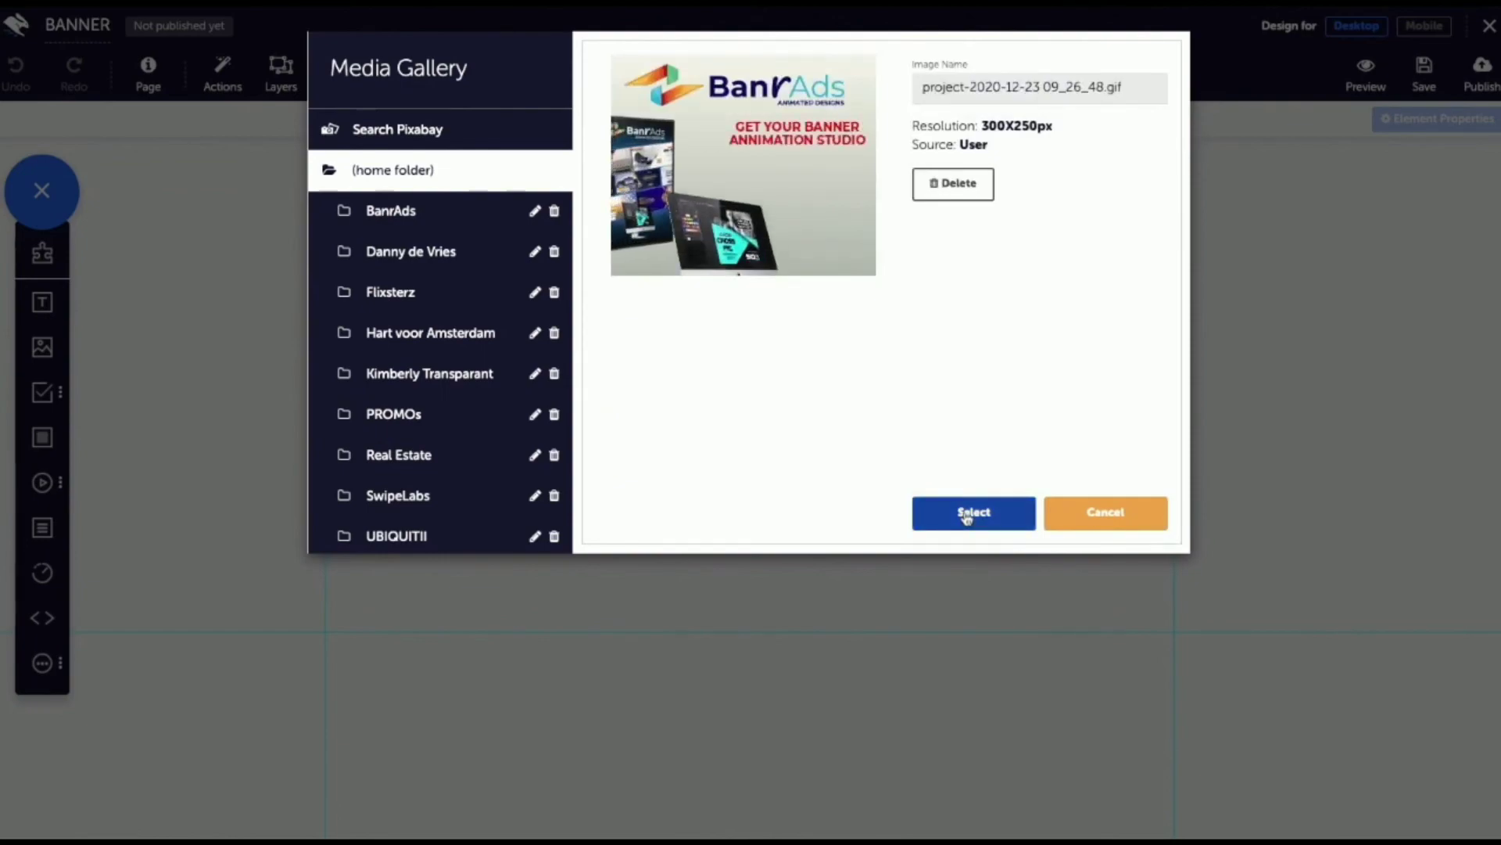
pyautogui.click(970, 514)
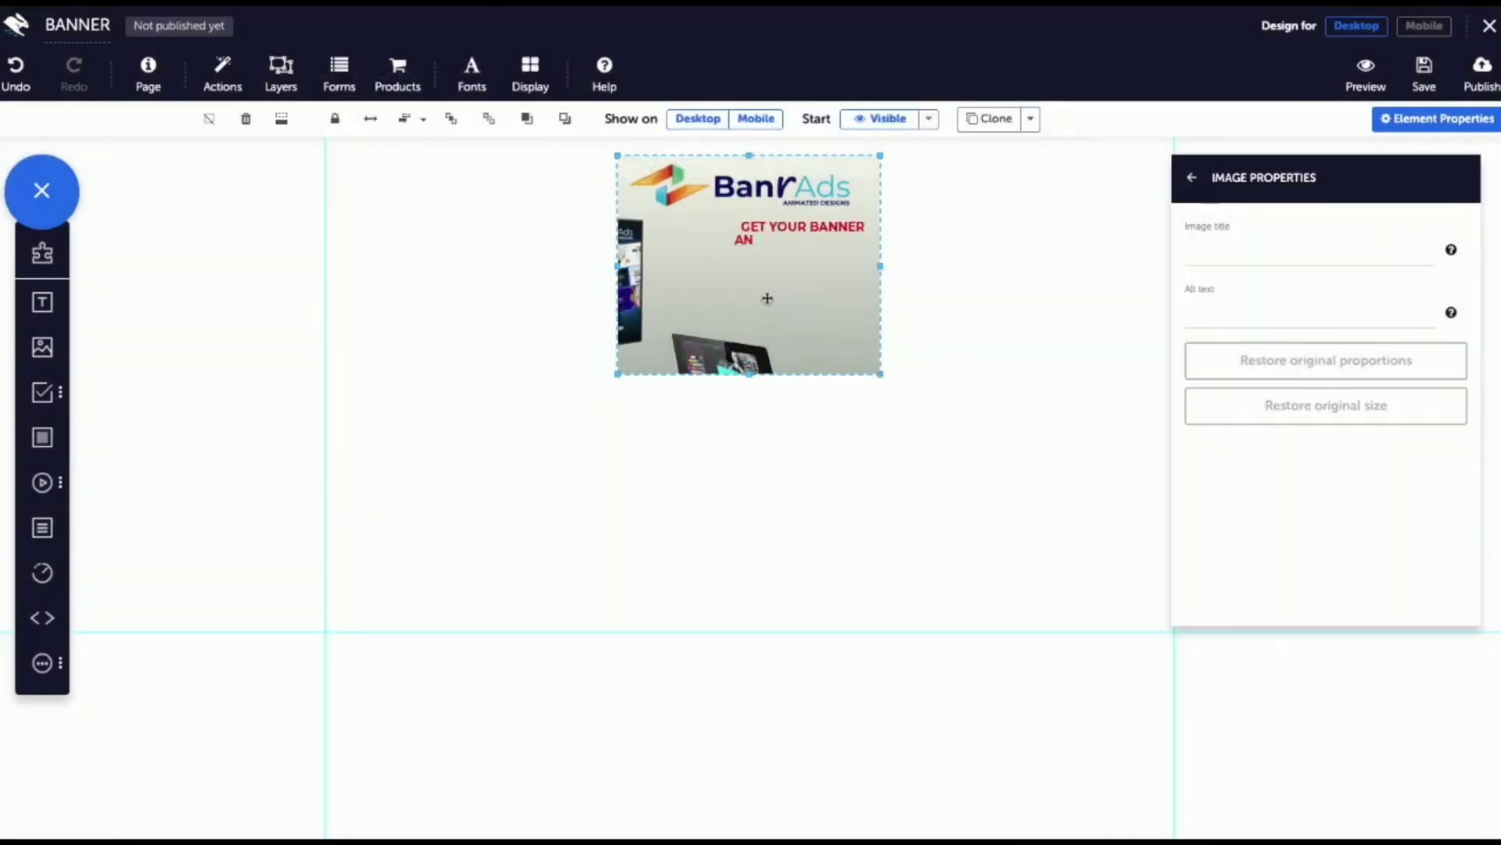
pyautogui.moveTo(763, 297); pyautogui.dragTo(1025, 292)
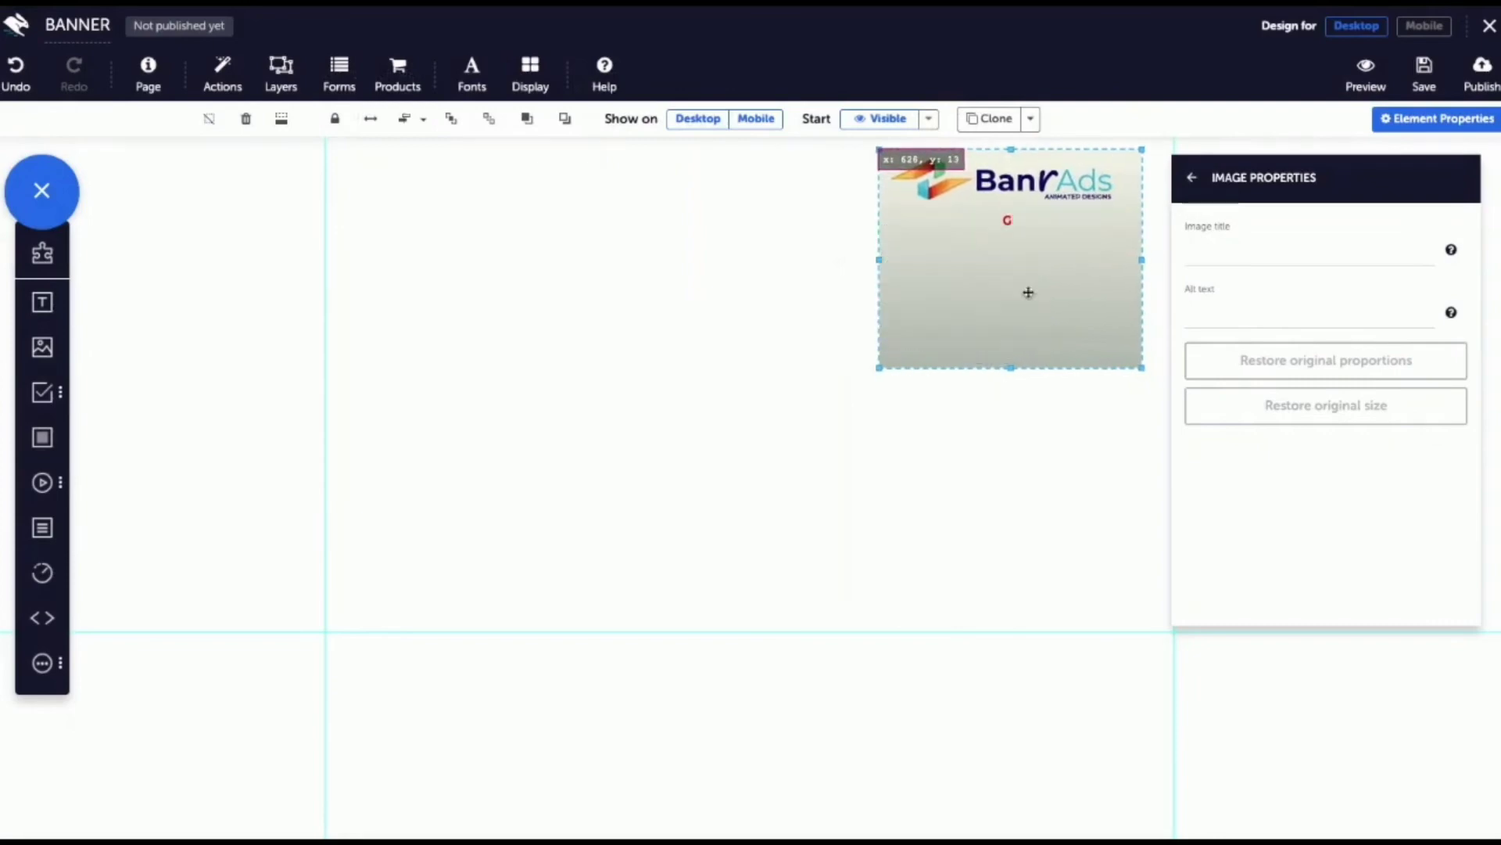
pyautogui.moveTo(913, 385); pyautogui.dragTo(1016, 245)
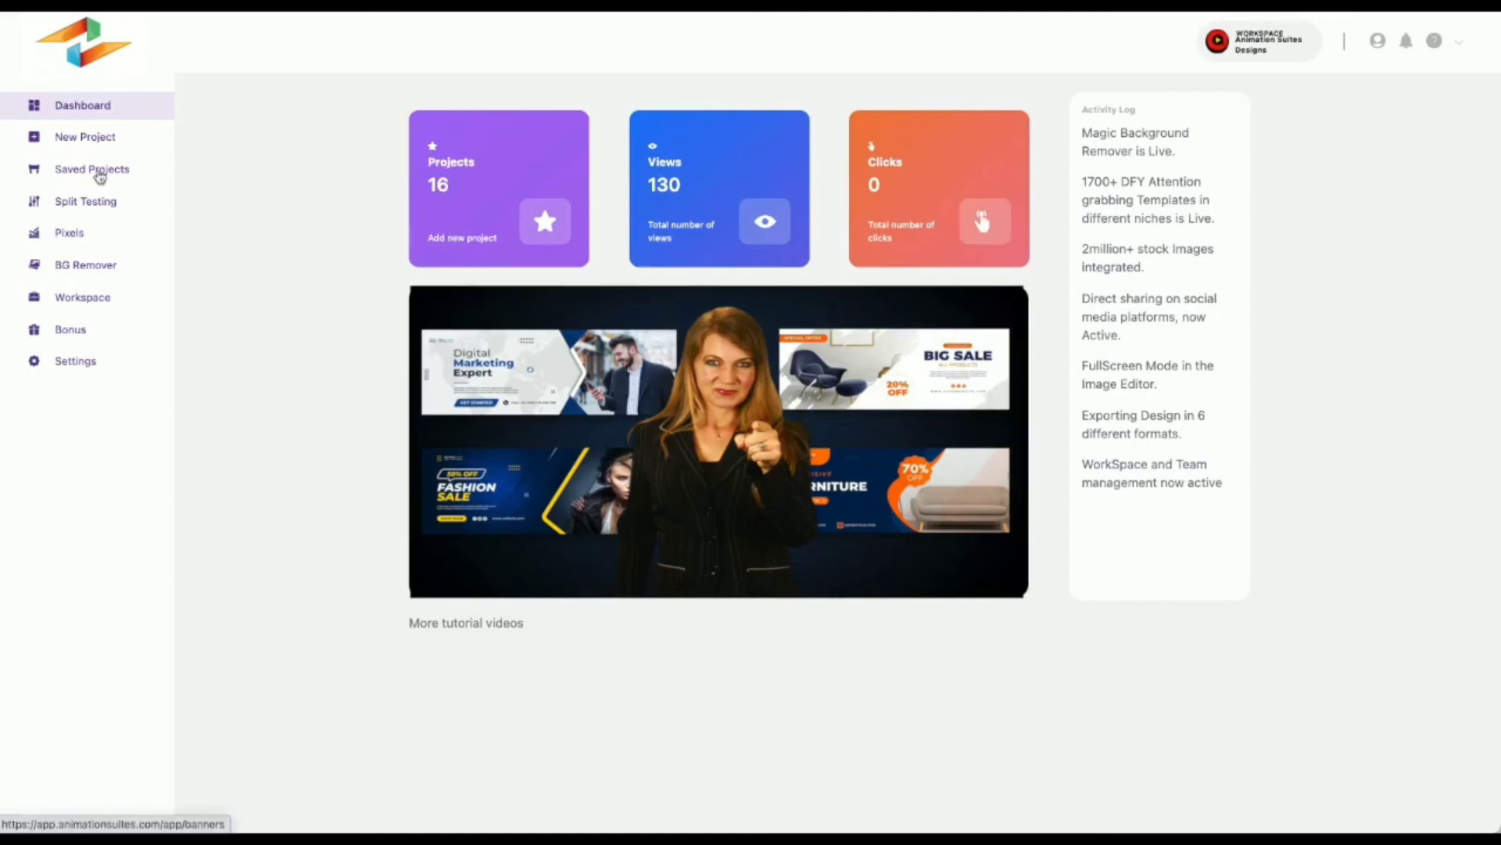
# Step: Switch to the AnimationSuites dashboard and preview the BanrAds banner among the saved projects
pyautogui.click(71, 176)
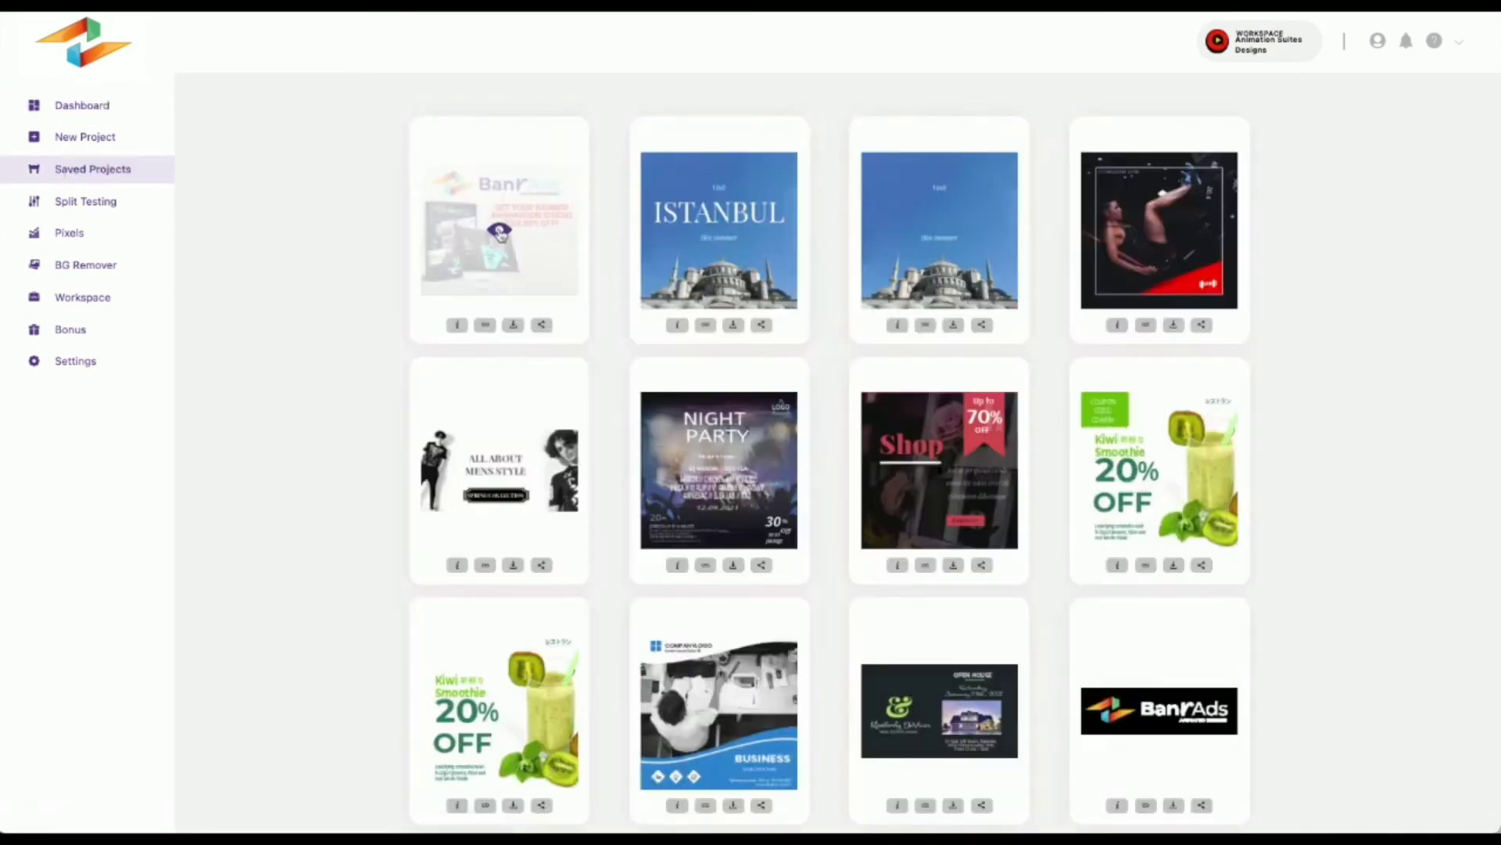
pyautogui.click(500, 232)
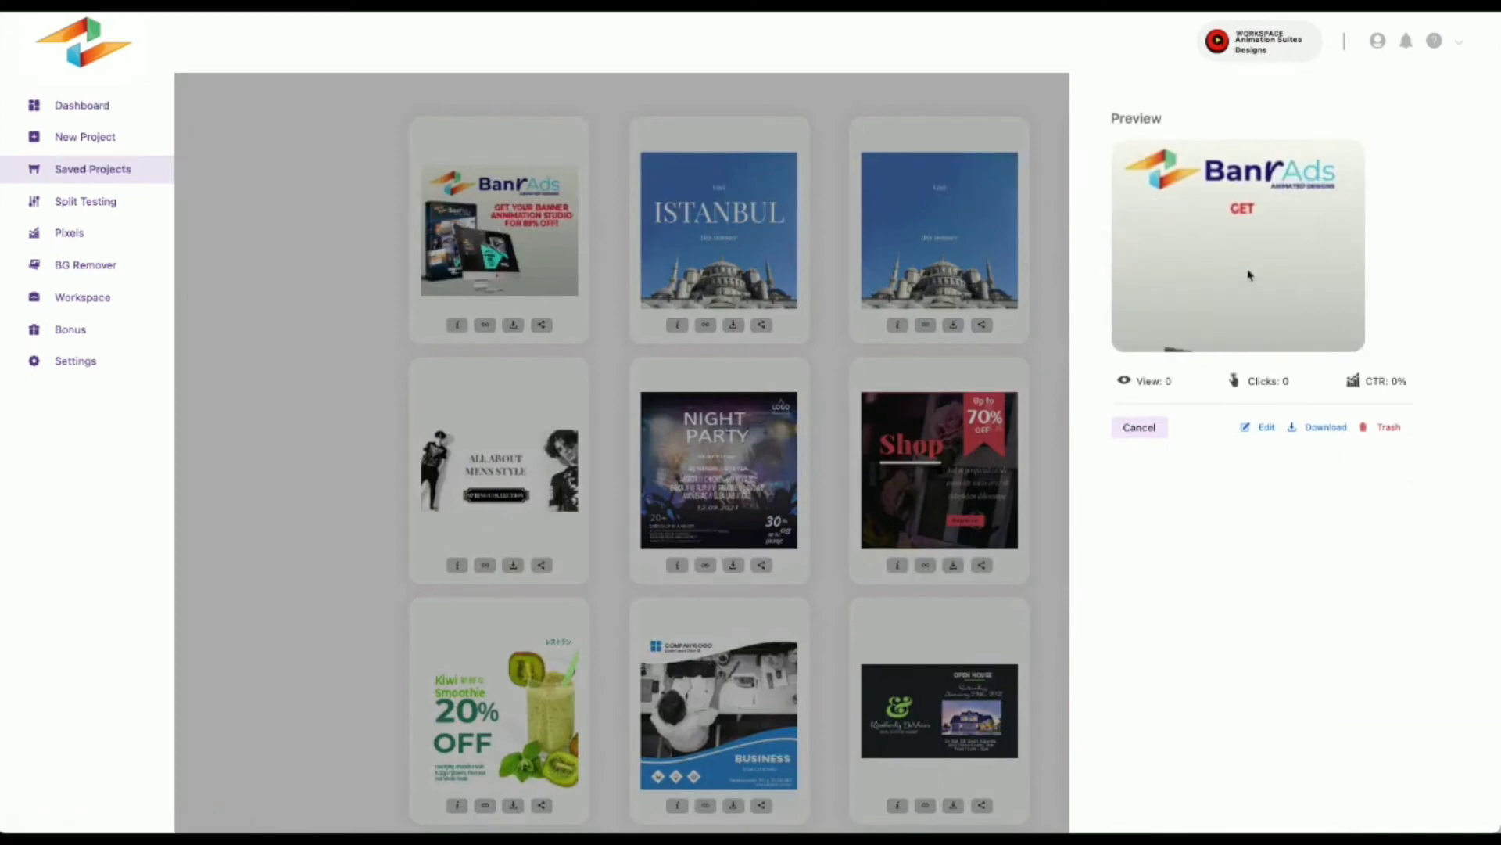
# Step: From the list of all workspaces, start a new workspace named "Client space" with the slug "client"
pyautogui.click(1267, 49)
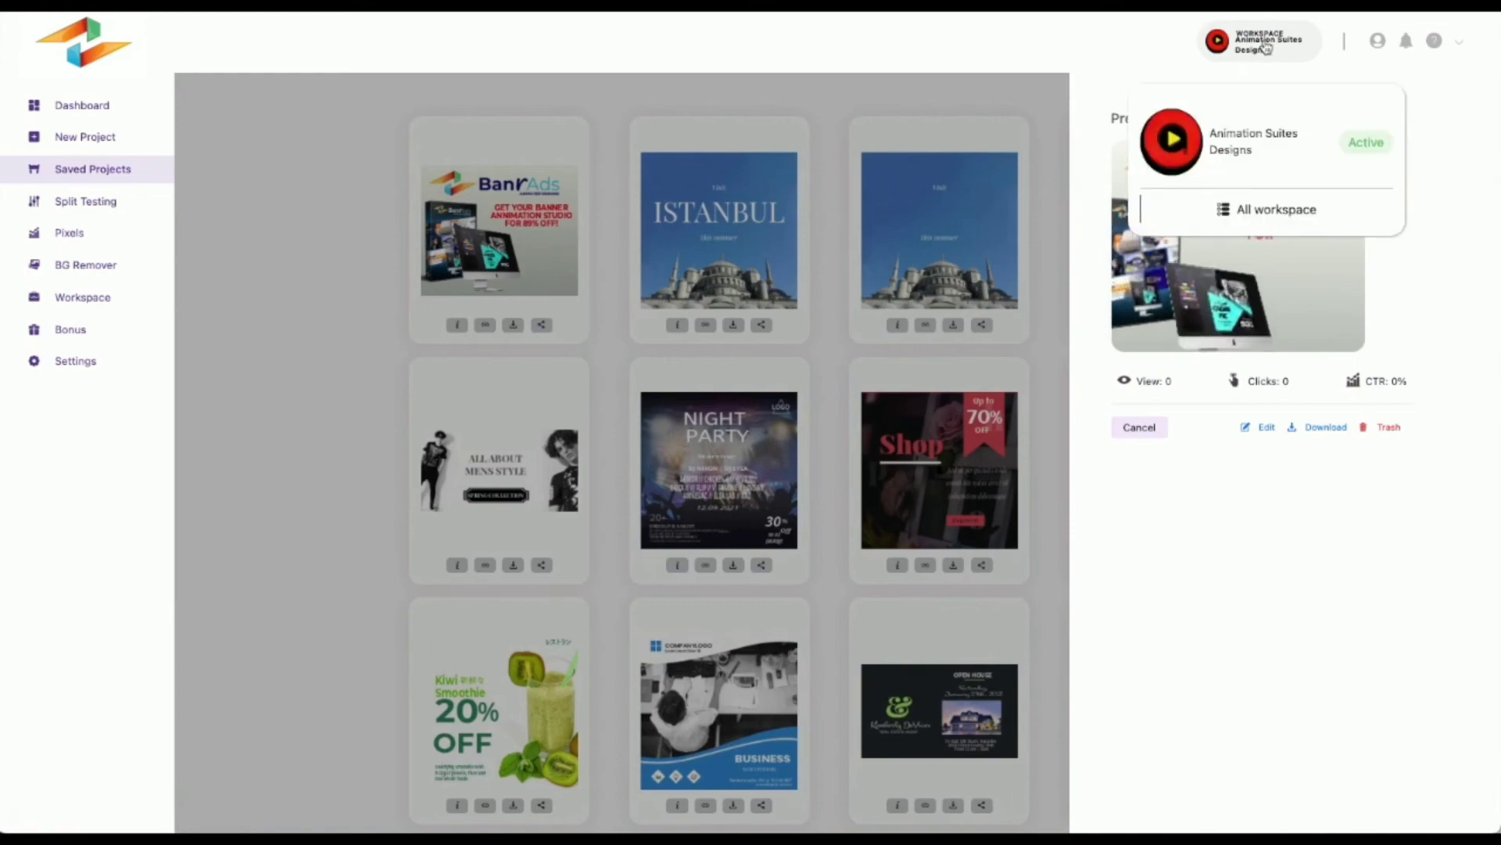
pyautogui.click(1242, 210)
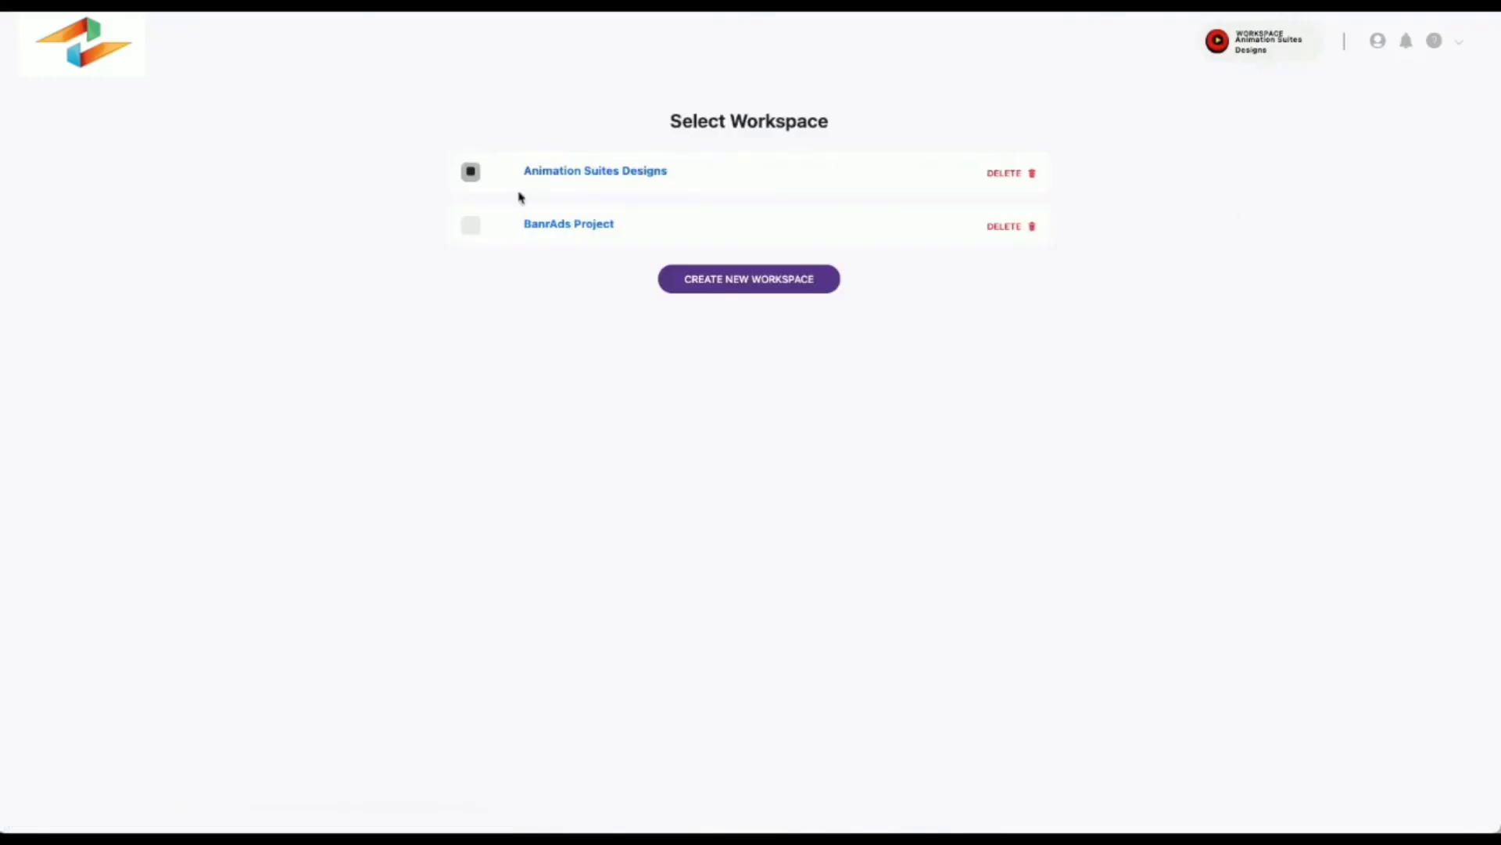
pyautogui.click(744, 282)
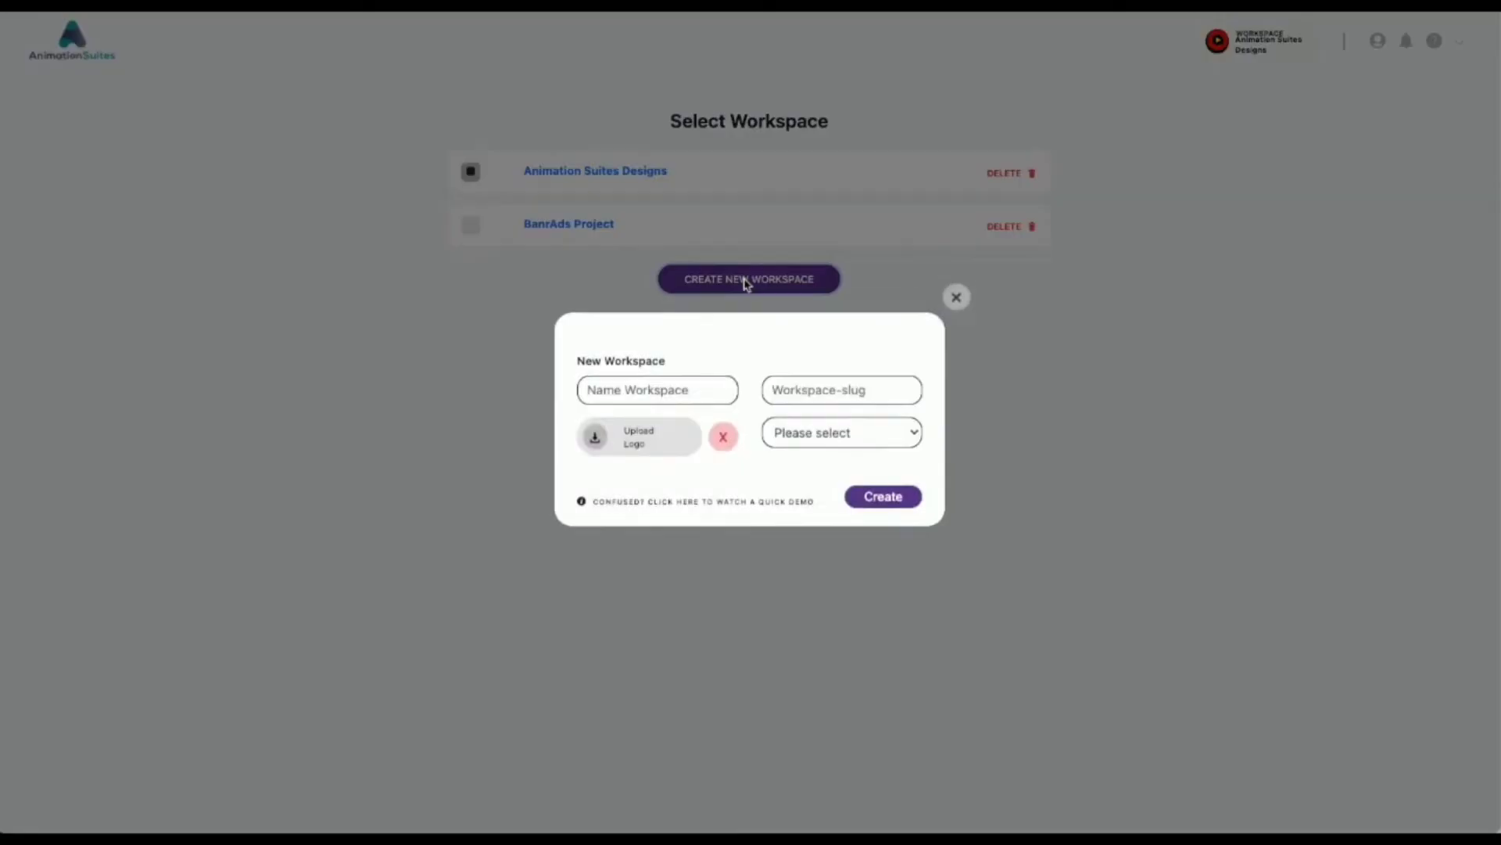
pyautogui.click(621, 400)
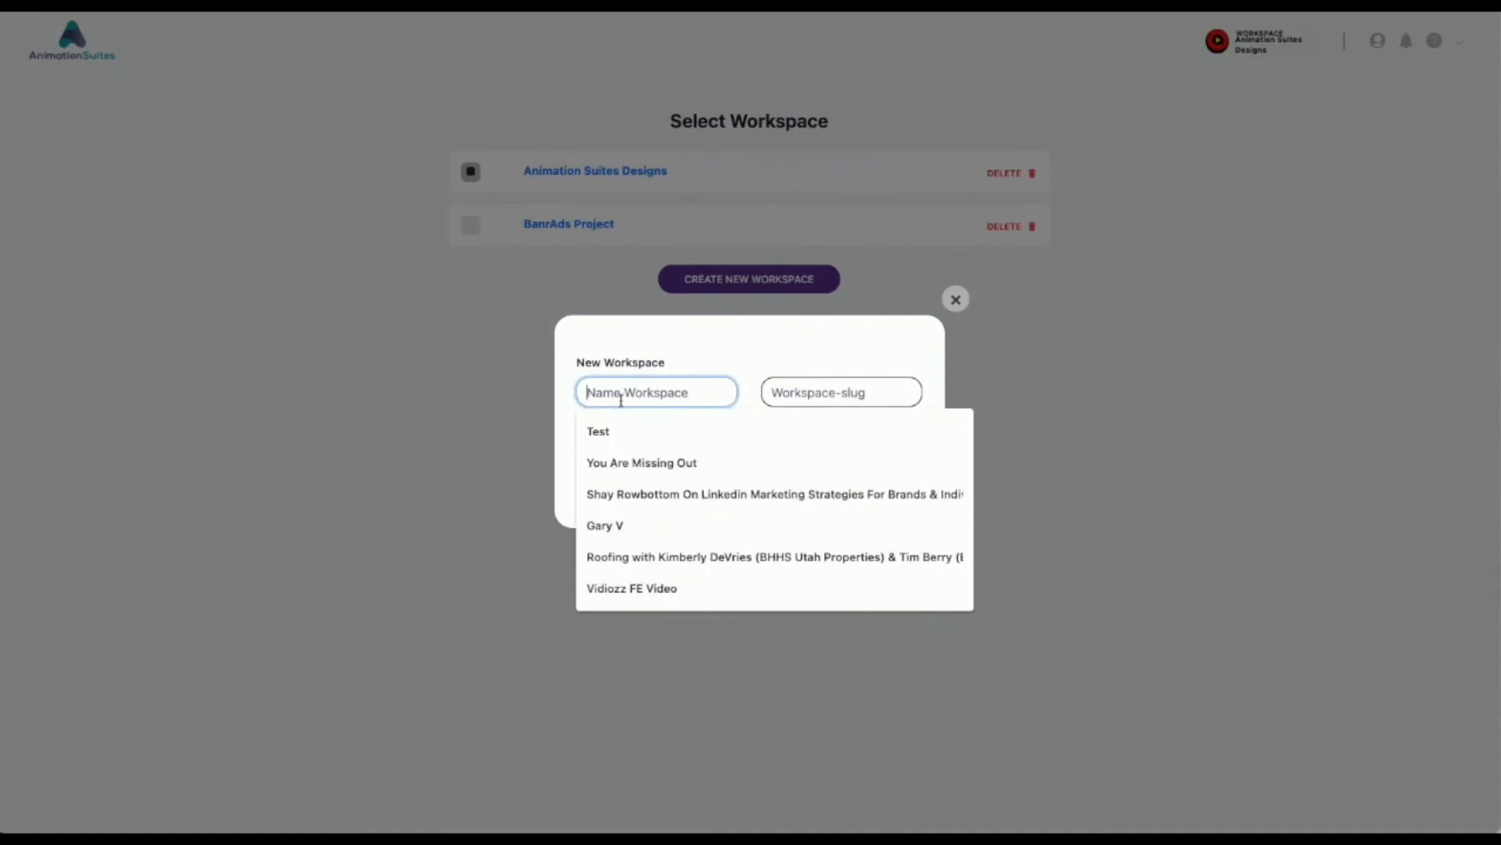
pyautogui.write('Client space')
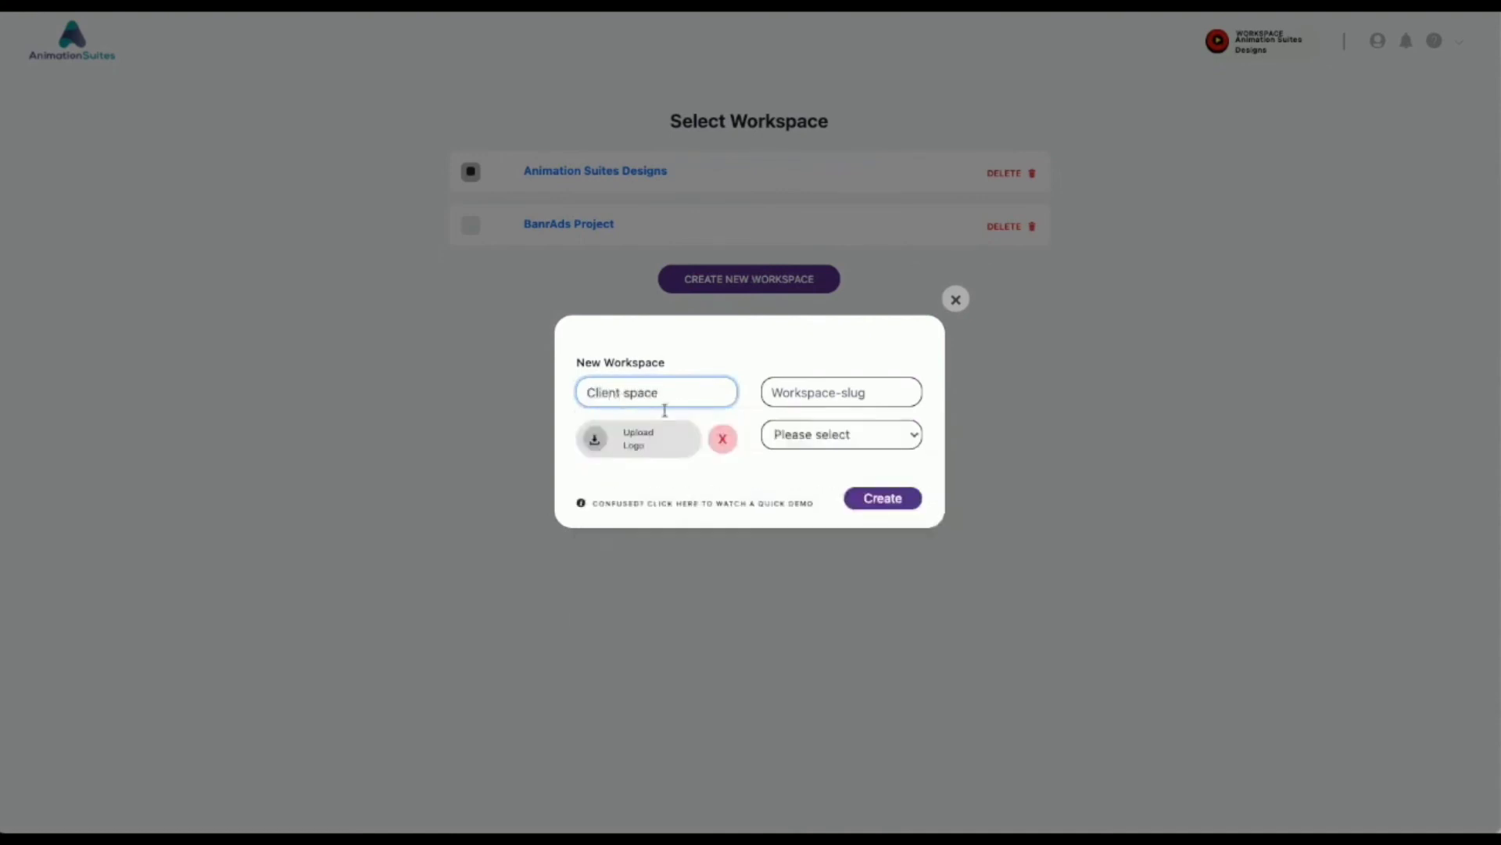
pyautogui.click(787, 391)
pyautogui.write('client')
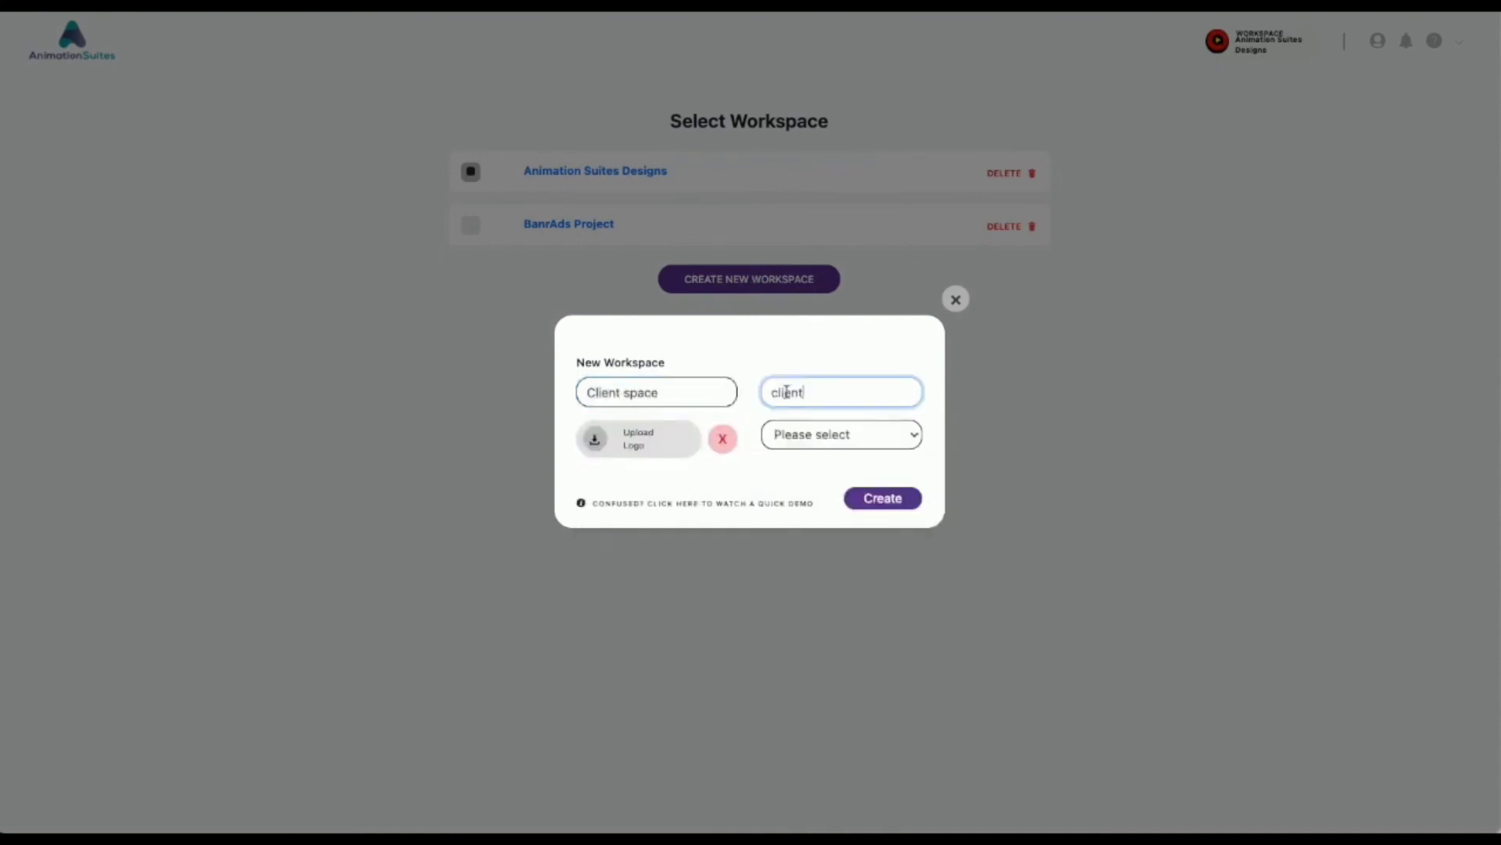
# Step: Set the new workspace's time zone to Denver and create the workspace
pyautogui.click(801, 438)
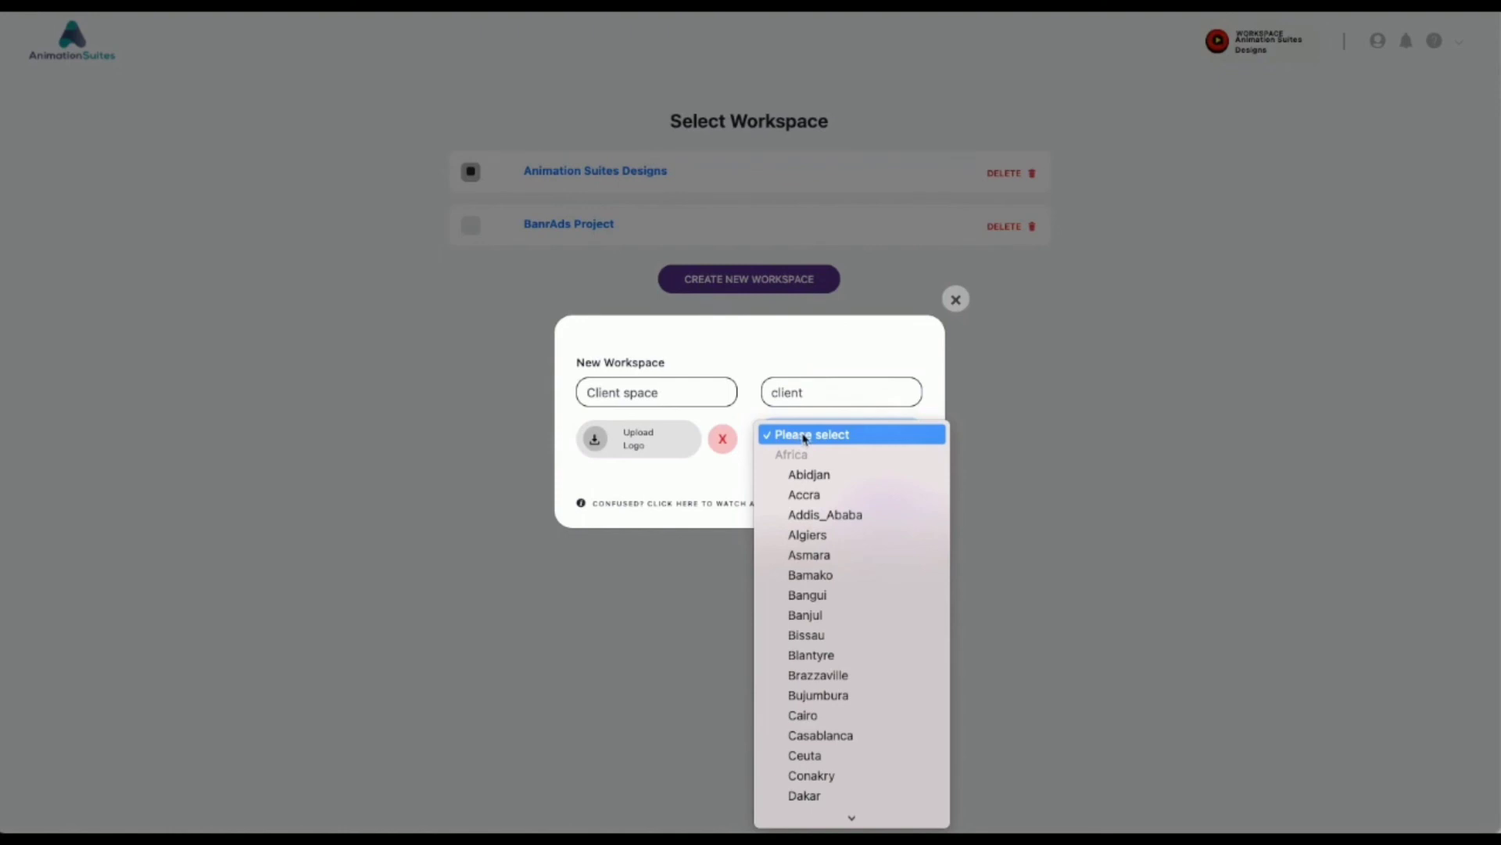
pyautogui.write('de')
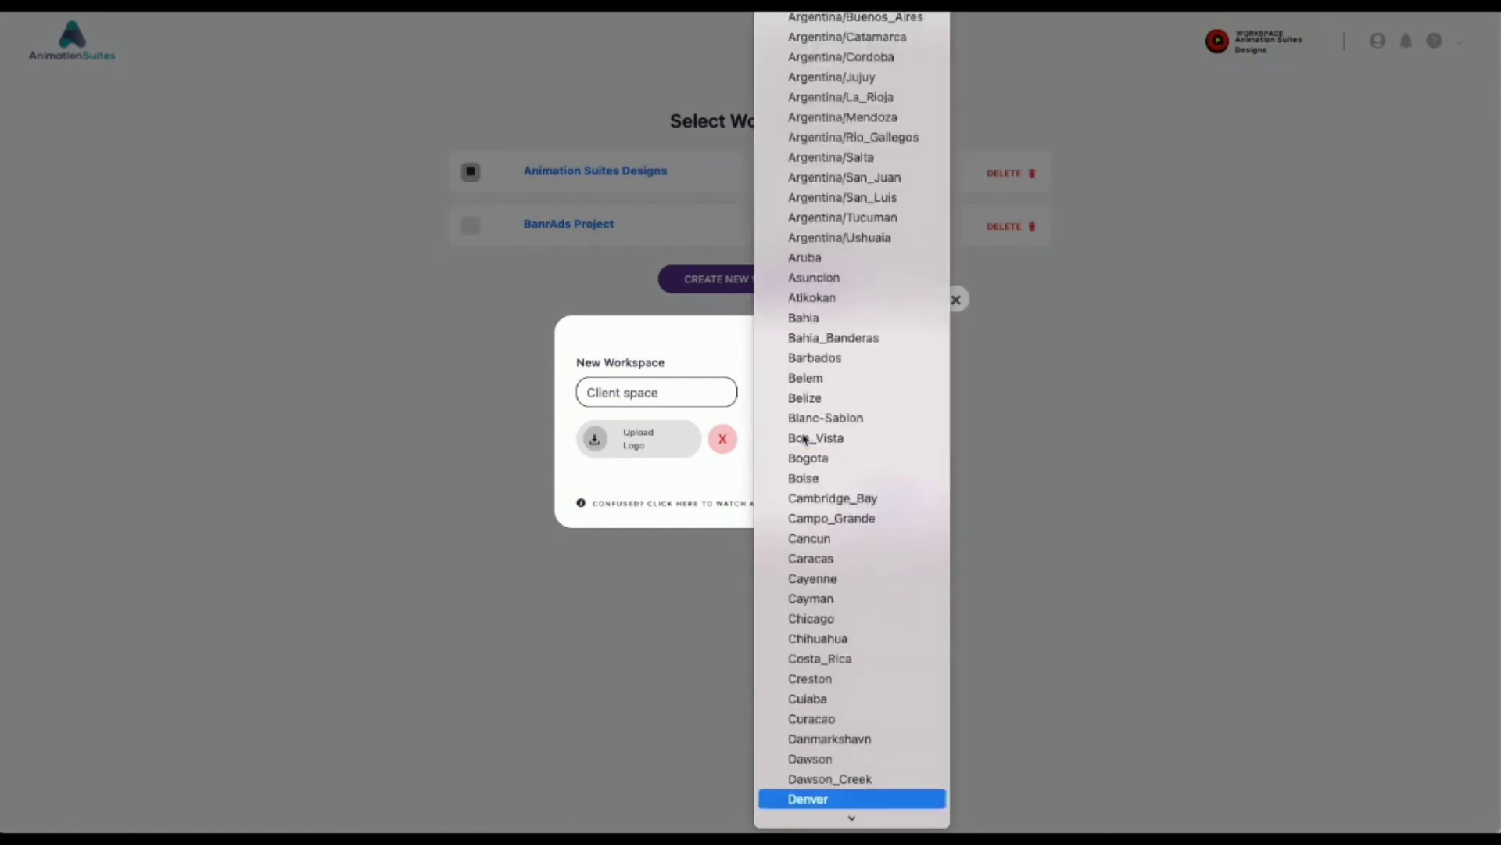
pyautogui.scroll(-3, 806, 439)
pyautogui.click(824, 686)
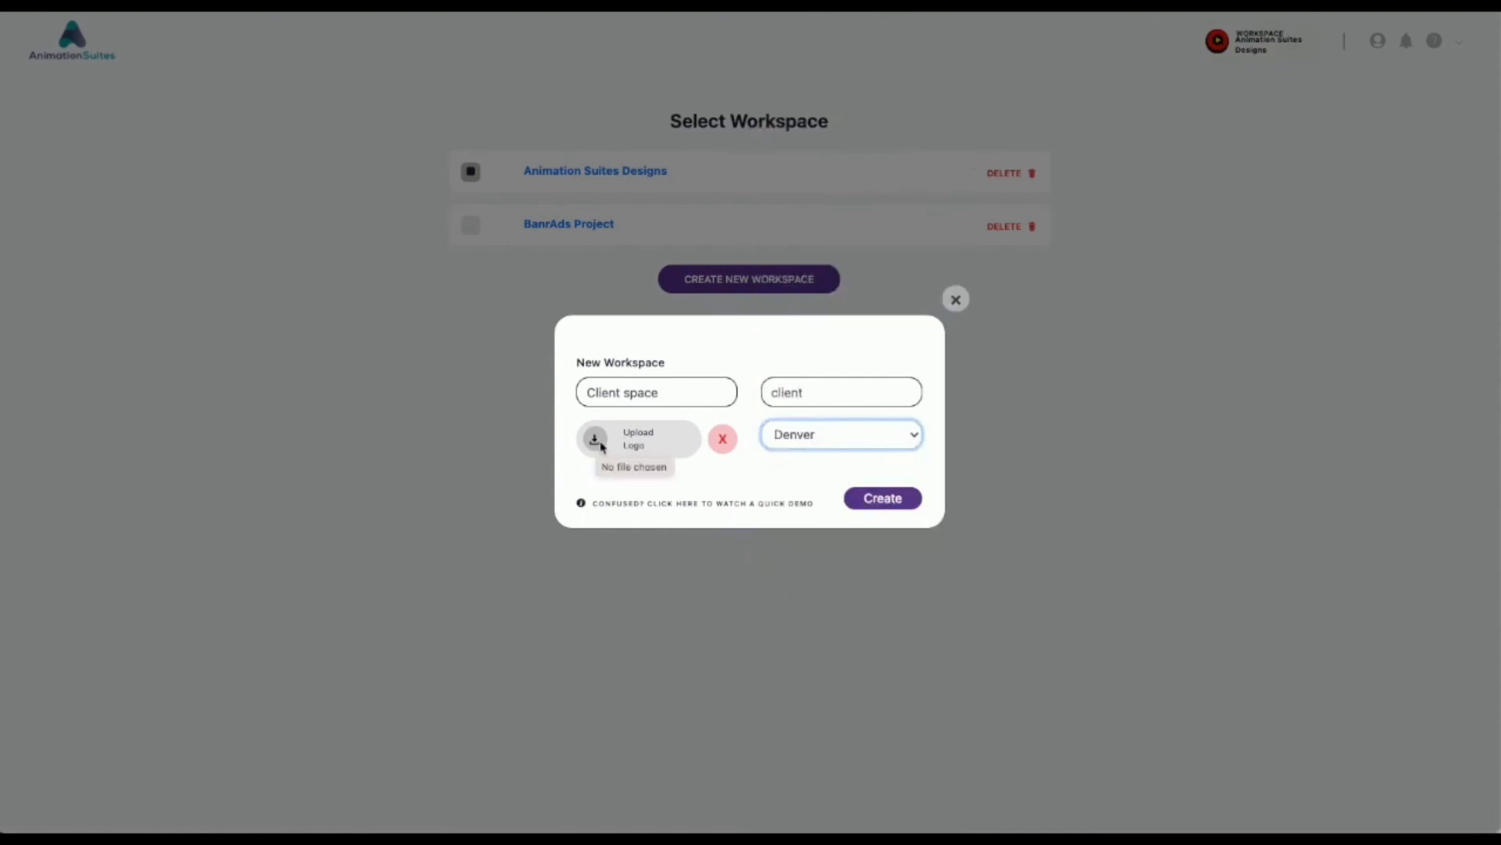
pyautogui.click(898, 505)
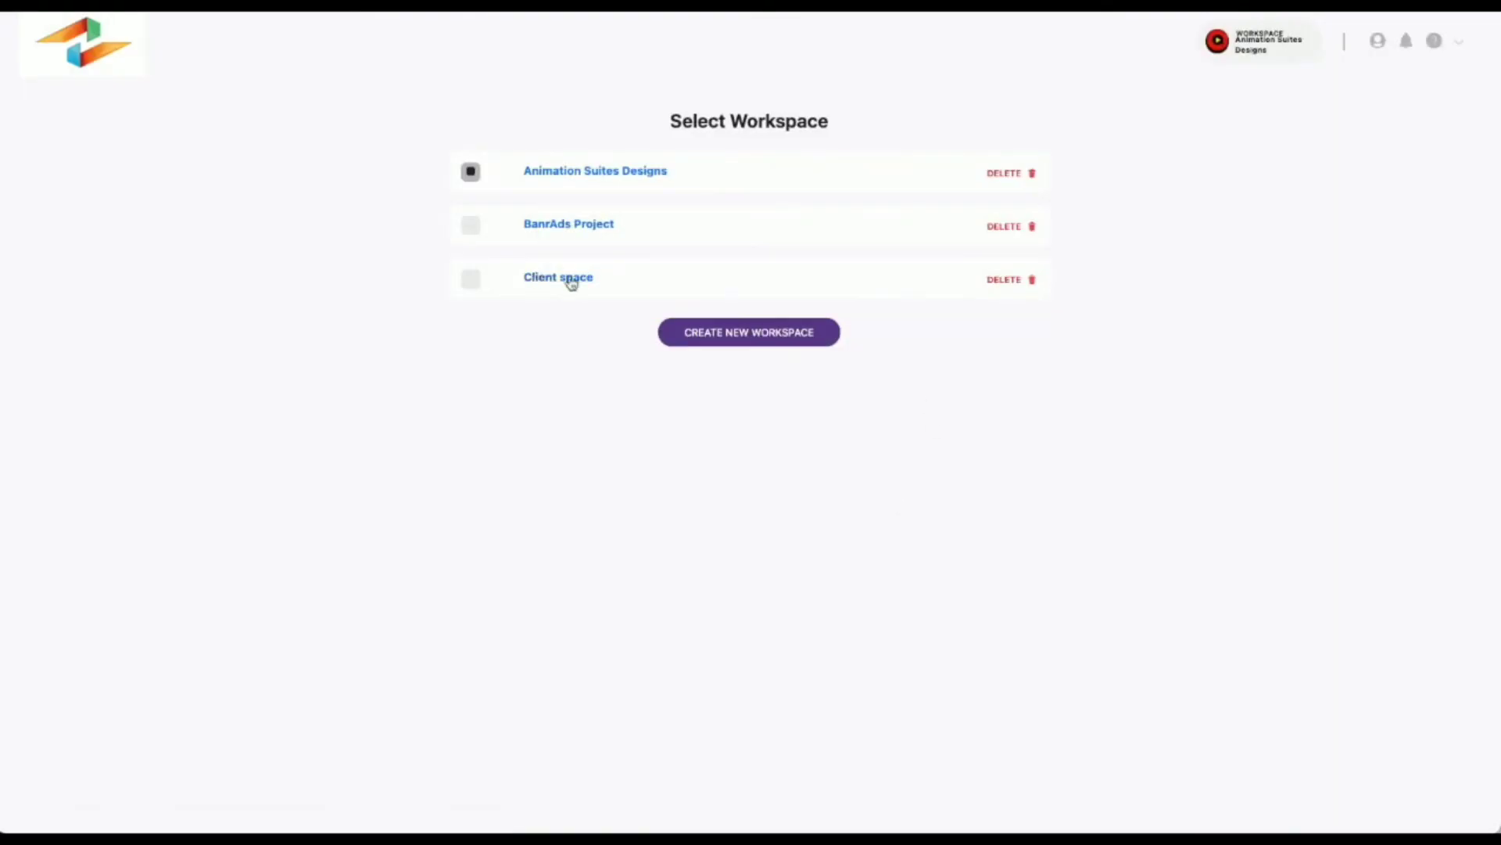
# Step: Open the new team member form in the Client space workspace and review the available member roles
pyautogui.click(572, 284)
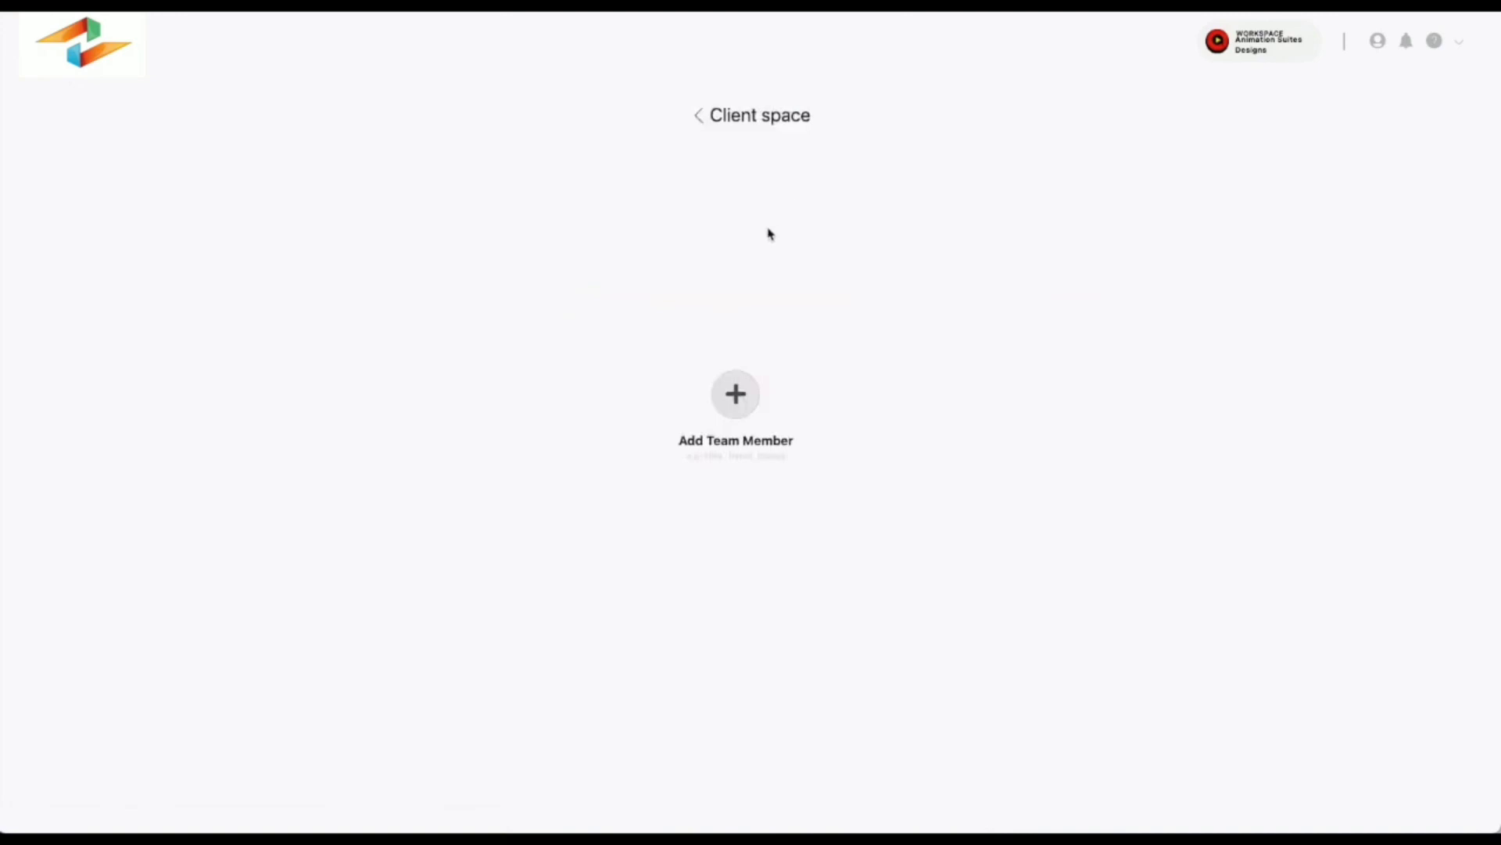
pyautogui.click(740, 402)
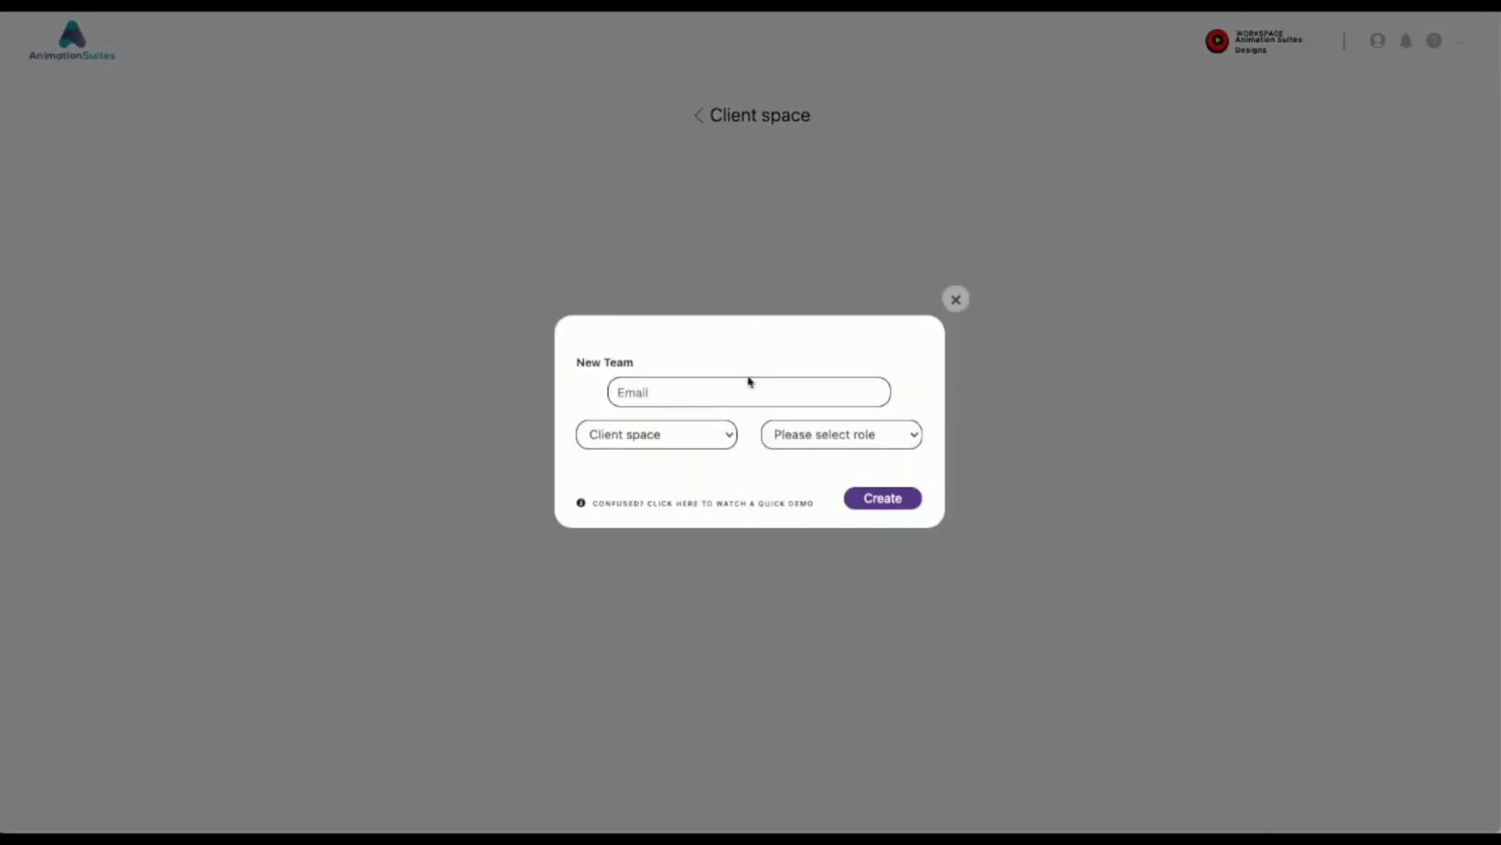
pyautogui.click(819, 441)
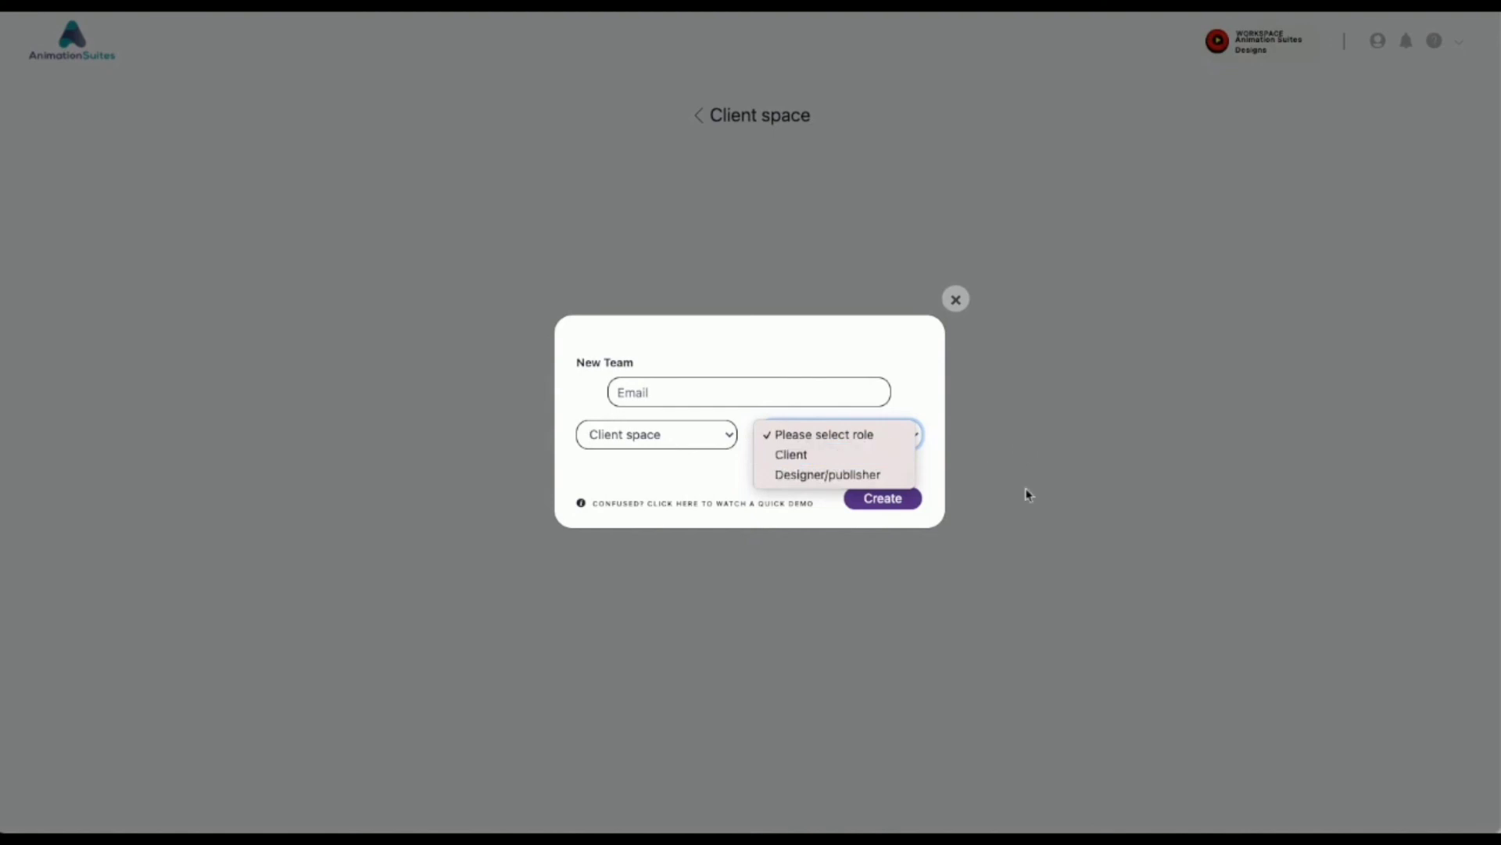
pyautogui.click(1077, 479)
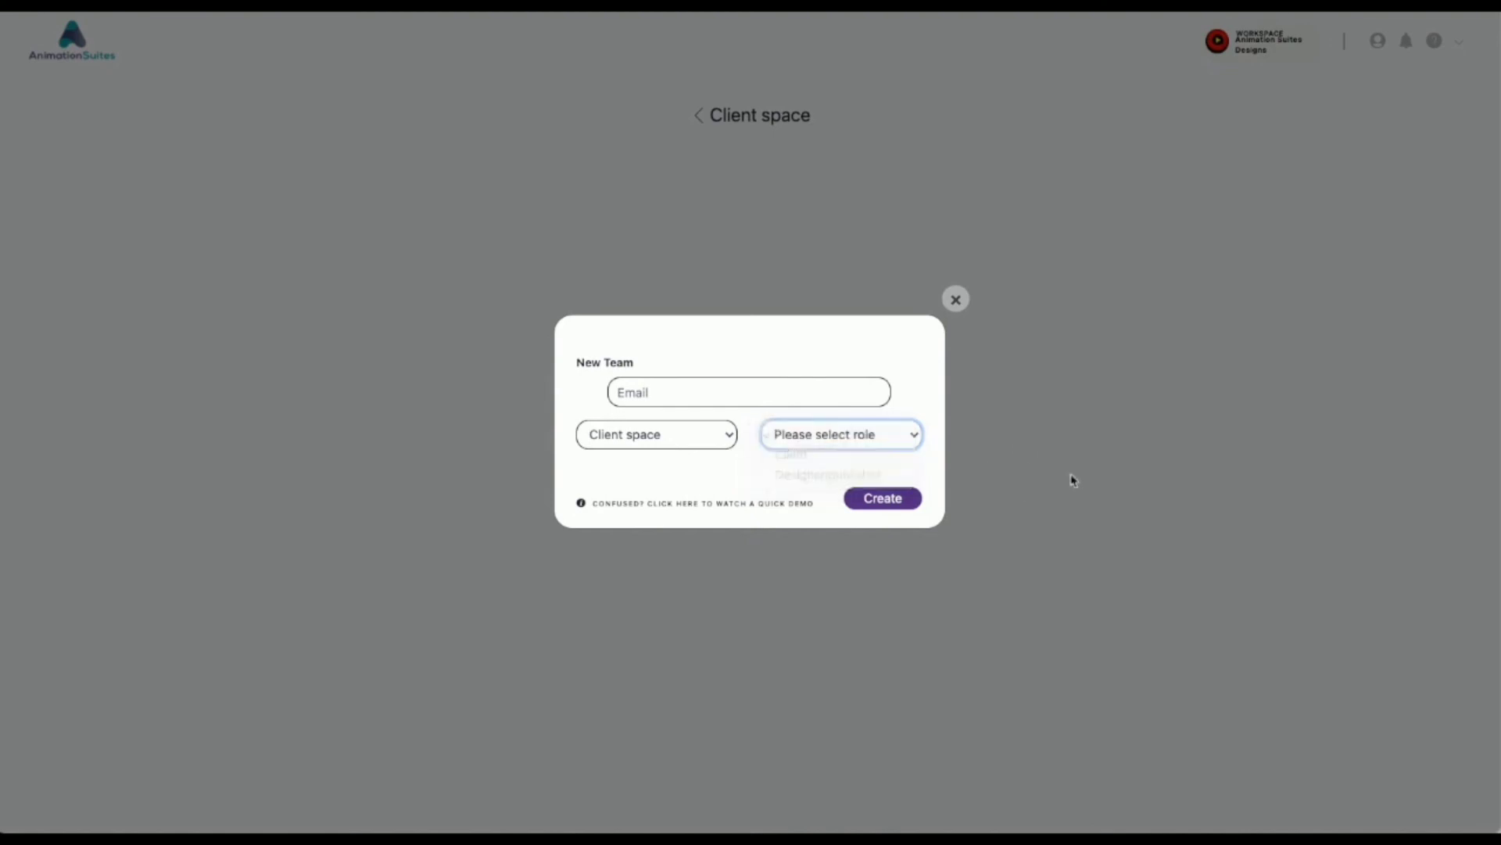